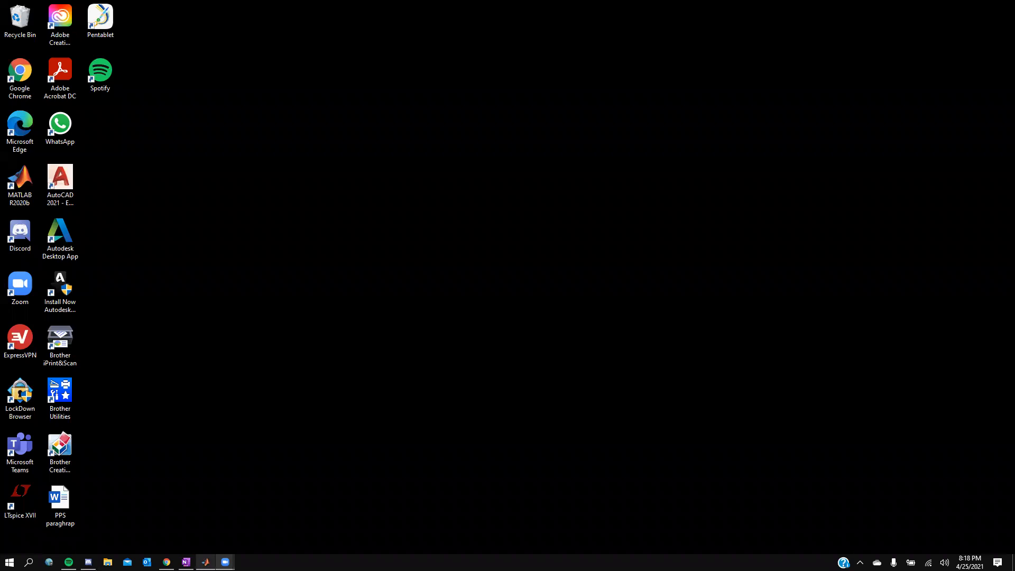
Step: Switch to OneNote and examine the reference induction-motor Simulink diagram
{"action": "left_click", "coordinate": [186, 562]}
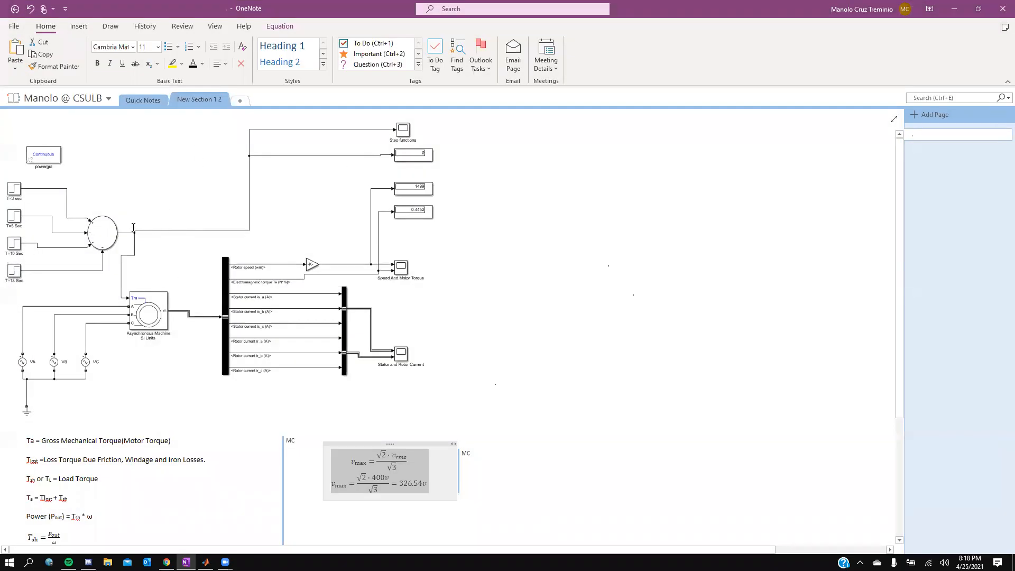
{"action": "scroll", "coordinate": [133, 227], "scroll_direction": "up", "scroll_amount": 5}
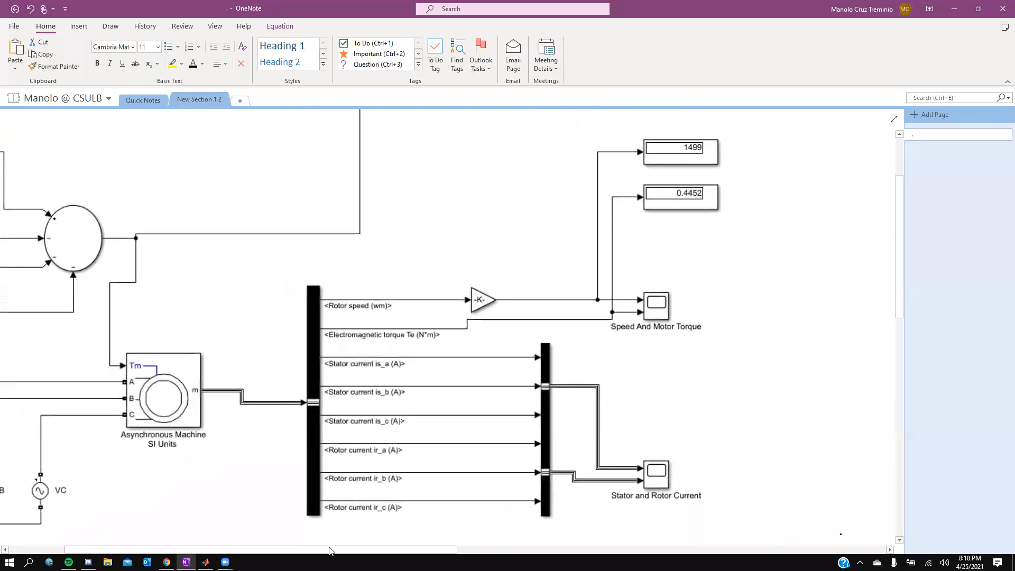
{"action": "scroll", "coordinate": [288, 428], "scroll_direction": "down", "scroll_amount": 5}
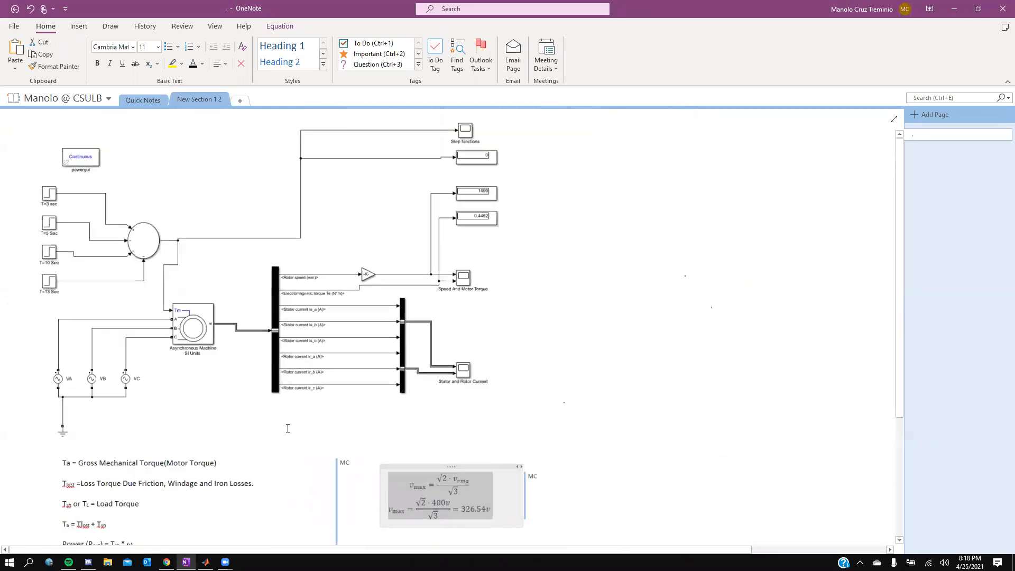
{"action": "scroll", "coordinate": [288, 428], "scroll_direction": "down", "scroll_amount": 1}
Step: Switch to MATLAB, create a blank Simulink model and maximize its window
{"action": "left_click", "coordinate": [205, 562]}
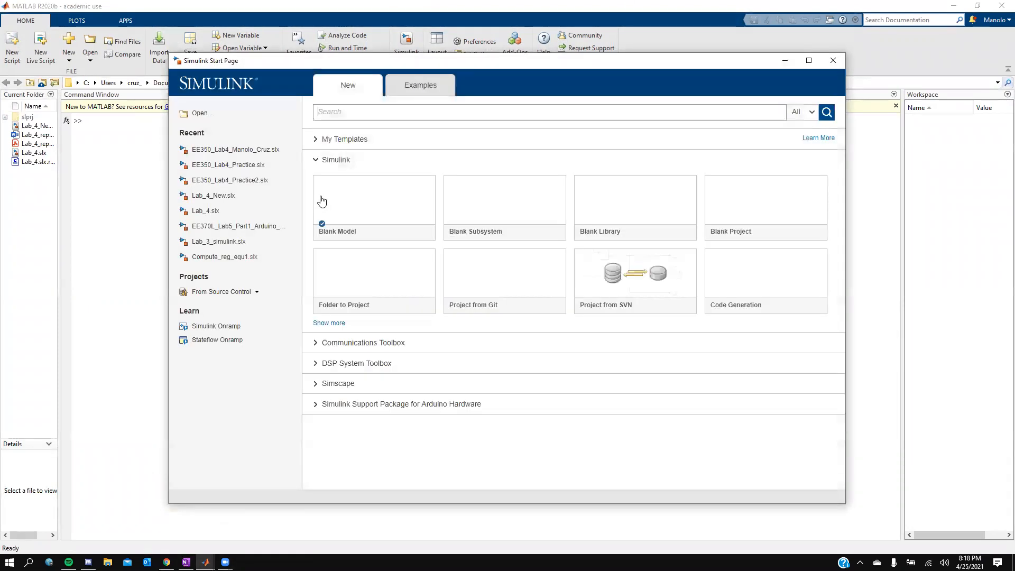
{"action": "left_click", "coordinate": [353, 208]}
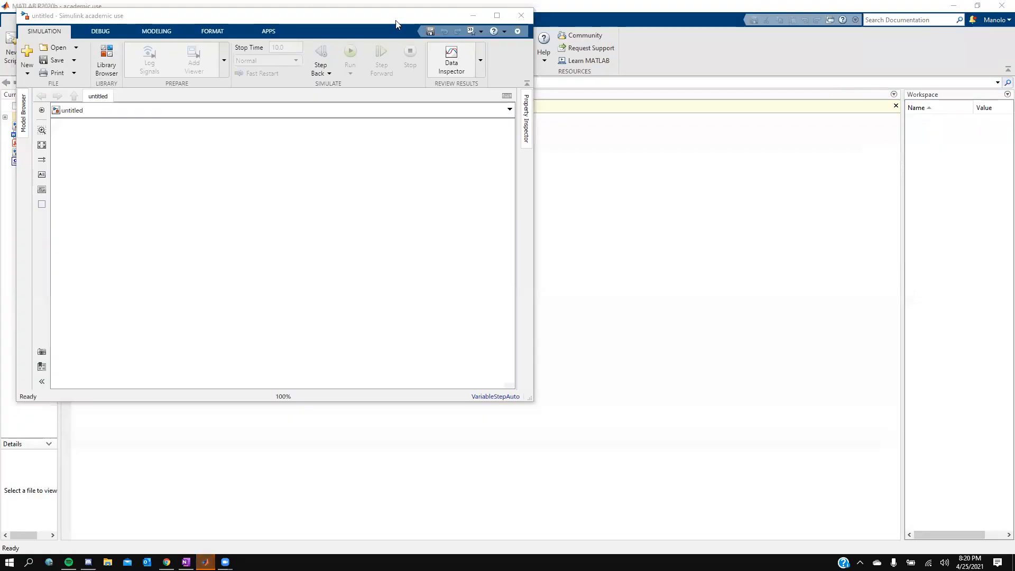
{"action": "left_click", "coordinate": [497, 16]}
Step: Open the Library Browser and search it for the Step block
{"action": "left_click", "coordinate": [186, 562]}
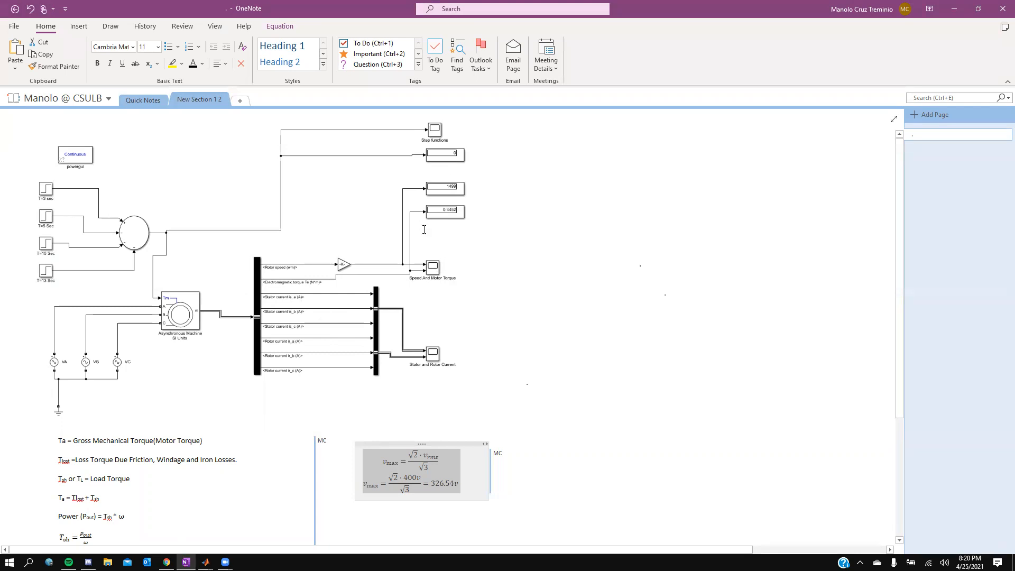
{"action": "key", "text": "alt+Tab"}
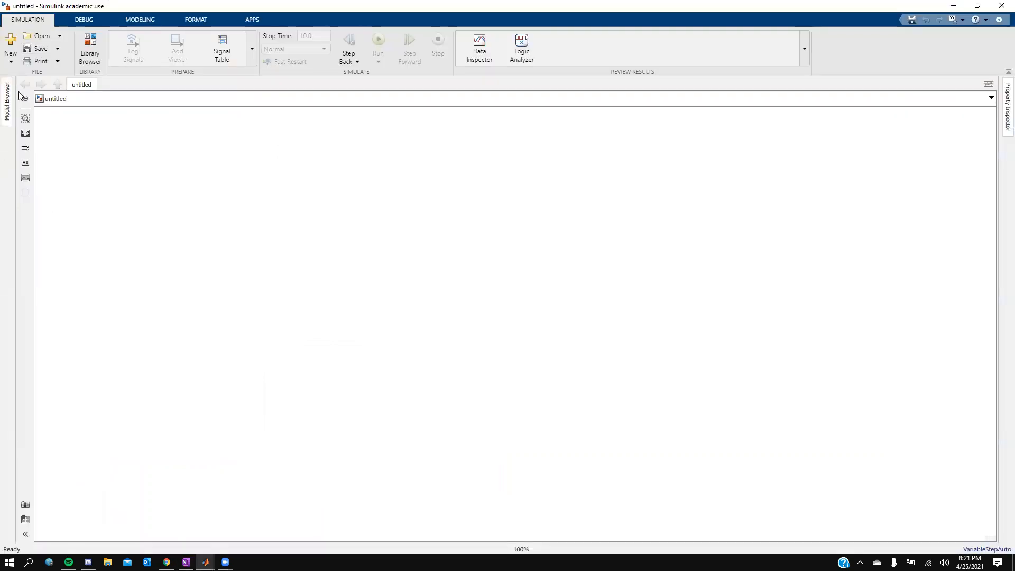
{"action": "left_click", "coordinate": [84, 53]}
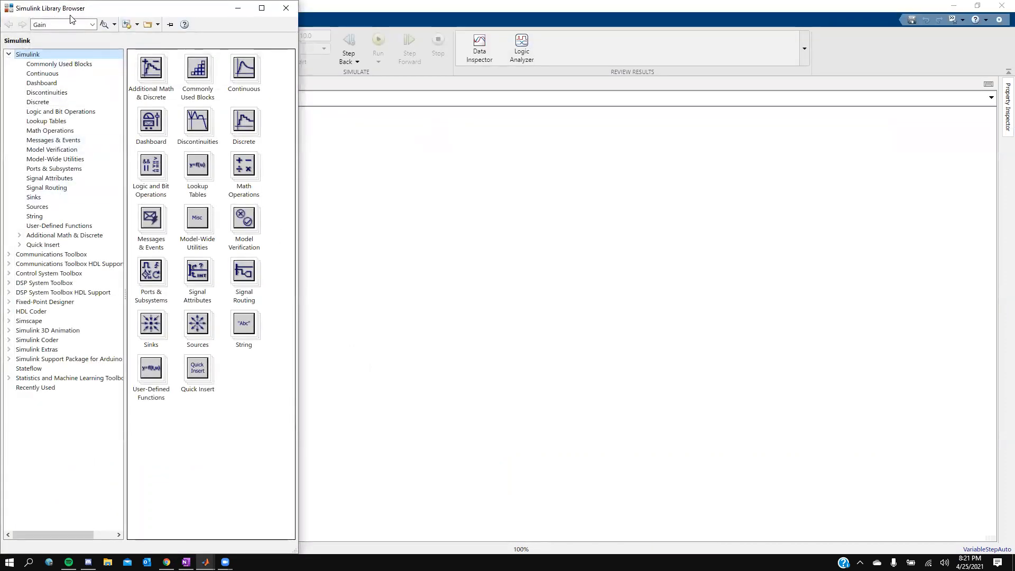
{"action": "left_click", "coordinate": [92, 24]}
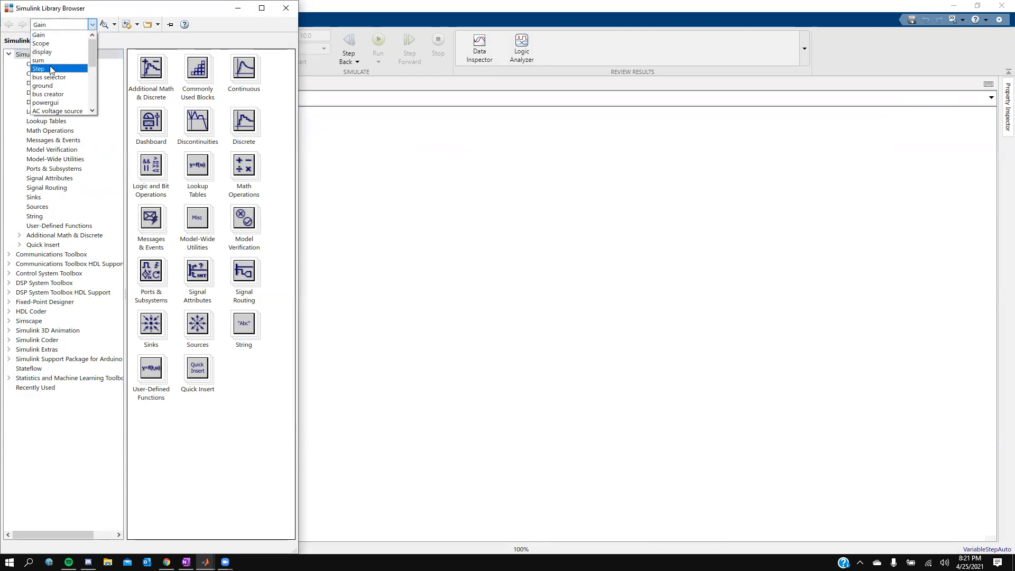
{"action": "left_click", "coordinate": [60, 26]}
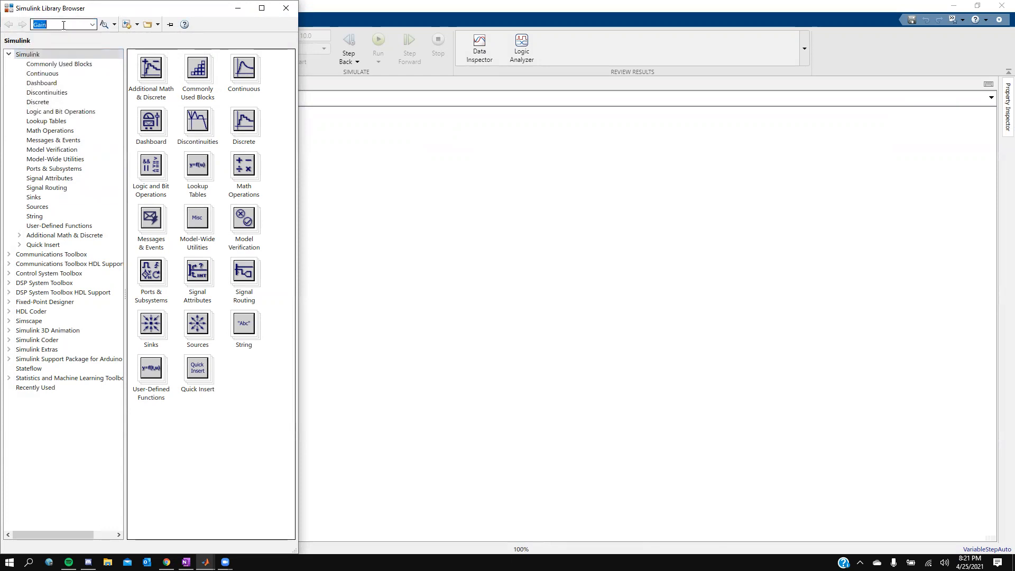
{"action": "left_click", "coordinate": [92, 25]}
{"action": "left_click", "coordinate": [49, 69]}
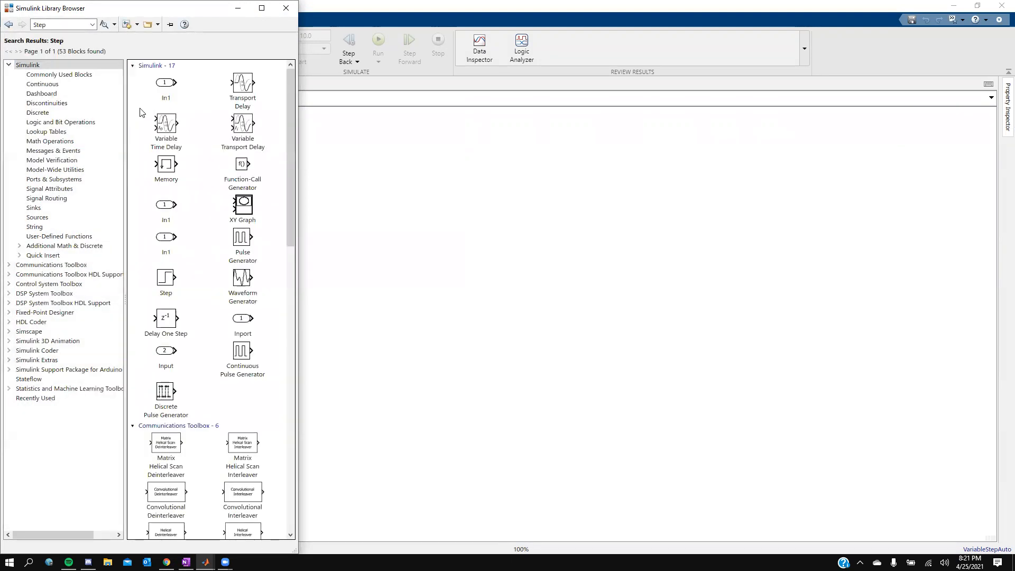
Step: Arrange the Library Browser and the model side by side and add a Step block to the model
{"action": "left_click", "coordinate": [168, 282]}
{"action": "left_click_drag", "start_coordinate": [168, 282], "coordinate": [347, 170]}
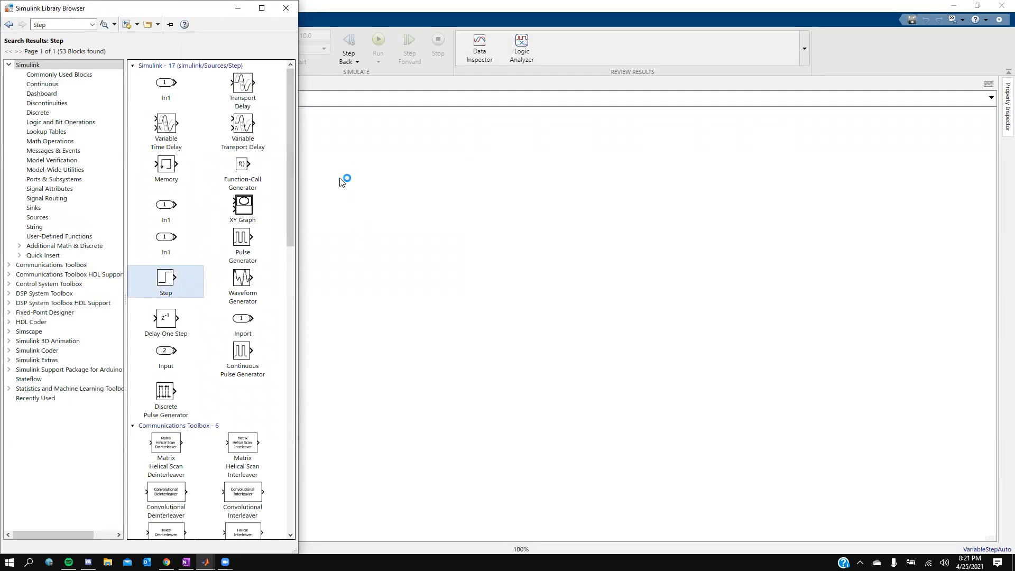
{"action": "left_click", "coordinate": [412, 9]}
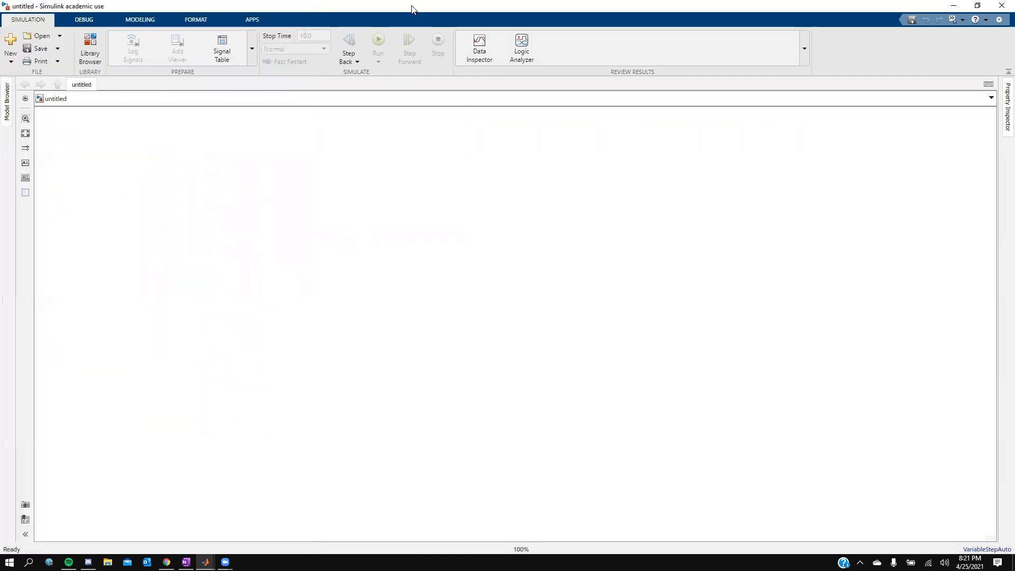
{"action": "key", "text": "super+Right"}
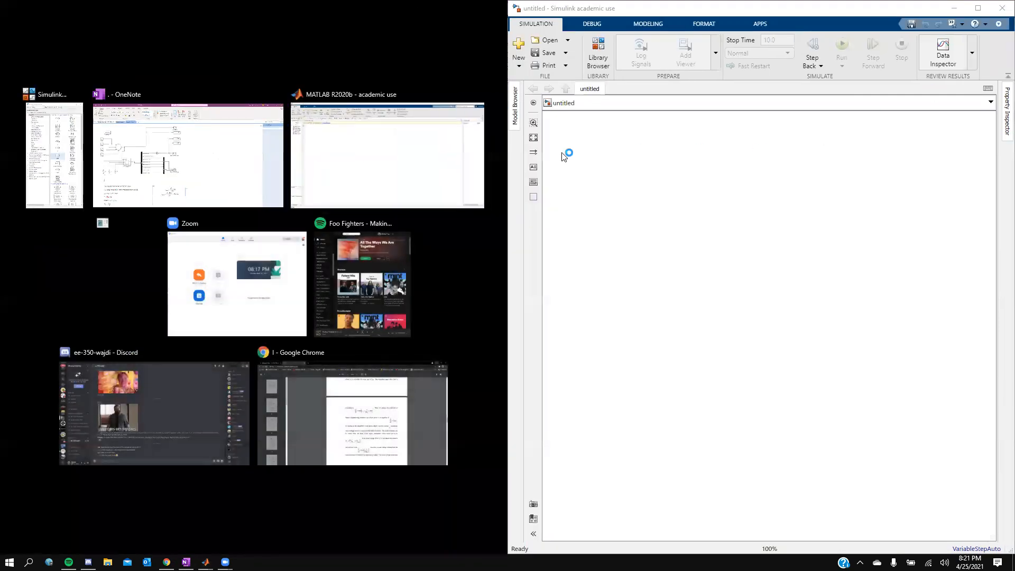
{"action": "left_click", "coordinate": [64, 152]}
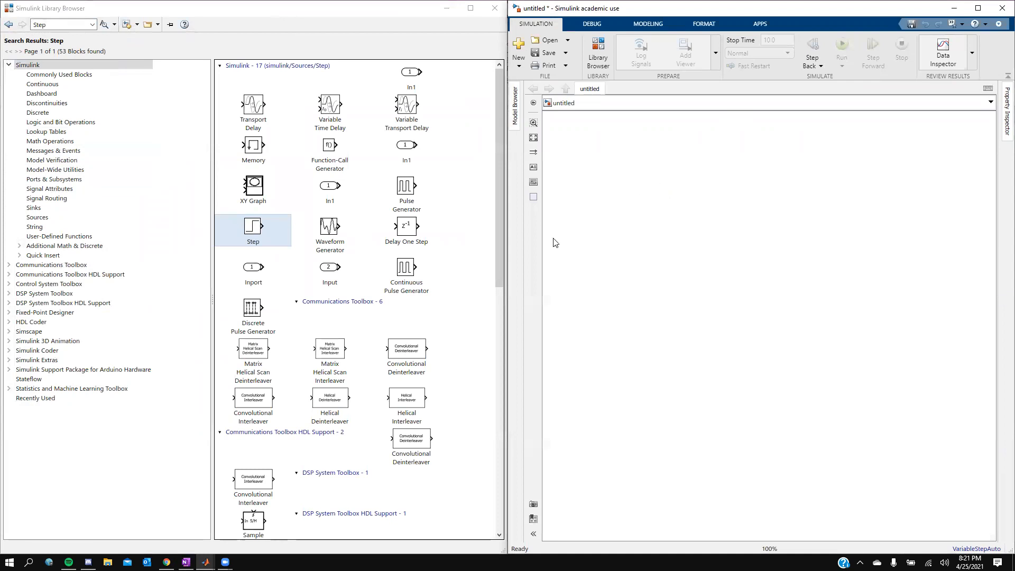
{"action": "left_click_drag", "start_coordinate": [851, 172], "coordinate": [608, 195]}
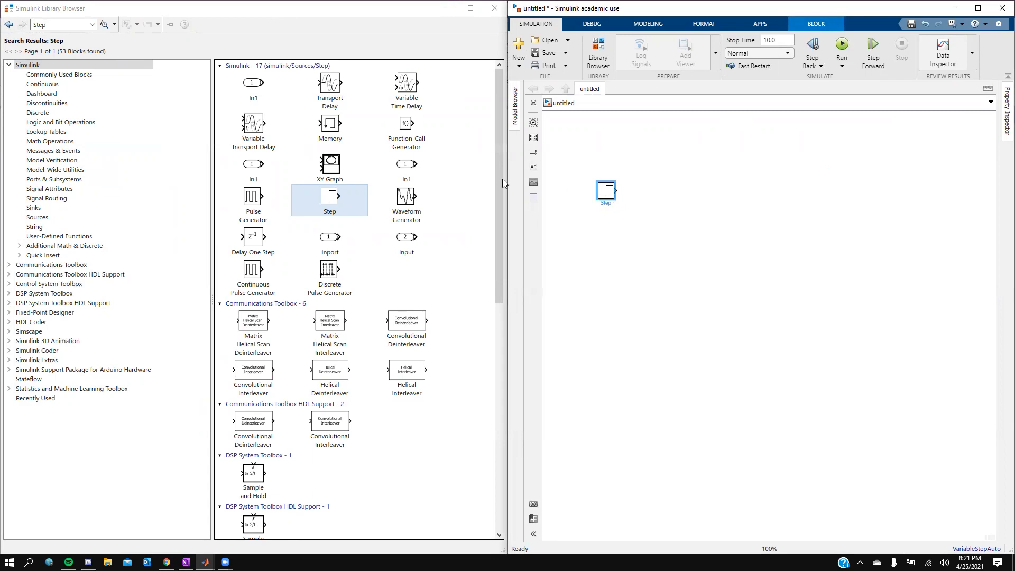
Step: Duplicate the Step block into five Step blocks stacked vertically
{"action": "left_click_drag", "start_coordinate": [506, 179], "coordinate": [491, 179]}
{"action": "left_click_drag", "start_coordinate": [592, 191], "coordinate": [590, 261]}
{"action": "left_click_drag", "start_coordinate": [595, 220], "coordinate": [594, 294]}
{"action": "key", "text": "ctrl+v"}
{"action": "left_click_drag", "start_coordinate": [617, 240], "coordinate": [592, 328]}
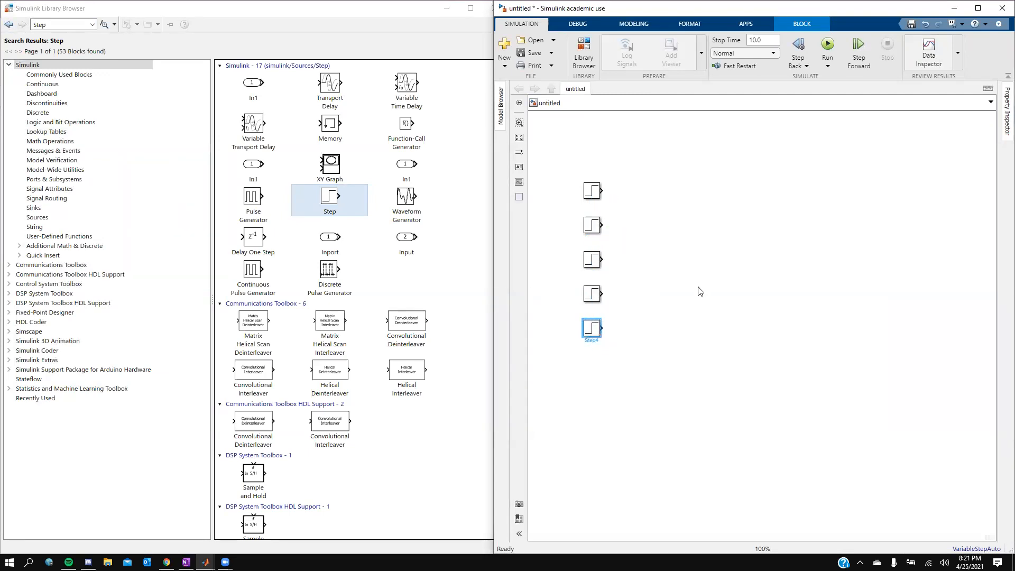
Step: Search the library for sum and place a Sum block to the right of the Step blocks
{"action": "left_click", "coordinate": [84, 24]}
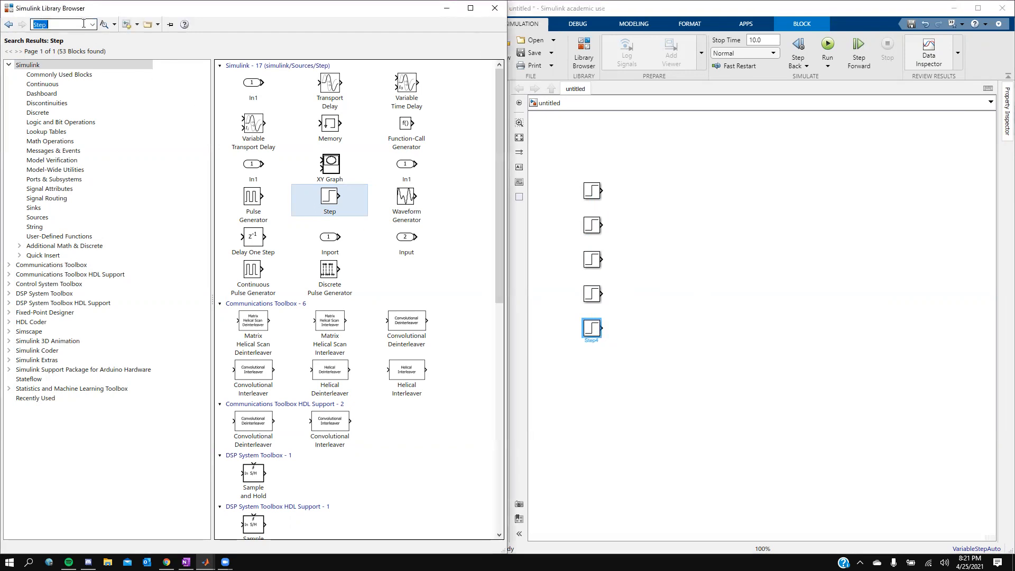
{"action": "type", "text": "sum"}
{"action": "key", "text": "Return"}
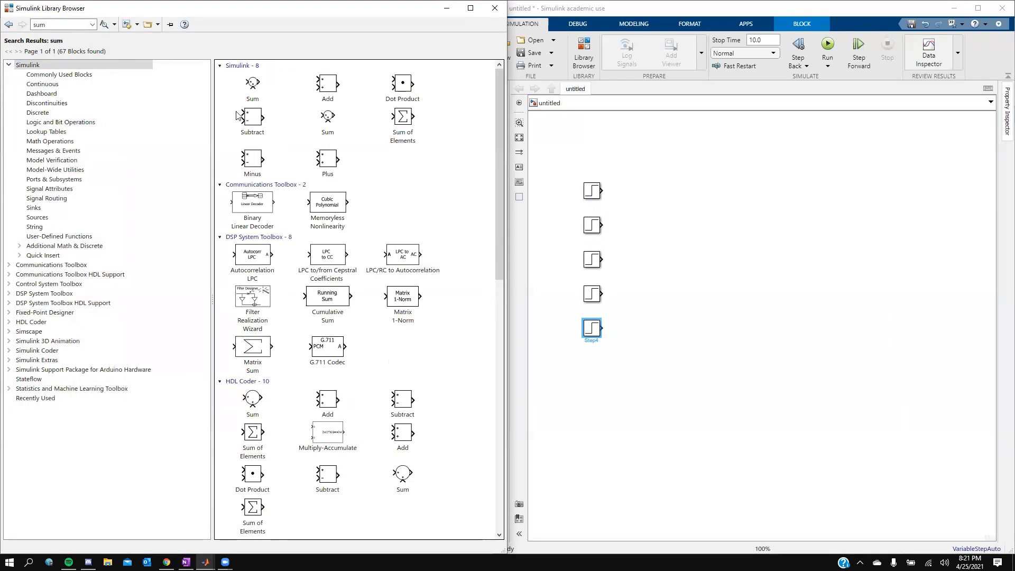
{"action": "left_click", "coordinate": [253, 86]}
{"action": "left_click_drag", "start_coordinate": [254, 86], "coordinate": [681, 241]}
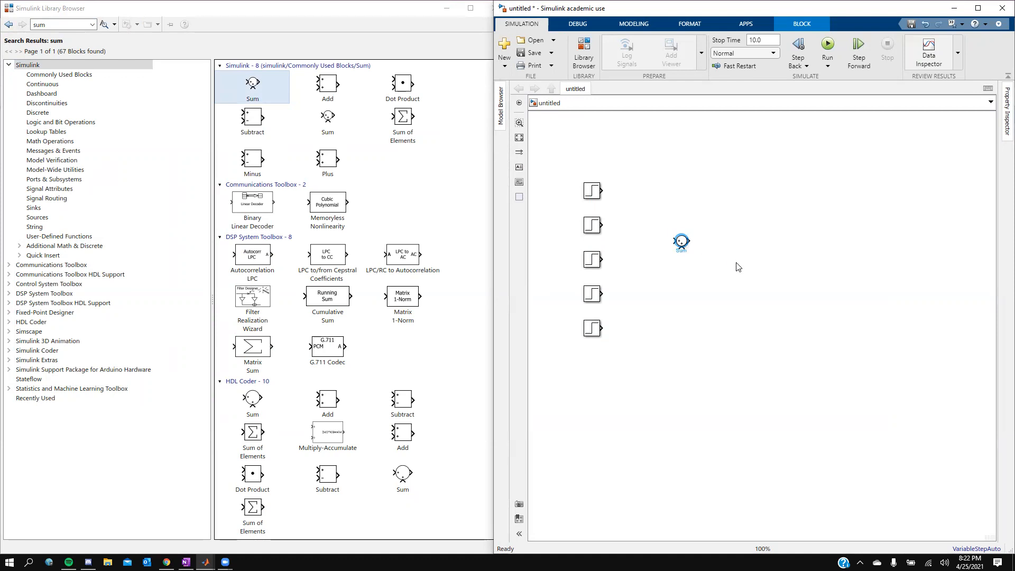
Step: Search for AC voltage source and place an AC Voltage Source block below the Step blocks
{"action": "left_click", "coordinate": [92, 24]}
{"action": "left_click", "coordinate": [69, 23]}
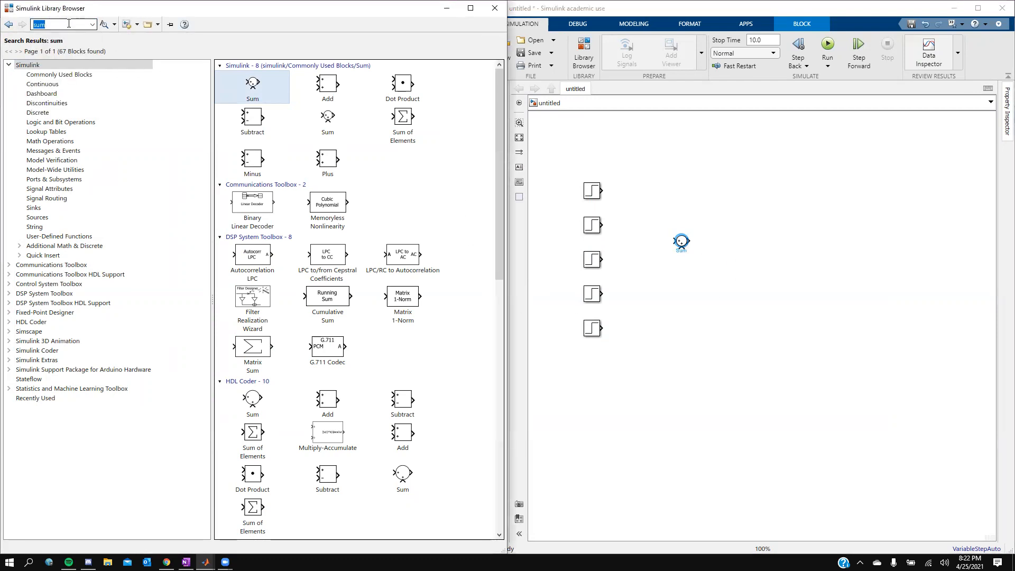
{"action": "type", "text": "ac"}
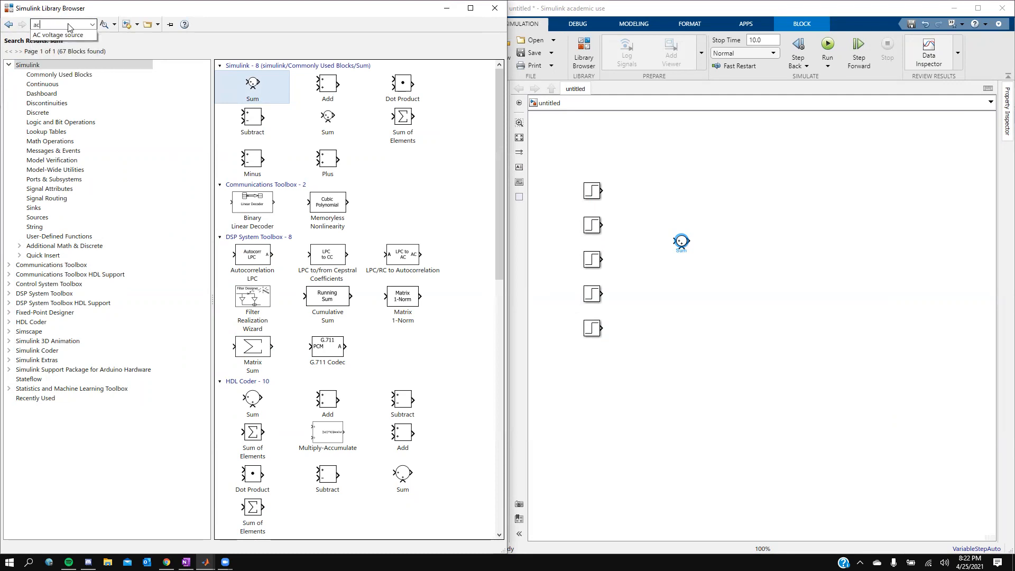
{"action": "left_click", "coordinate": [63, 35]}
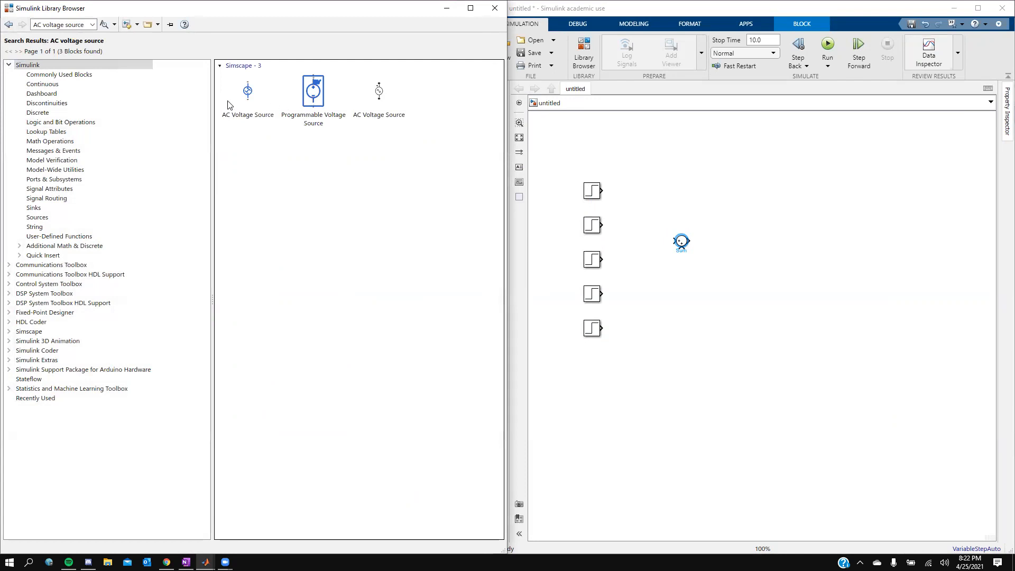
{"action": "left_click", "coordinate": [377, 92]}
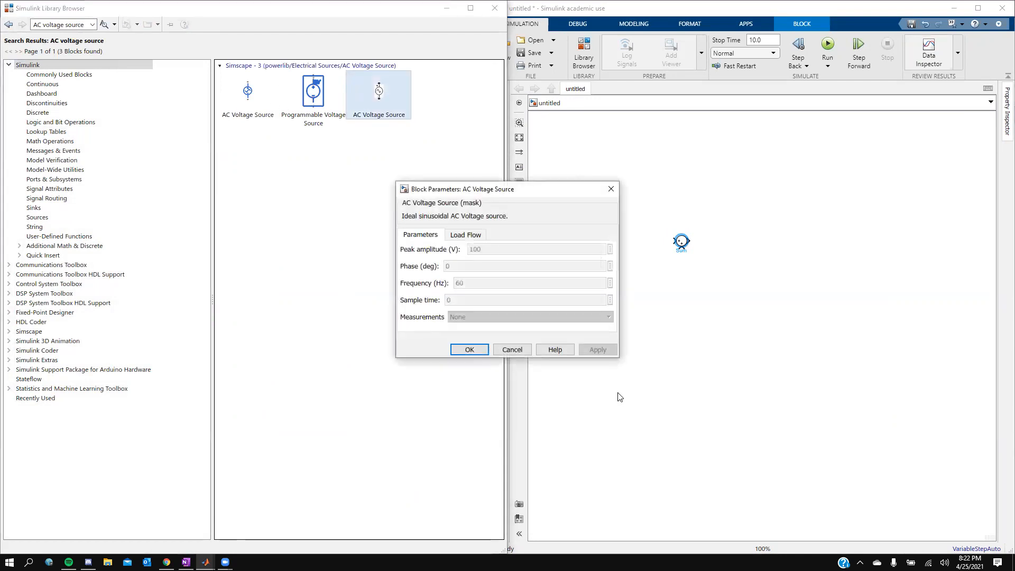
{"action": "left_click", "coordinate": [469, 349]}
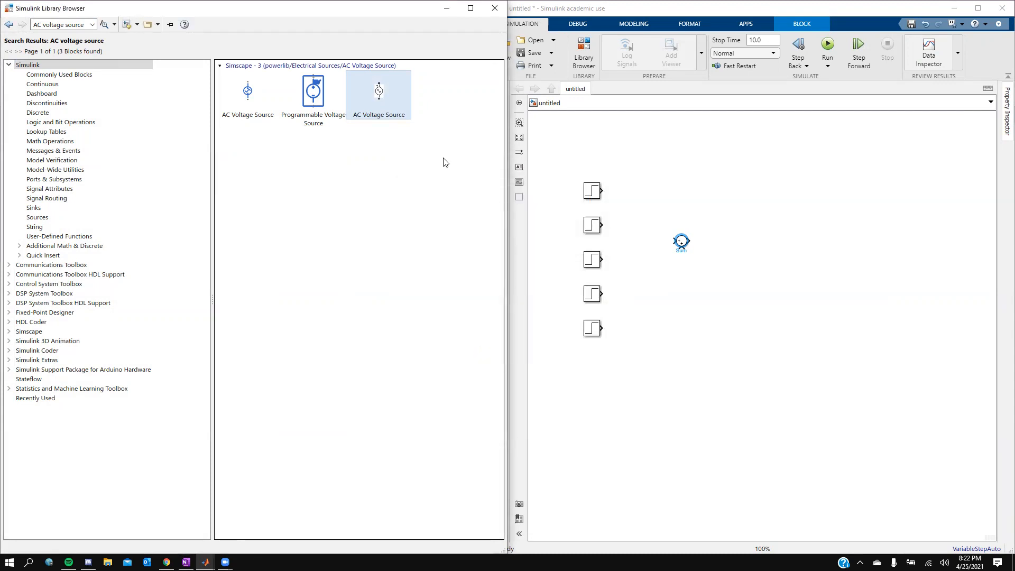
{"action": "left_click_drag", "start_coordinate": [390, 94], "coordinate": [648, 417]}
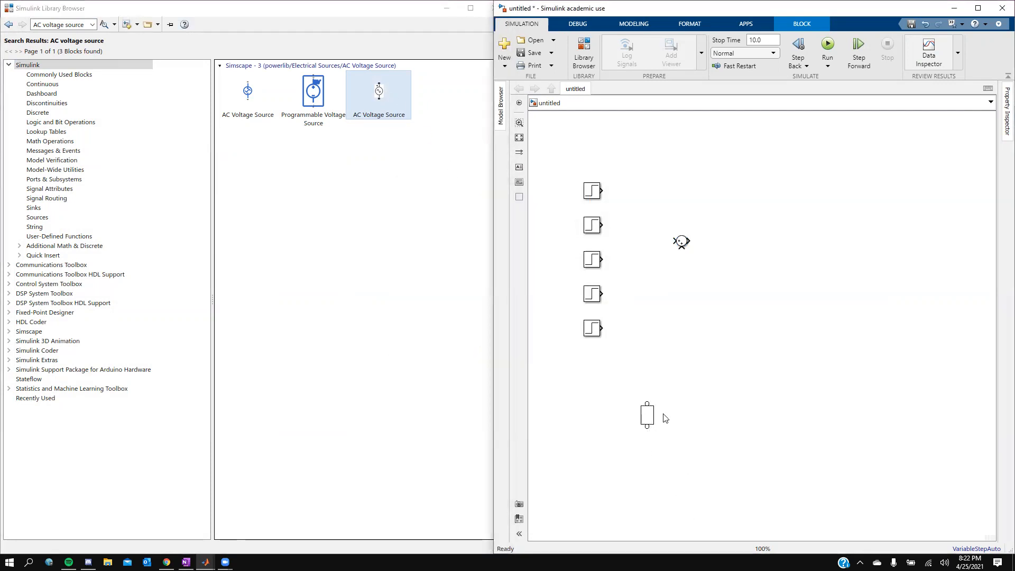
Step: Duplicate the AC Voltage Source into three sources in a horizontal row
{"action": "left_click", "coordinate": [646, 415]}
{"action": "left_click_drag", "start_coordinate": [648, 418], "coordinate": [704, 412]}
{"action": "key", "text": "ctrl+v"}
{"action": "left_click_drag", "start_coordinate": [664, 427], "coordinate": [754, 414]}
Step: Search for ground, add a Ground block, and move it with the three AC sources lower in the diagram
{"action": "left_click", "coordinate": [60, 25]}
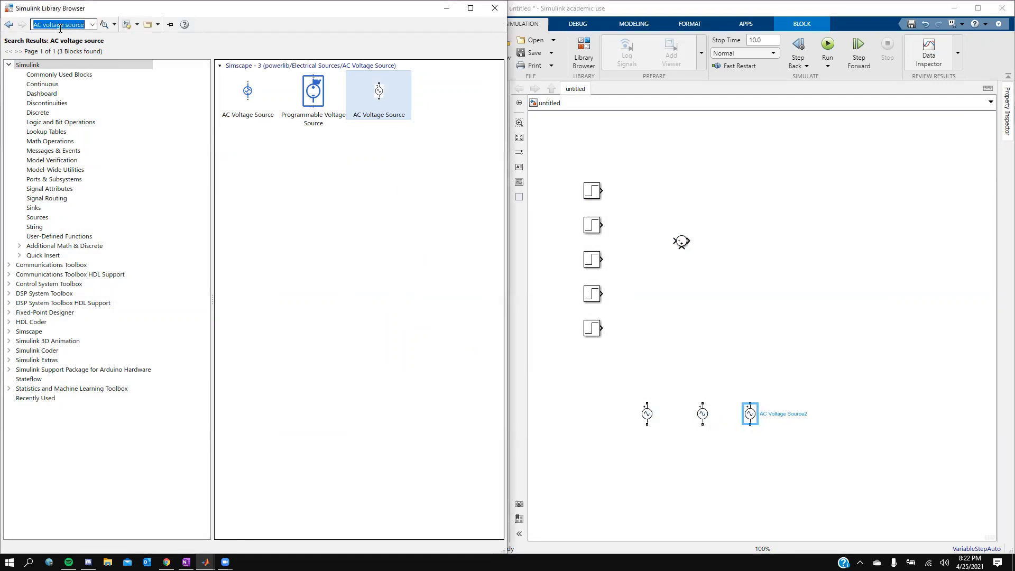
{"action": "type", "text": "gr"}
{"action": "key", "text": "Return"}
{"action": "type", "text": "ound"}
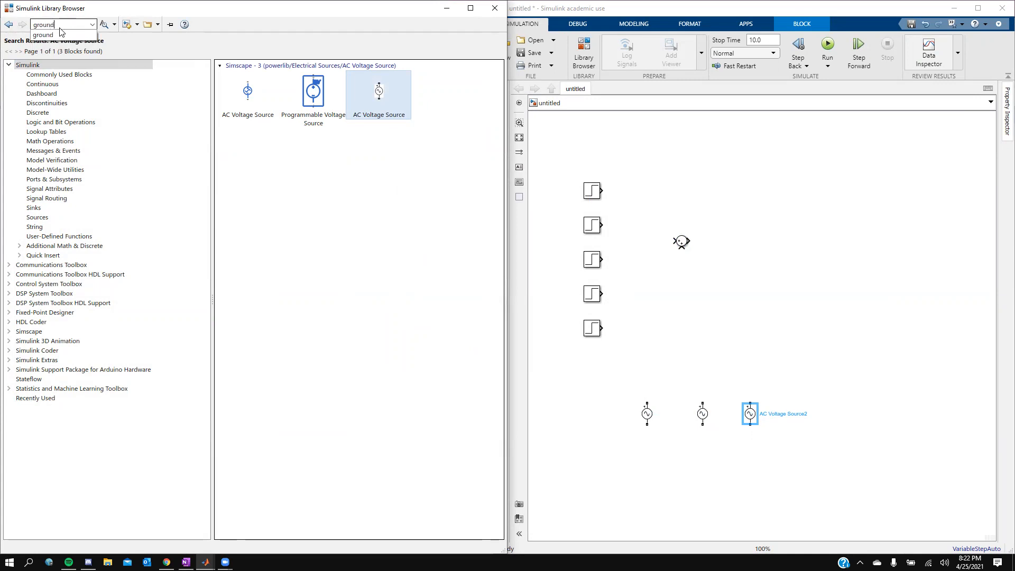
{"action": "key", "text": "Return"}
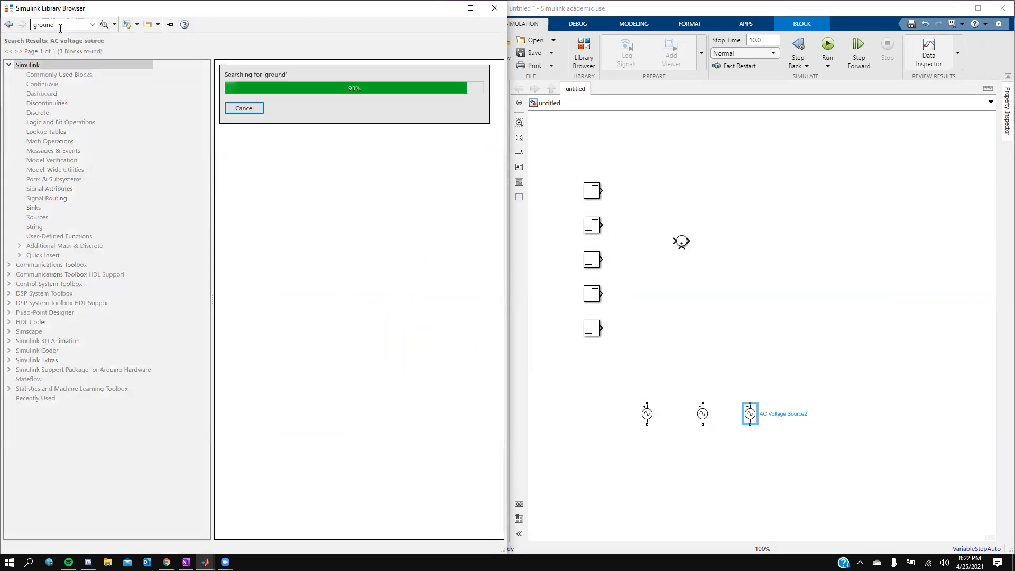
{"action": "left_click_drag", "start_coordinate": [247, 319], "coordinate": [653, 484]}
{"action": "left_click_drag", "start_coordinate": [790, 517], "coordinate": [591, 382]}
{"action": "left_click_drag", "start_coordinate": [650, 420], "coordinate": [618, 466]}
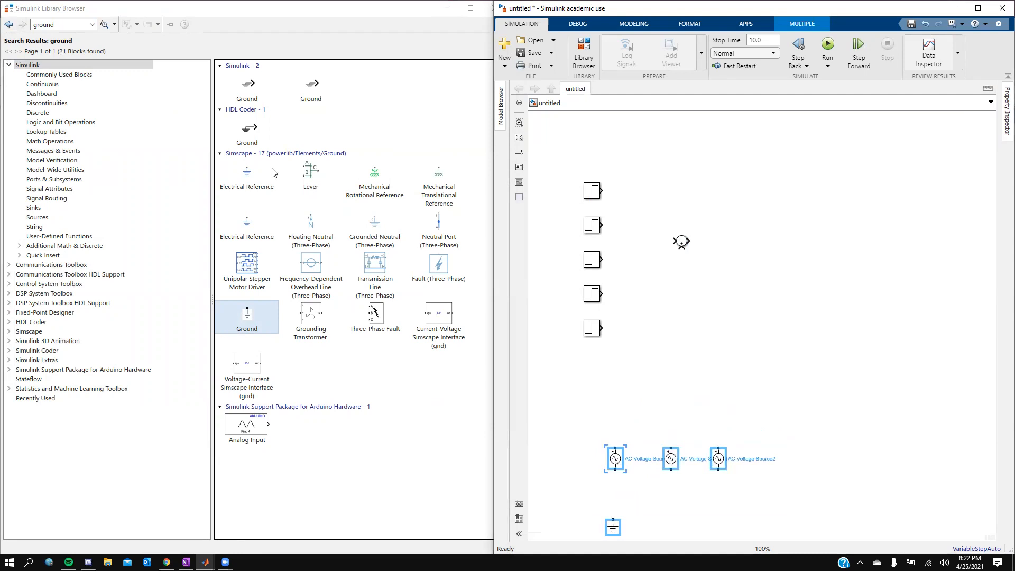
Step: Search for asynchronous and place an Asynchronous Machine SI Units block above the AC sources
{"action": "left_click", "coordinate": [69, 23]}
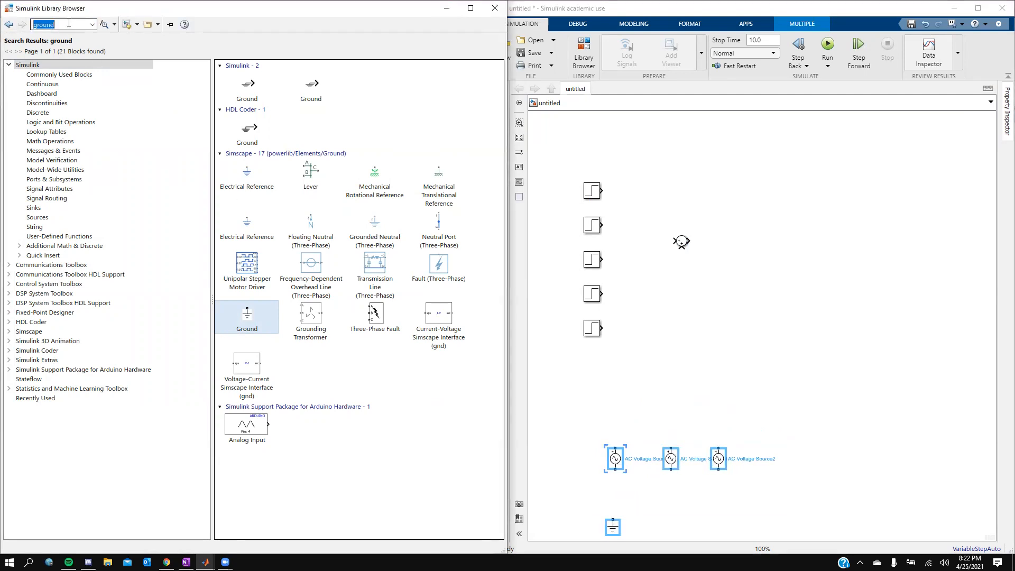
{"action": "type", "text": "asy"}
{"action": "key", "text": "Down"}
{"action": "key", "text": "Return"}
{"action": "key", "text": "Return"}
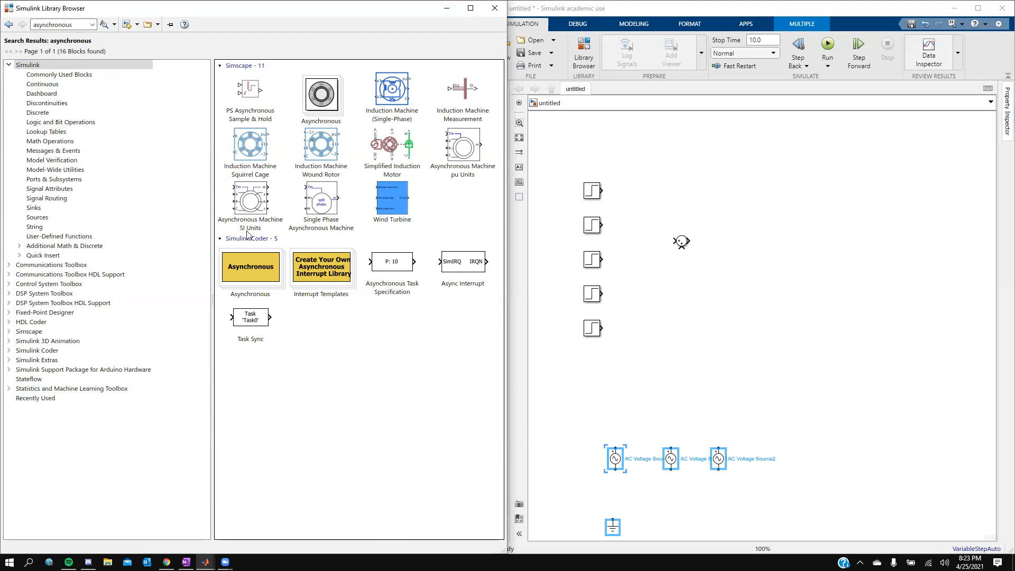
{"action": "left_click_drag", "start_coordinate": [246, 197], "coordinate": [732, 372]}
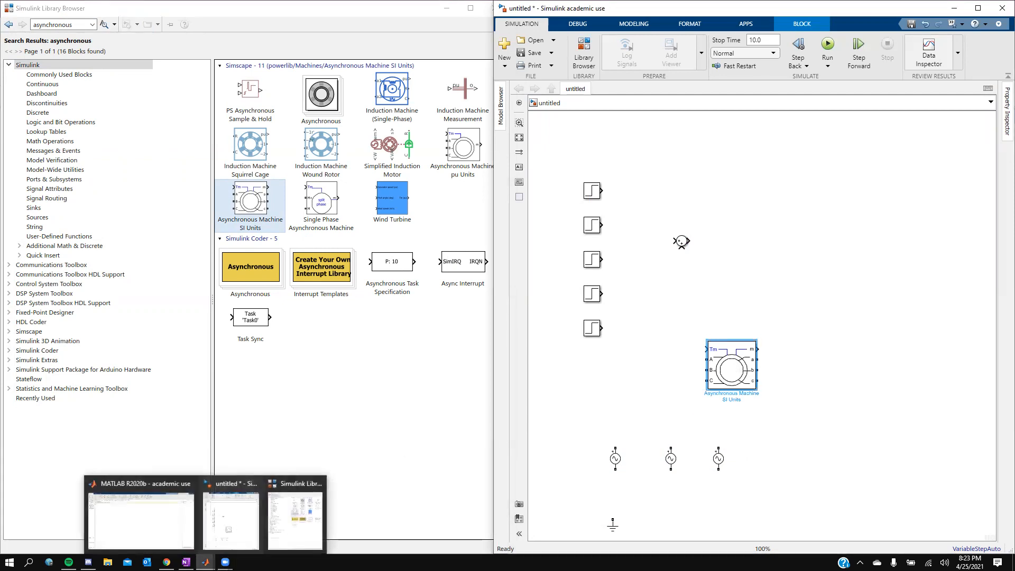
Step: Show the OneNote reference diagram beside the model to compare them
{"action": "key", "text": "alt+Tab"}
{"action": "key", "text": "alt+Tab"}
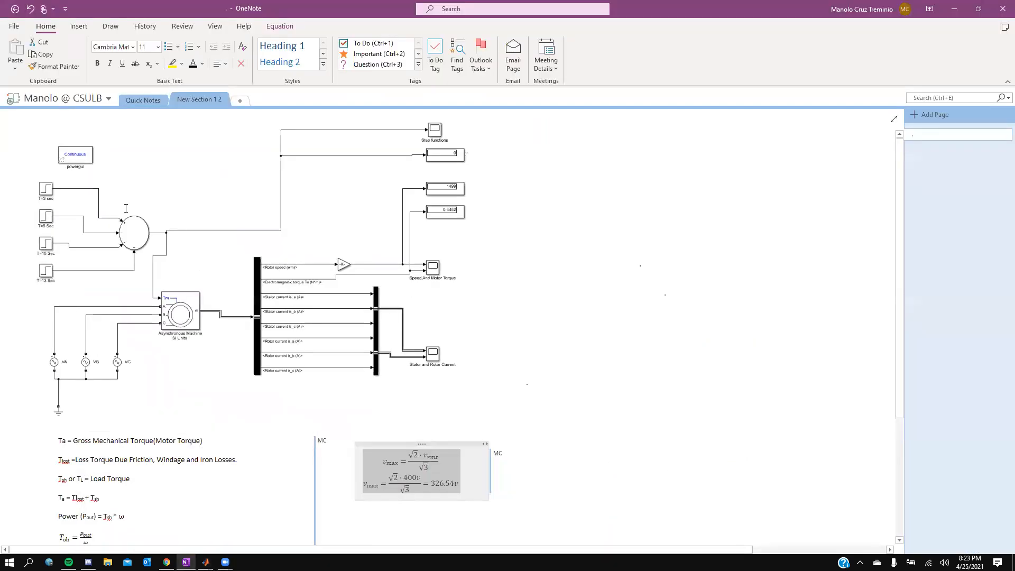
{"action": "key", "text": "alt+Tab"}
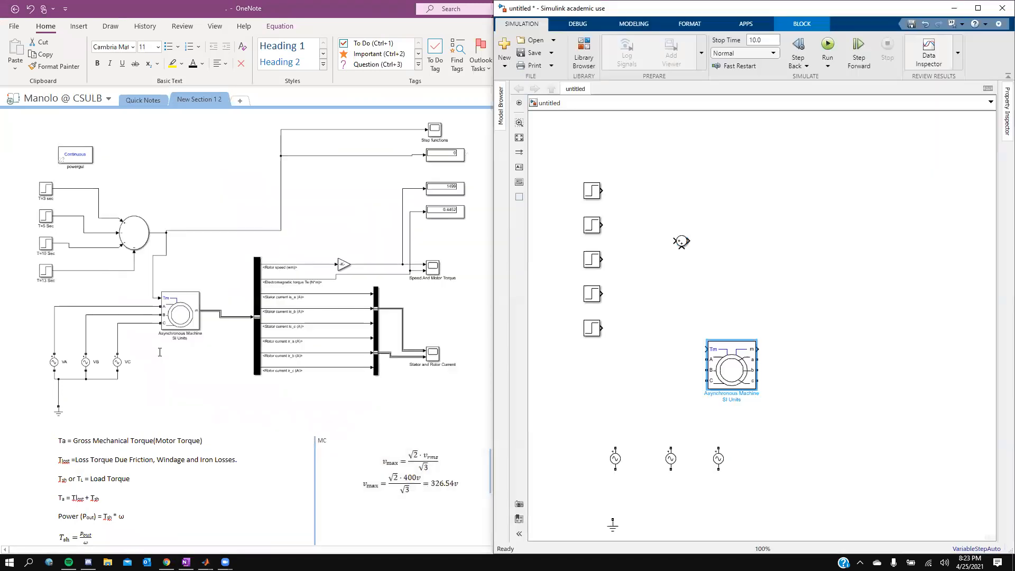
Step: Search the library for bus selector and add a Bus Selector block to the right of the machine
{"action": "key", "text": "alt+Tab"}
{"action": "key", "text": "alt+Tab"}
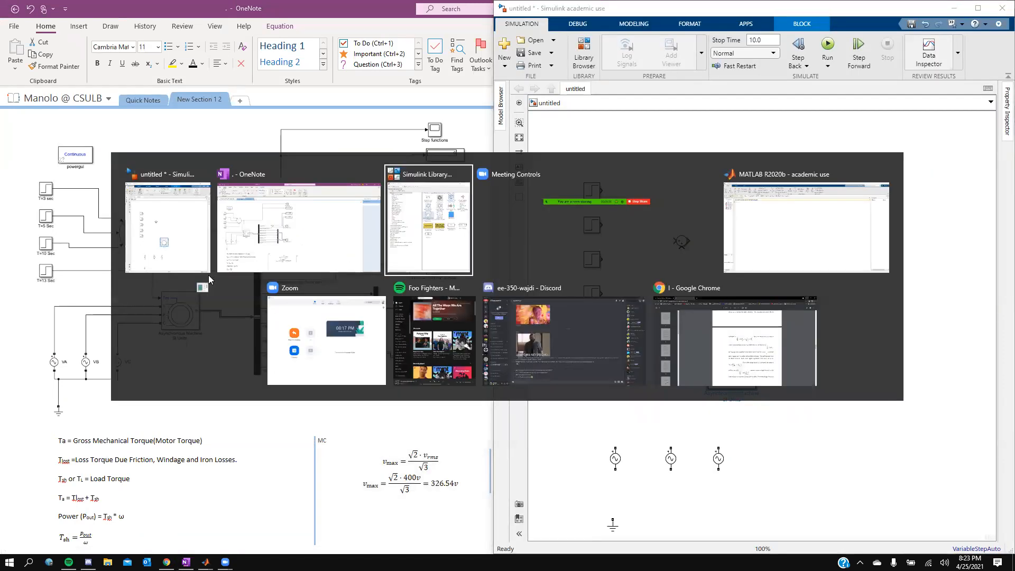
{"action": "double_click", "coordinate": [68, 24]}
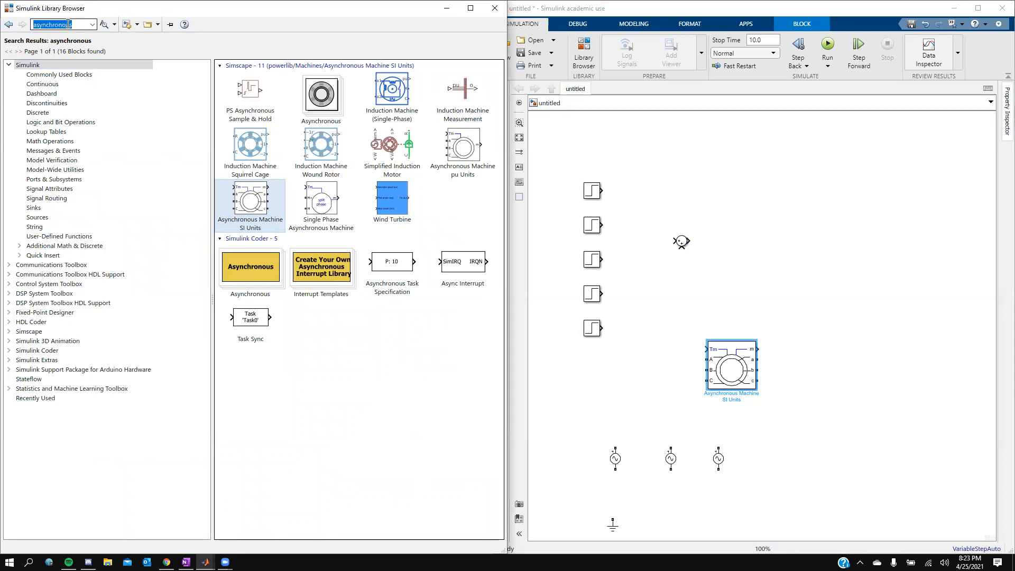
{"action": "type", "text": "bus"}
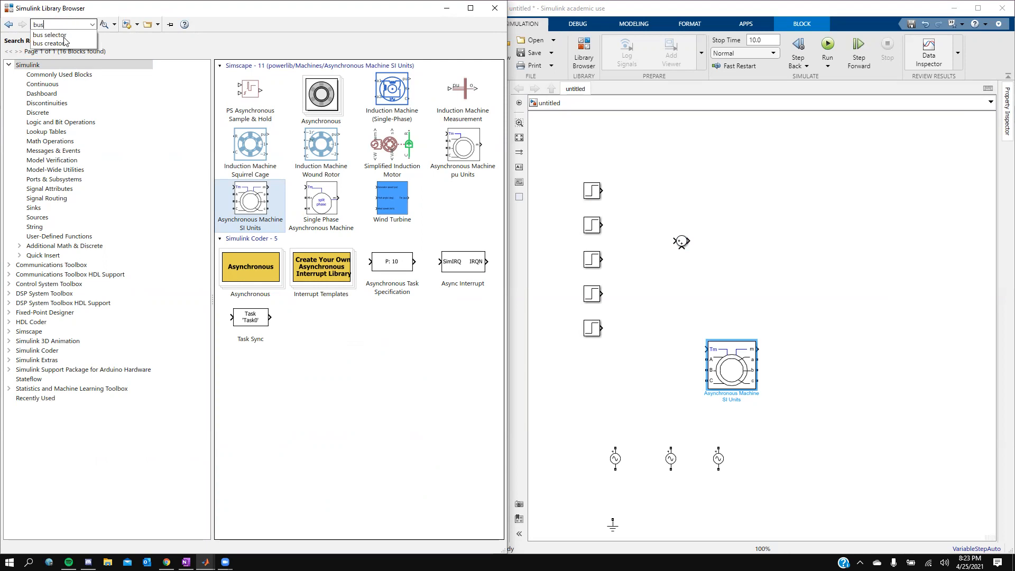
{"action": "left_click", "coordinate": [64, 35]}
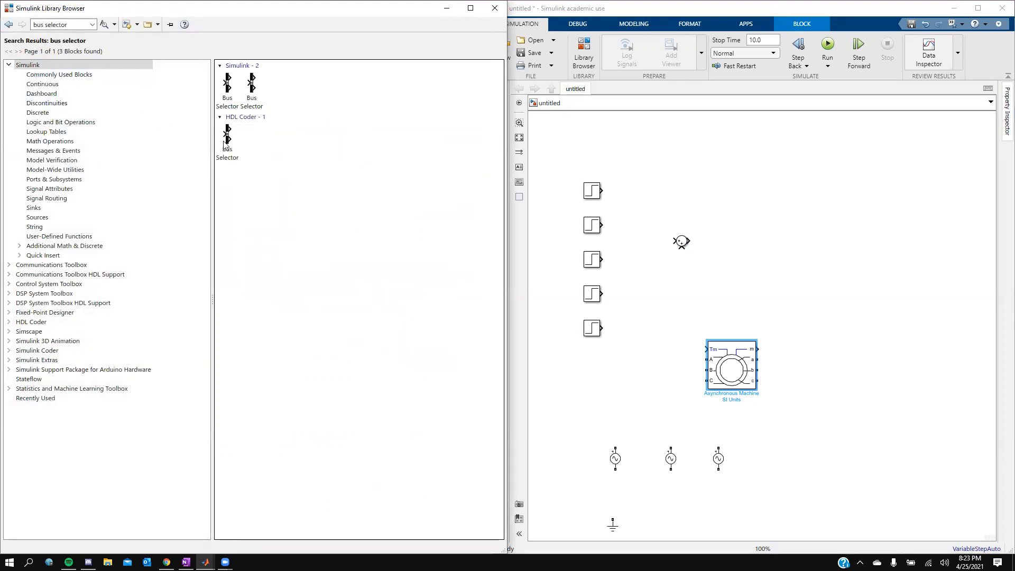
{"action": "left_click_drag", "start_coordinate": [227, 84], "coordinate": [807, 365]}
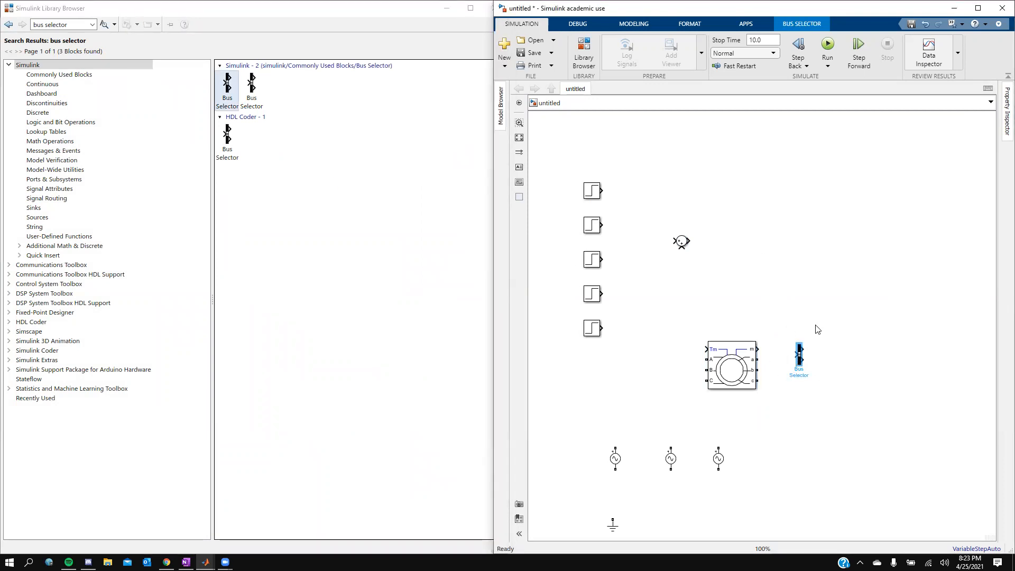
Step: Search for bus creator and place a Bus Creator block further right of the Bus Selector
{"action": "double_click", "coordinate": [79, 25]}
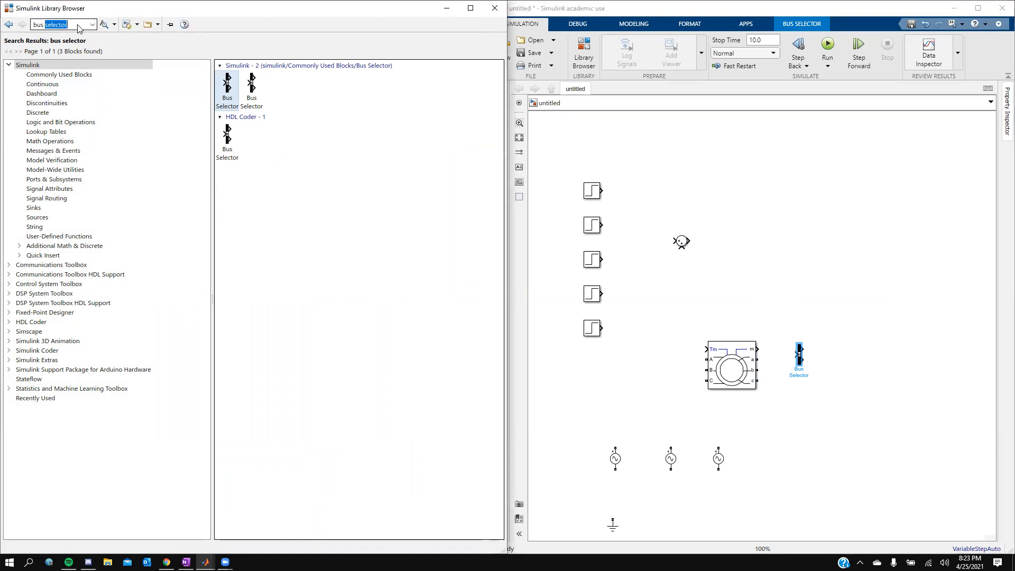
{"action": "type", "text": "c"}
{"action": "left_click", "coordinate": [74, 36]}
{"action": "key", "text": "Return"}
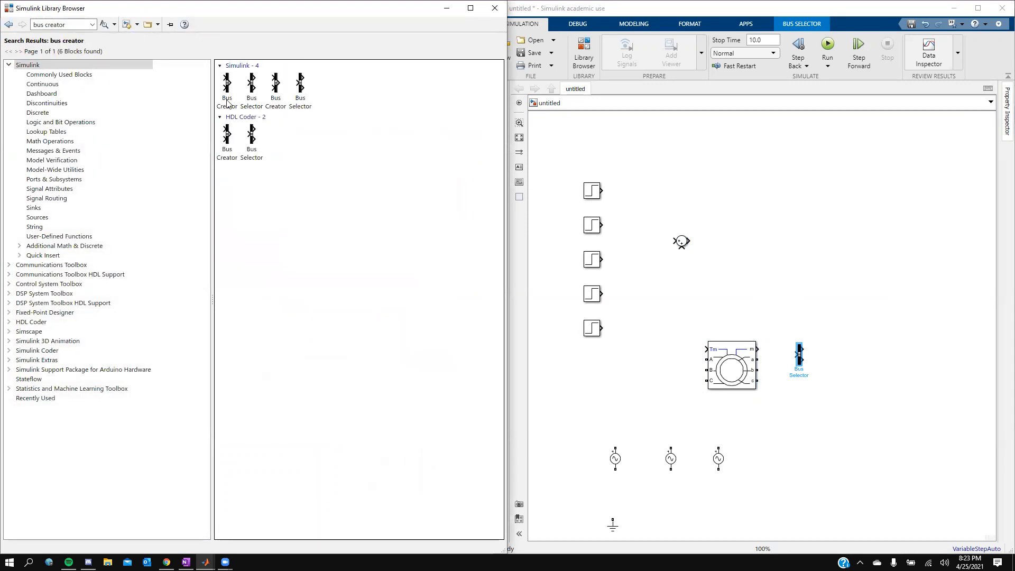
{"action": "left_click_drag", "start_coordinate": [229, 84], "coordinate": [893, 370]}
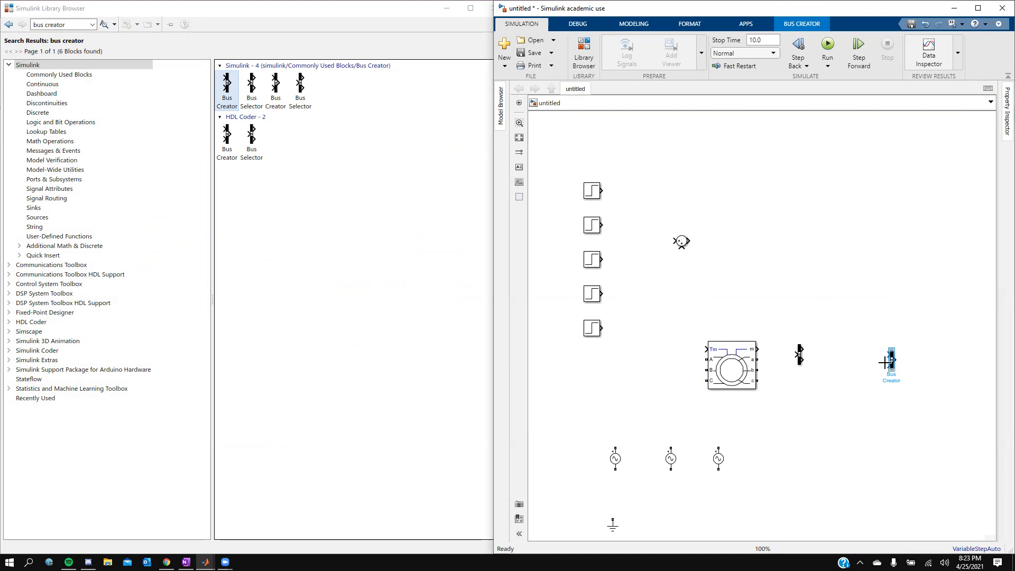
{"action": "left_click", "coordinate": [858, 308]}
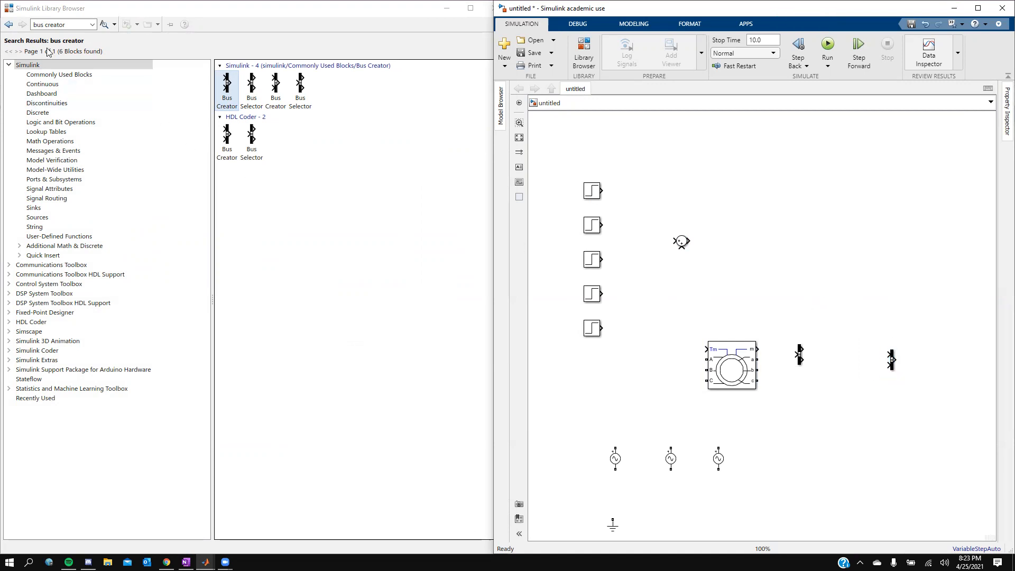
Step: Search for Scope and place three Scope blocks near the upper middle of the diagram
{"action": "left_click", "coordinate": [64, 24]}
{"action": "type", "text": "scope"}
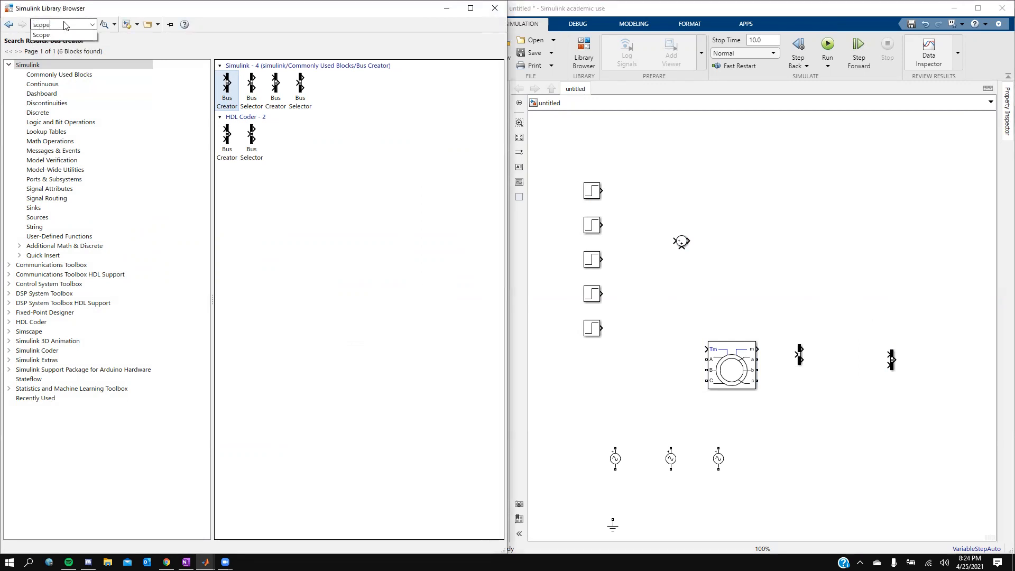
{"action": "key", "text": "Return"}
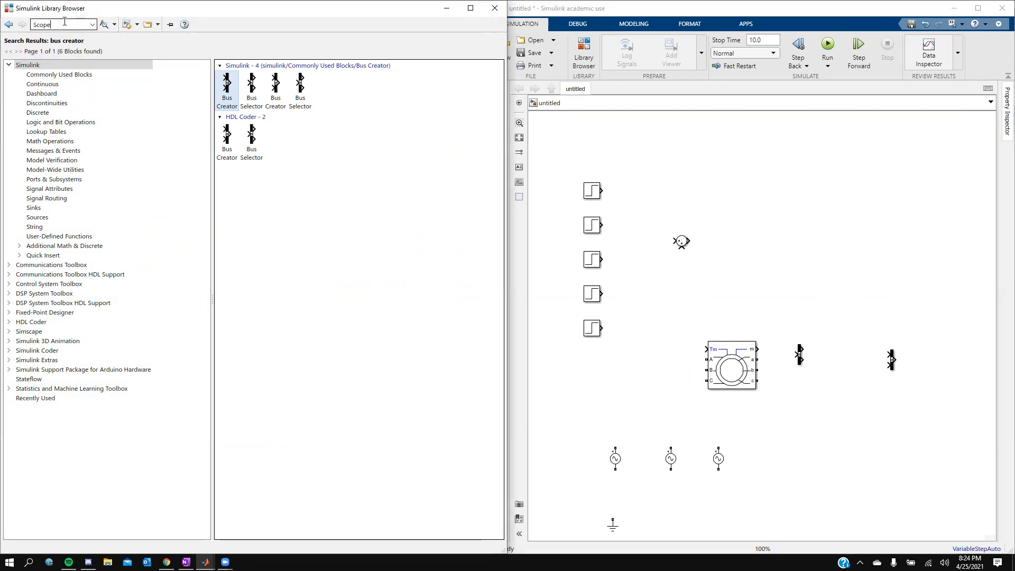
{"action": "left_click_drag", "start_coordinate": [239, 89], "coordinate": [848, 196]}
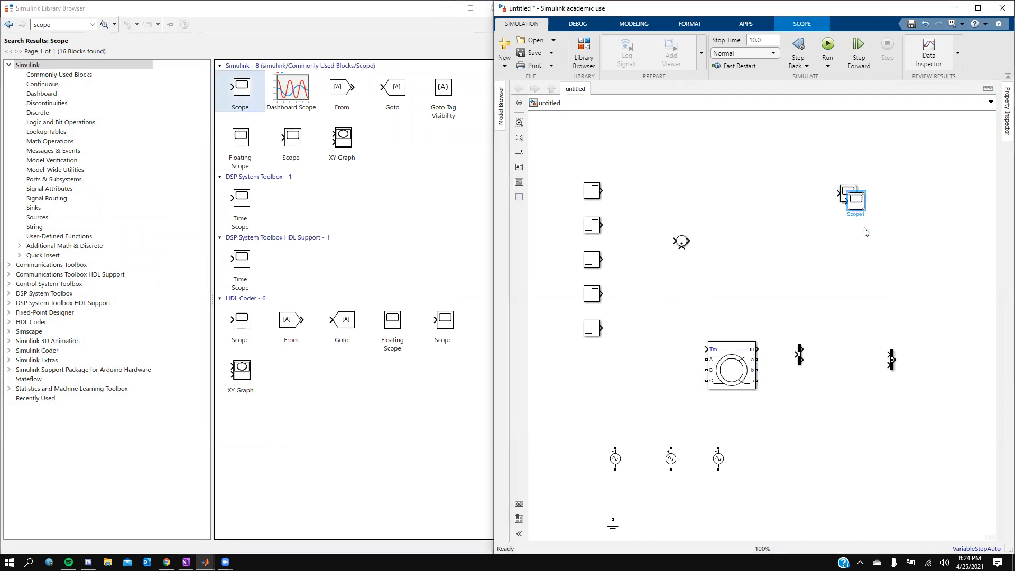
{"action": "key", "text": "ctrl+v"}
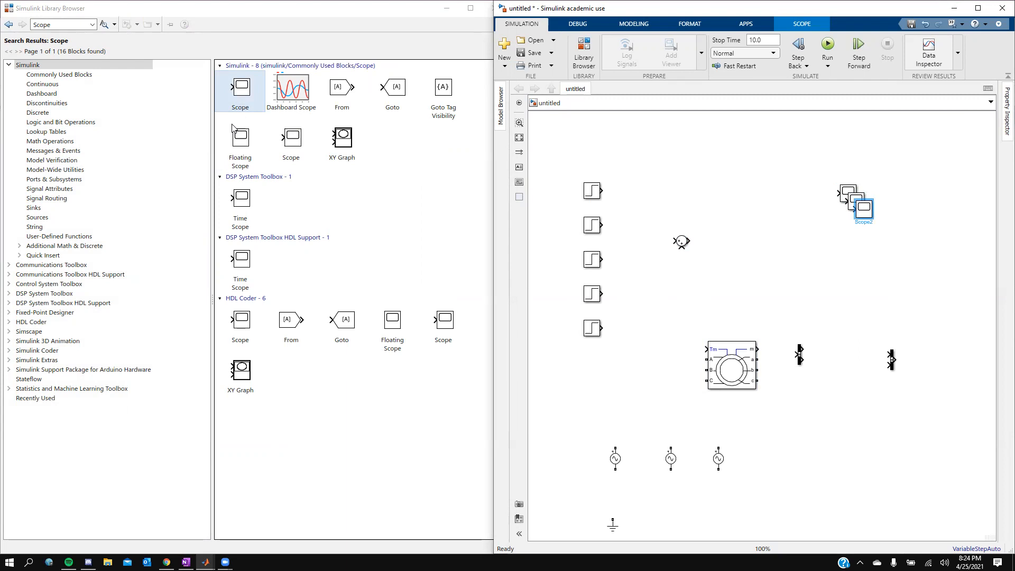
Step: Search for display, add a Display block near the top right, and duplicate it into three displays
{"action": "left_click", "coordinate": [68, 25]}
{"action": "type", "text": "display"}
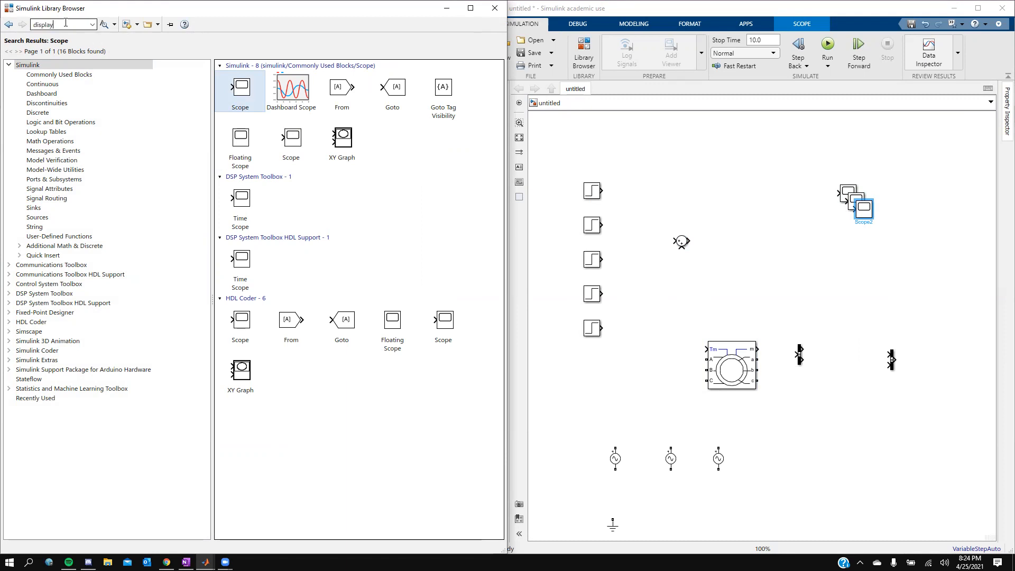
{"action": "key", "text": "Return"}
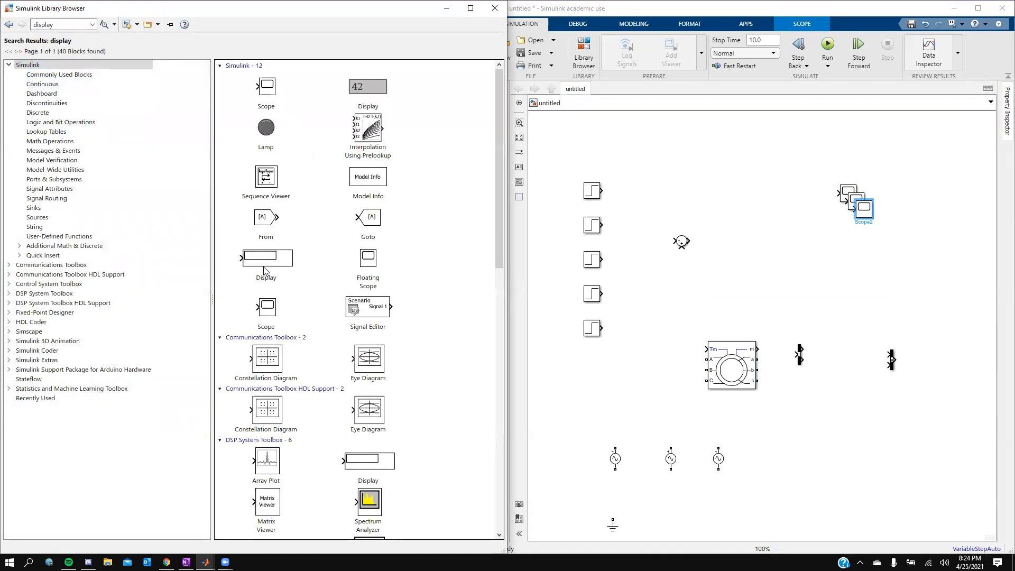
{"action": "left_click_drag", "start_coordinate": [268, 259], "coordinate": [920, 164]}
{"action": "left_click", "coordinate": [865, 209]}
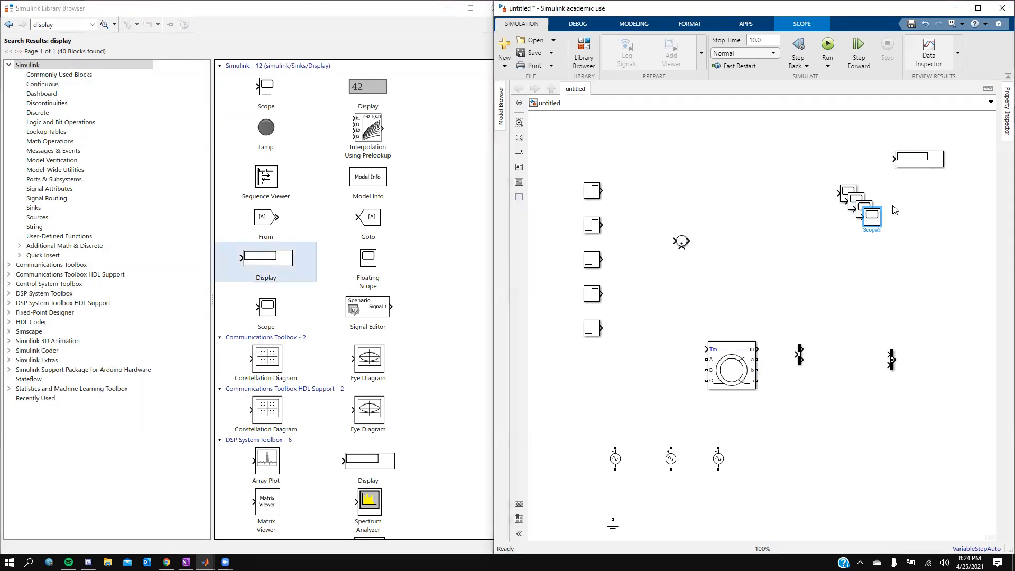
{"action": "left_click", "coordinate": [916, 168]}
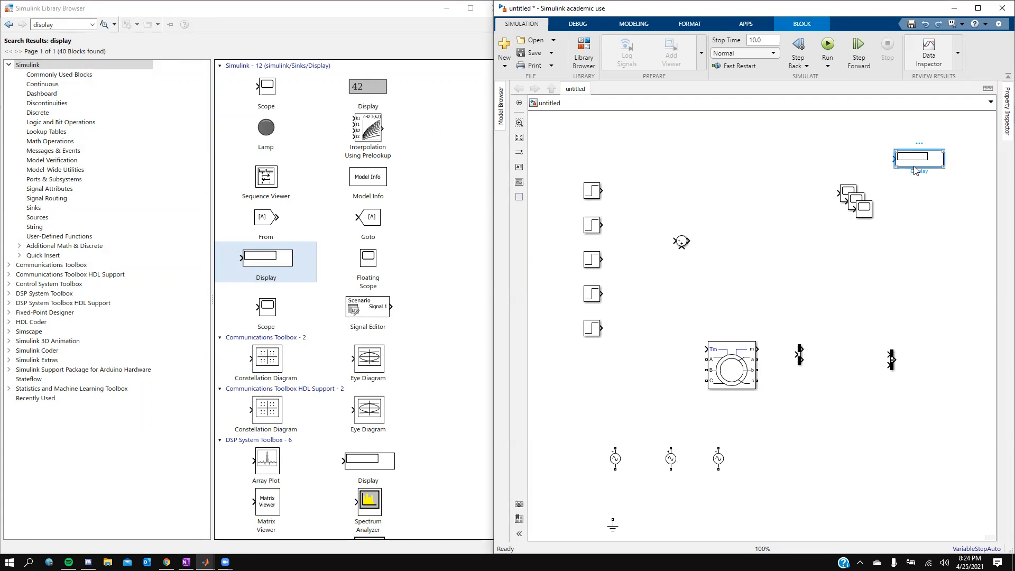
{"action": "key", "text": "ctrl+c"}
{"action": "key", "text": "ctrl+v"}
{"action": "key", "text": "ctrl+v"}
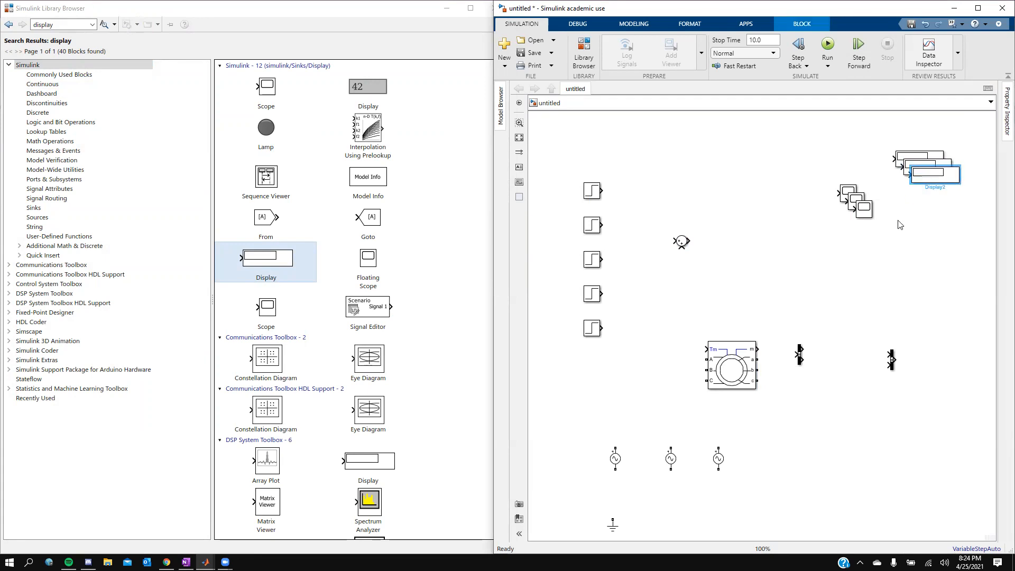
{"action": "left_click", "coordinate": [864, 286]}
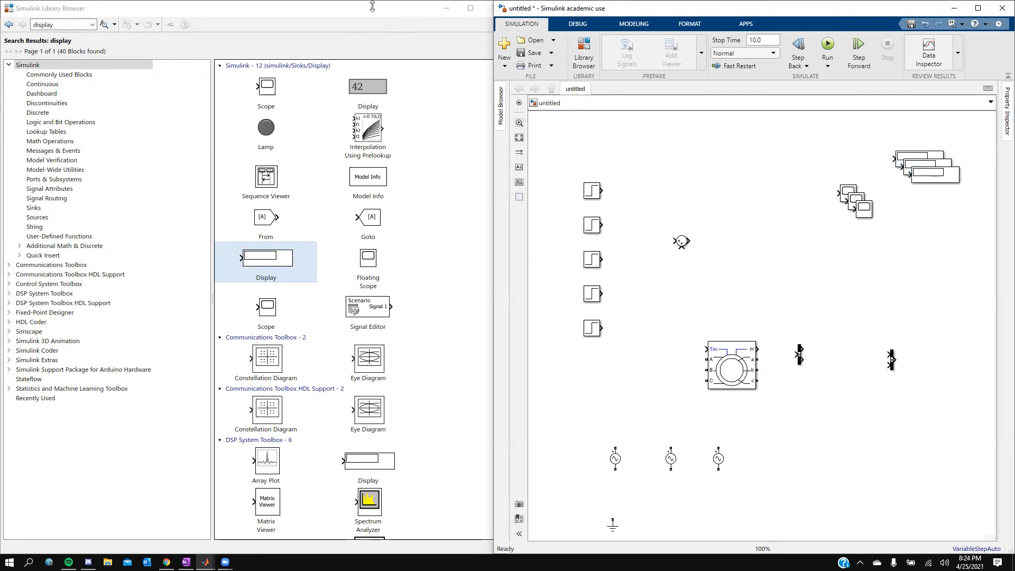
Step: Search the library for Gain and add a Gain block between the sum and the scopes
{"action": "left_click", "coordinate": [446, 11]}
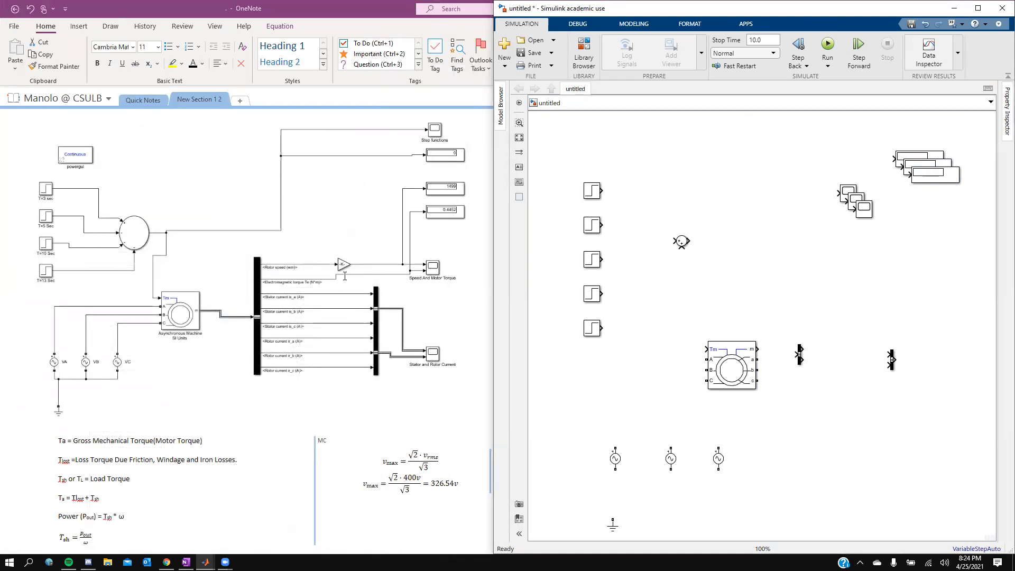
{"action": "key", "text": "alt+Tab"}
{"action": "double_click", "coordinate": [75, 22]}
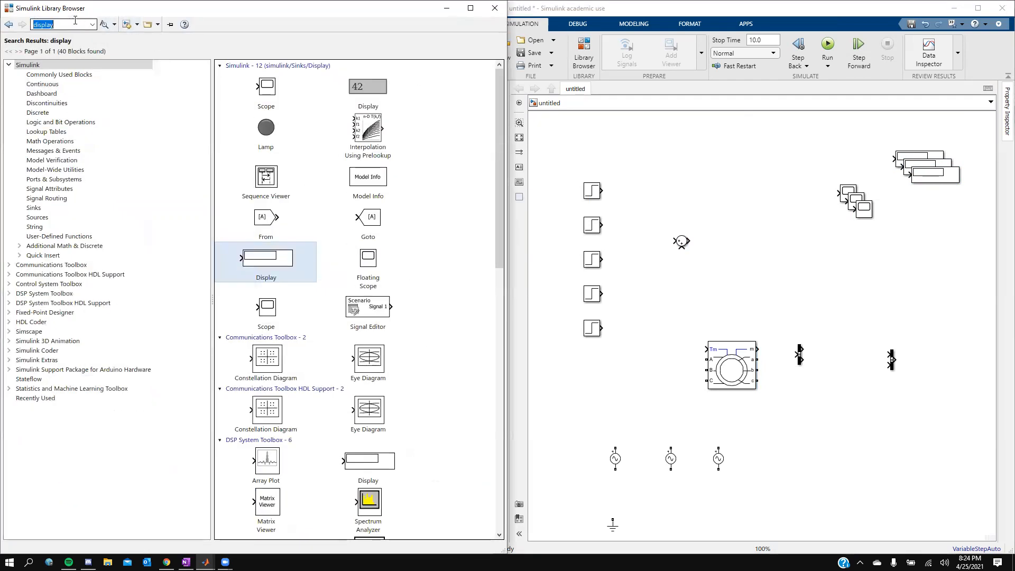
{"action": "type", "text": "gain"}
{"action": "key", "text": "Down"}
{"action": "key", "text": "Return"}
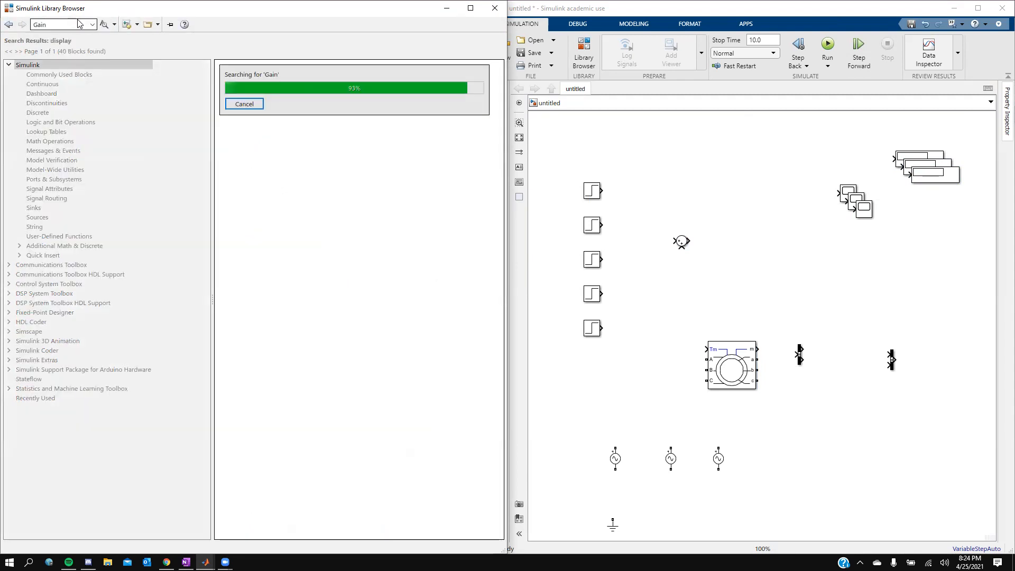
{"action": "left_click_drag", "start_coordinate": [251, 91], "coordinate": [801, 273]}
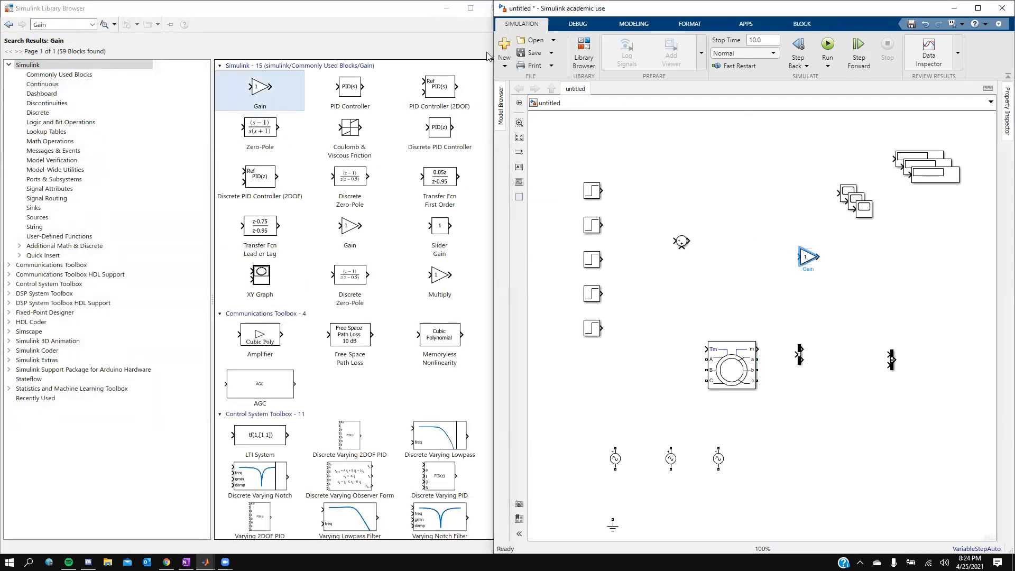
Step: Maximize the model window and delete the fifth Step block
{"action": "left_click", "coordinate": [447, 8]}
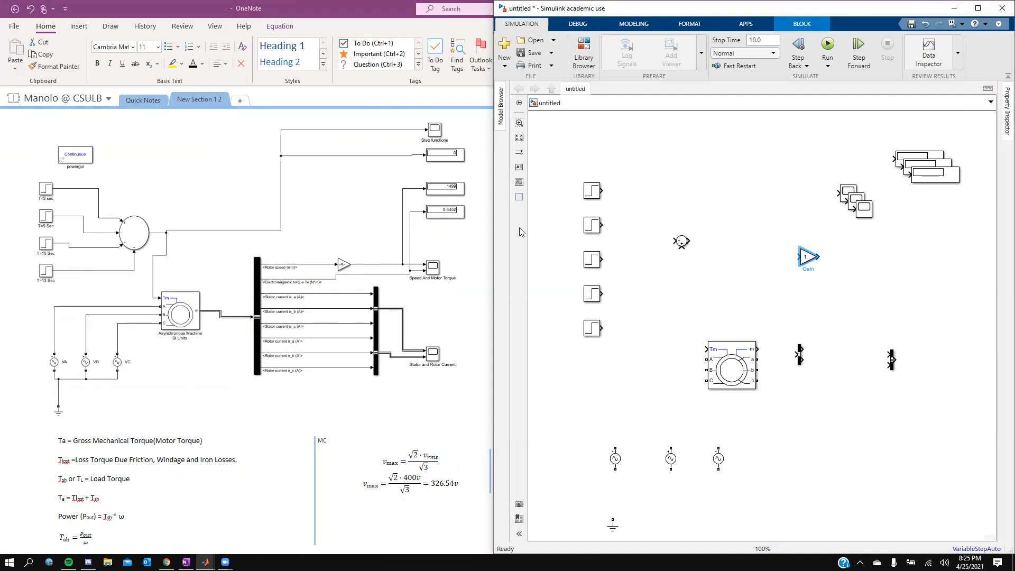
{"action": "left_click", "coordinate": [978, 8]}
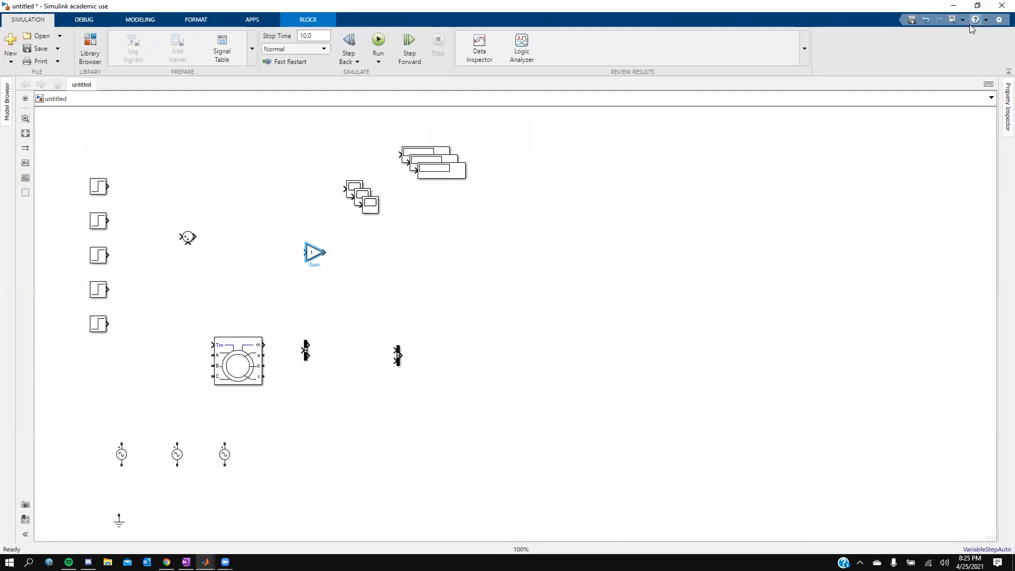
{"action": "left_click", "coordinate": [185, 237]}
{"action": "left_click", "coordinate": [99, 324]}
{"action": "key", "text": "Delete"}
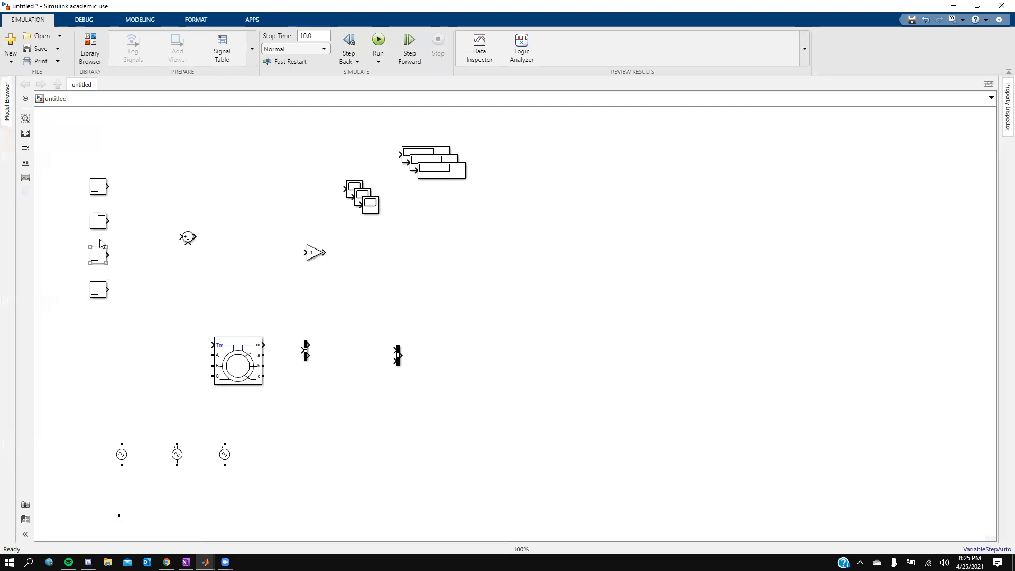
Step: Edit the Sum block's list of signs so it has four inputs, and apply the change
{"action": "left_click", "coordinate": [189, 238]}
{"action": "double_click", "coordinate": [190, 238]}
{"action": "double_click", "coordinate": [227, 247]}
{"action": "left_click", "coordinate": [228, 254]}
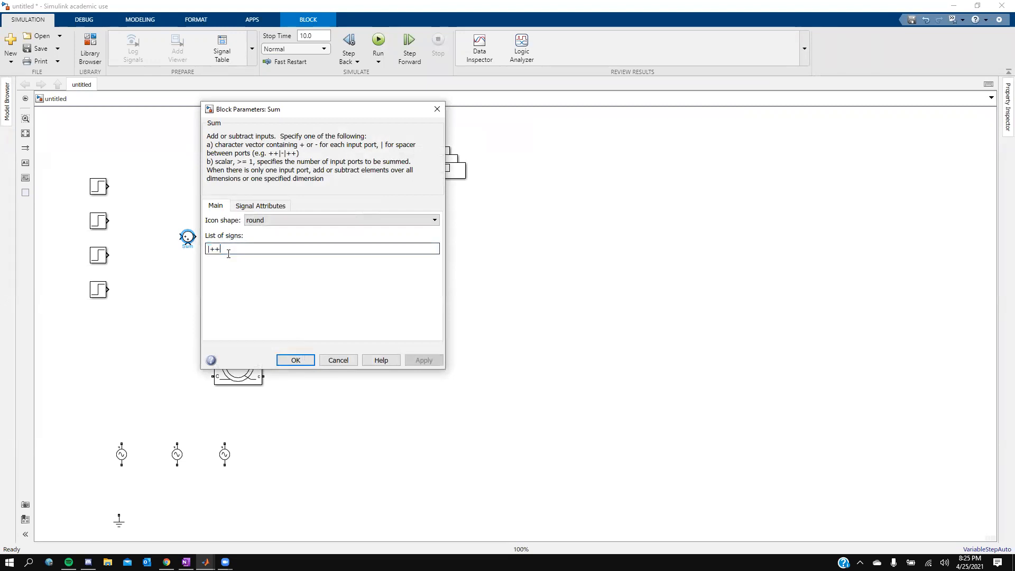
{"action": "key", "text": "BackSpace"}
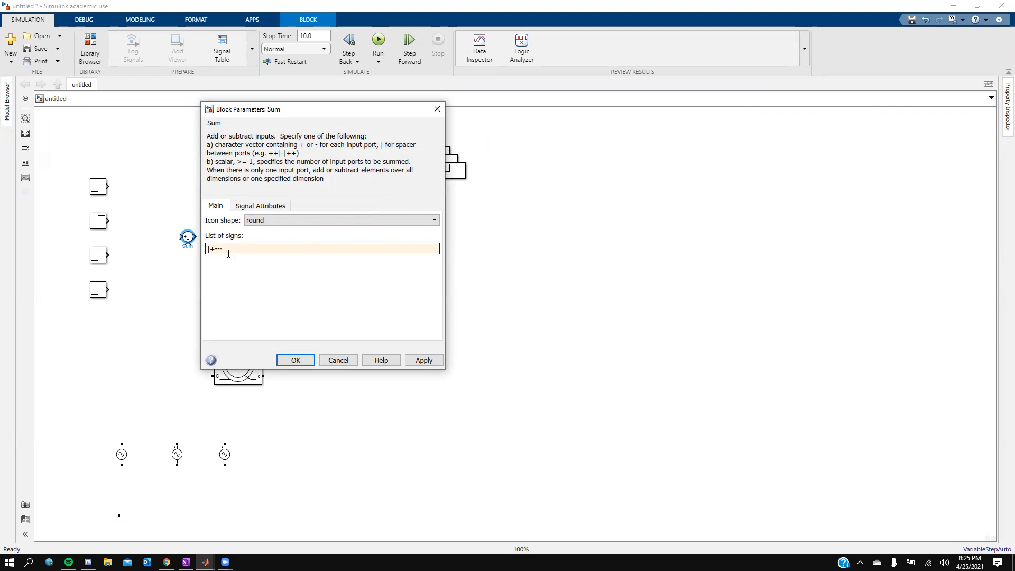
{"action": "left_click", "coordinate": [423, 360]}
{"action": "left_click", "coordinate": [321, 361]}
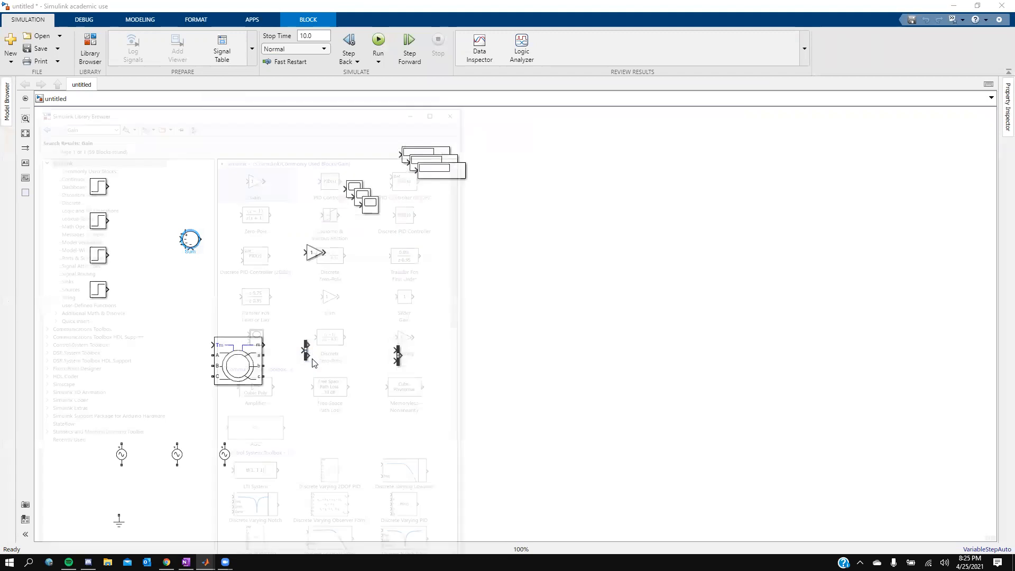
Step: Compare the model against the OneNote reference diagram
{"action": "key", "text": "alt+Tab"}
{"action": "key", "text": "Tab"}
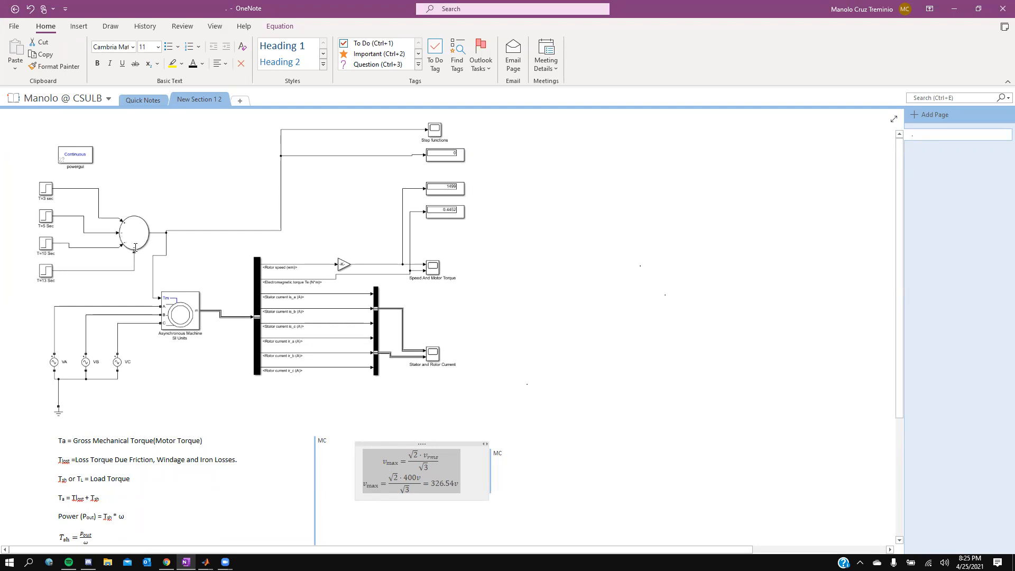
{"action": "key", "text": "alt+Tab"}
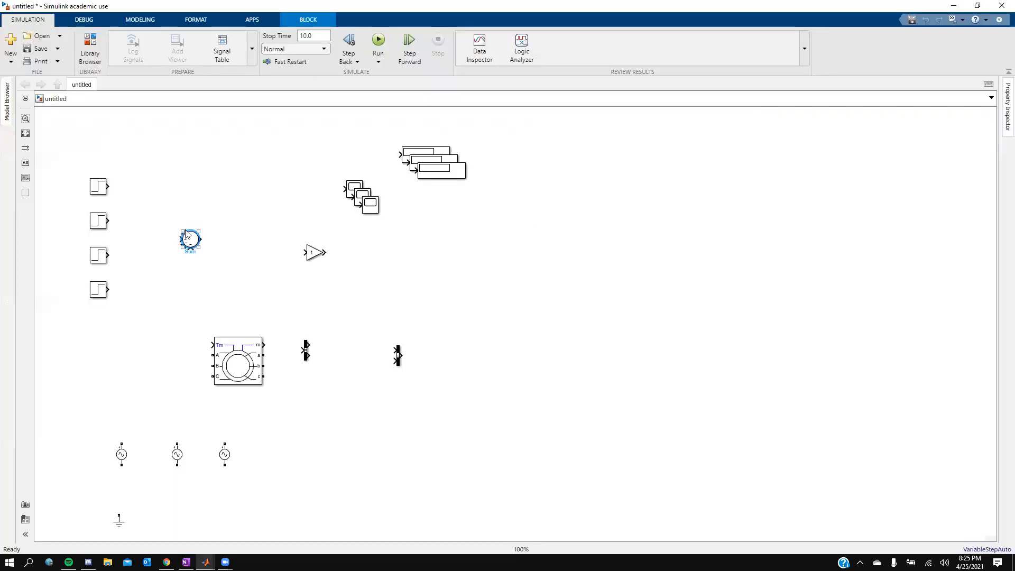
Step: Connect each of the four Step blocks to a separate input of the Sum block
{"action": "left_click", "coordinate": [108, 186]}
{"action": "left_click", "coordinate": [182, 233]}
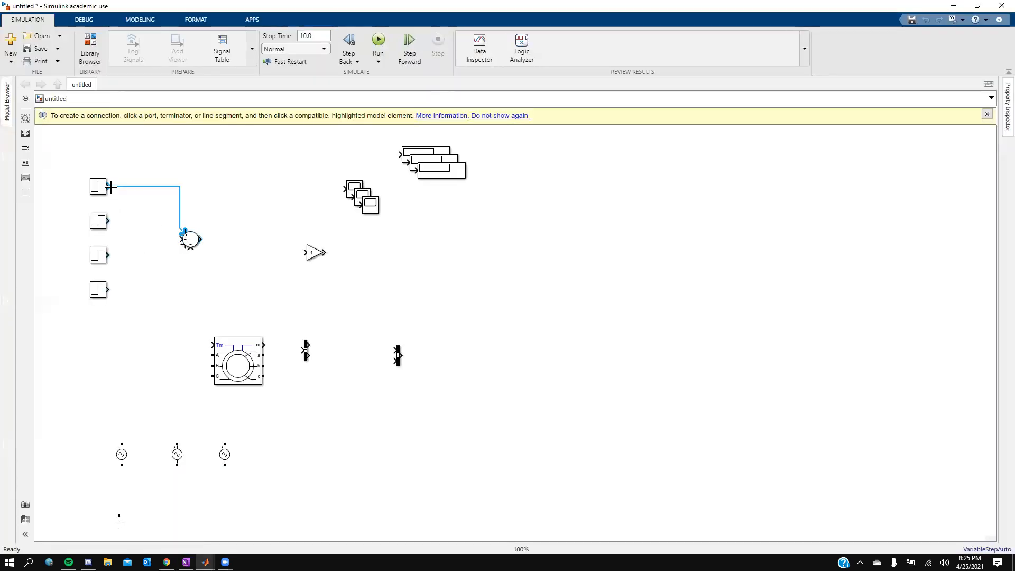
{"action": "left_click", "coordinate": [181, 238]}
{"action": "left_click", "coordinate": [109, 221]}
{"action": "left_click", "coordinate": [184, 243]}
{"action": "left_click", "coordinate": [108, 255]}
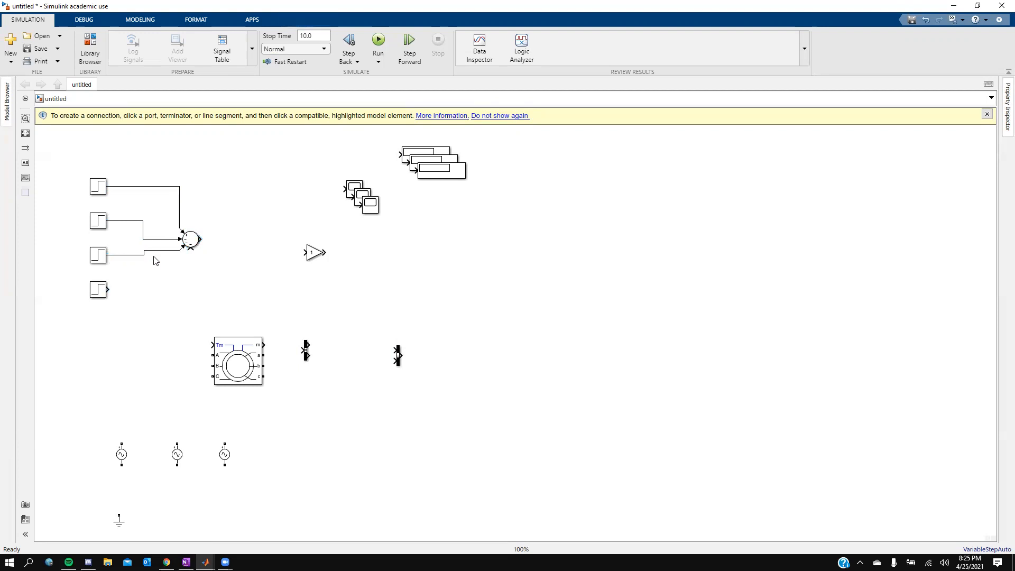
{"action": "left_click", "coordinate": [190, 248]}
{"action": "left_click_drag", "start_coordinate": [193, 243], "coordinate": [193, 251]}
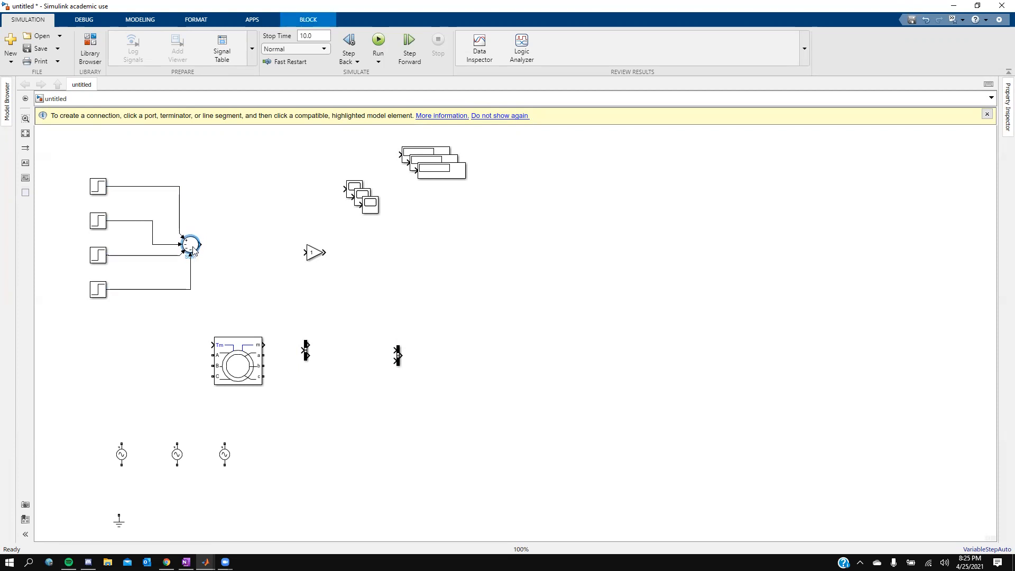
Step: Move the Gain block rightward and raise the Asynchronous Machine block slightly
{"action": "left_click_drag", "start_coordinate": [314, 253], "coordinate": [382, 258]}
{"action": "mouse_move", "coordinate": [216, 370]}
{"action": "left_mouse_down"}
{"action": "mouse_move", "coordinate": [223, 344]}
{"action": "mouse_move", "coordinate": [226, 355]}
{"action": "left_mouse_up"}
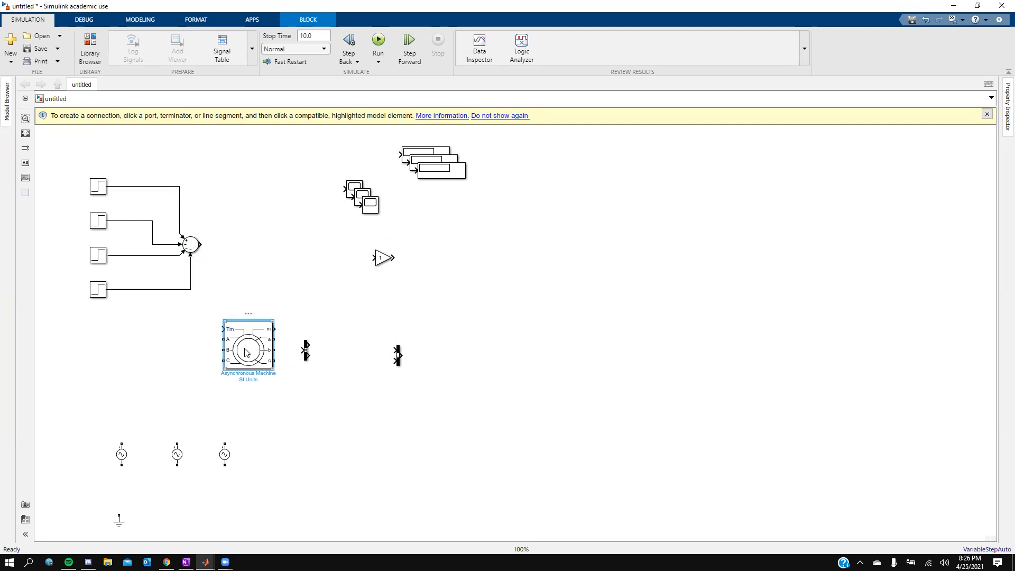
Step: Set the Asynchronous Machine's rotor type to Squirrel-cage and apply the change
{"action": "double_click", "coordinate": [247, 353]}
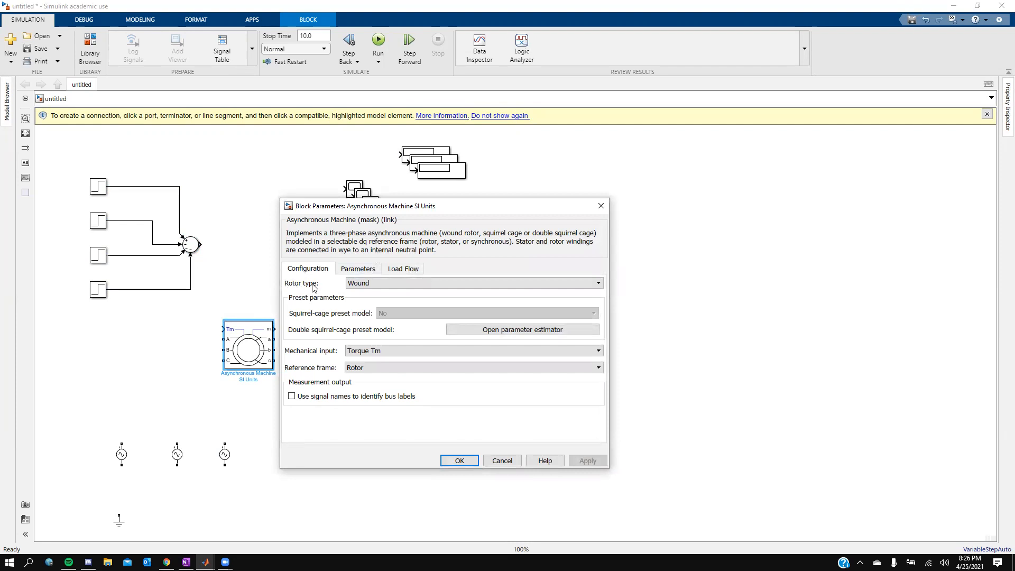
{"action": "left_click", "coordinate": [380, 282]}
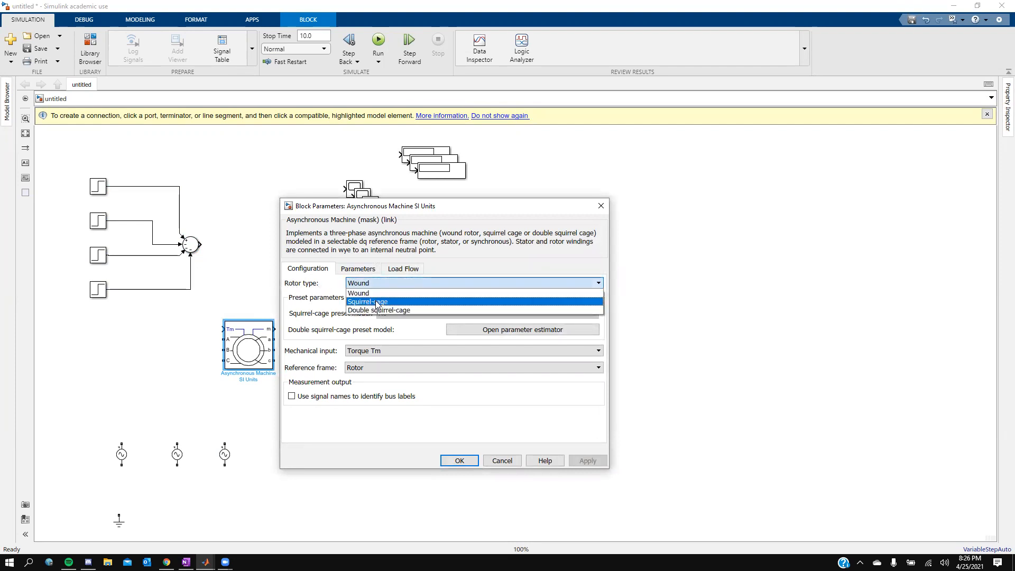
{"action": "left_click", "coordinate": [381, 302]}
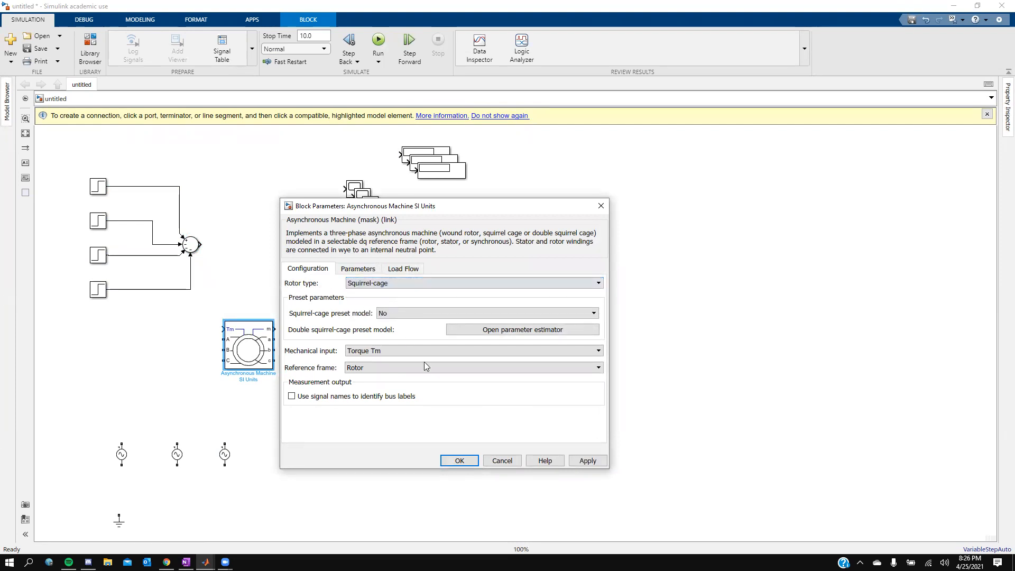
{"action": "left_click", "coordinate": [584, 461]}
{"action": "left_click", "coordinate": [458, 460]}
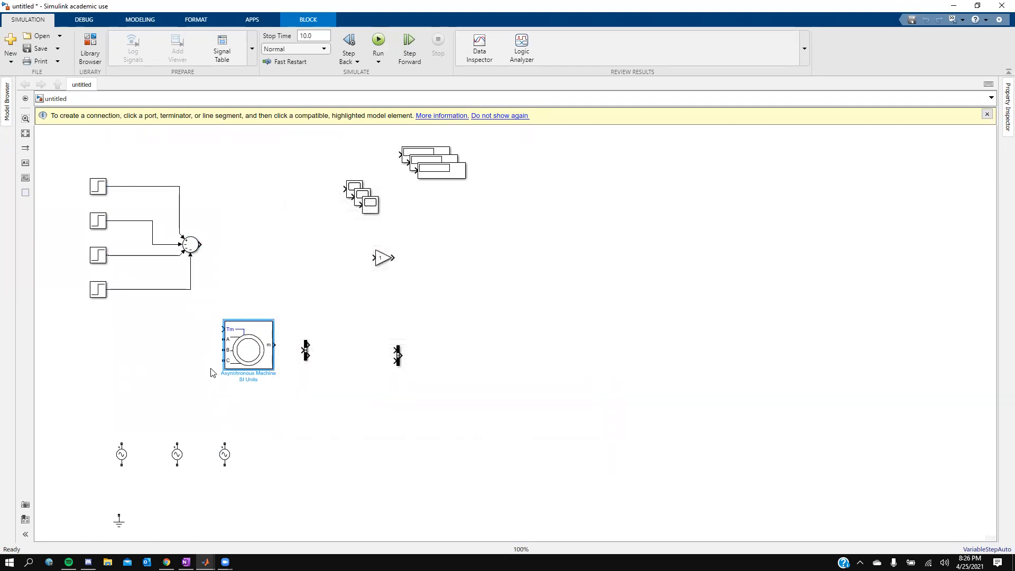
Step: Move the second and third AC voltage sources up and closer together, checking the reference diagram
{"action": "left_click_drag", "start_coordinate": [178, 457], "coordinate": [148, 445]}
{"action": "left_click_drag", "start_coordinate": [225, 456], "coordinate": [209, 445]}
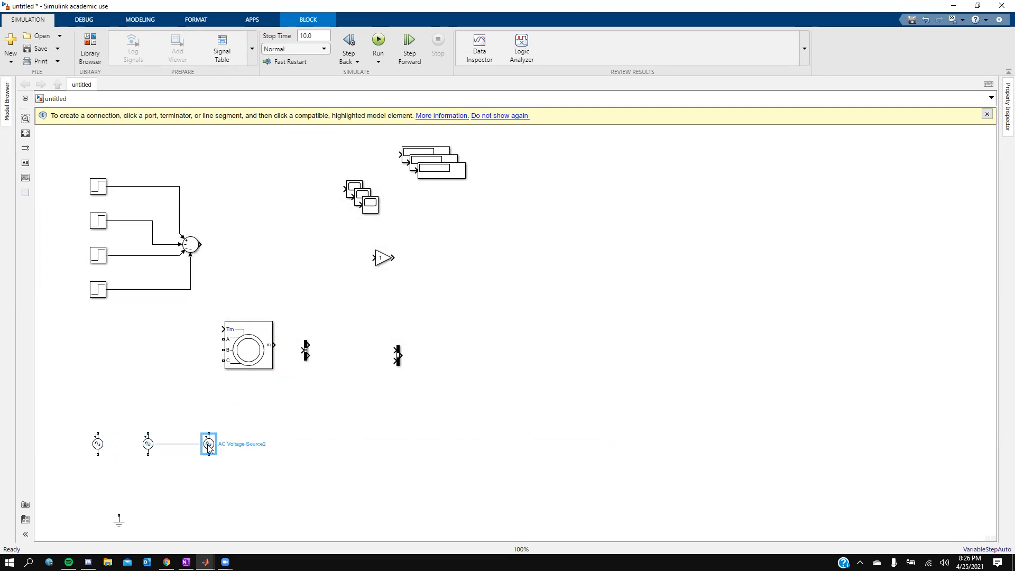
{"action": "left_click", "coordinate": [185, 562]}
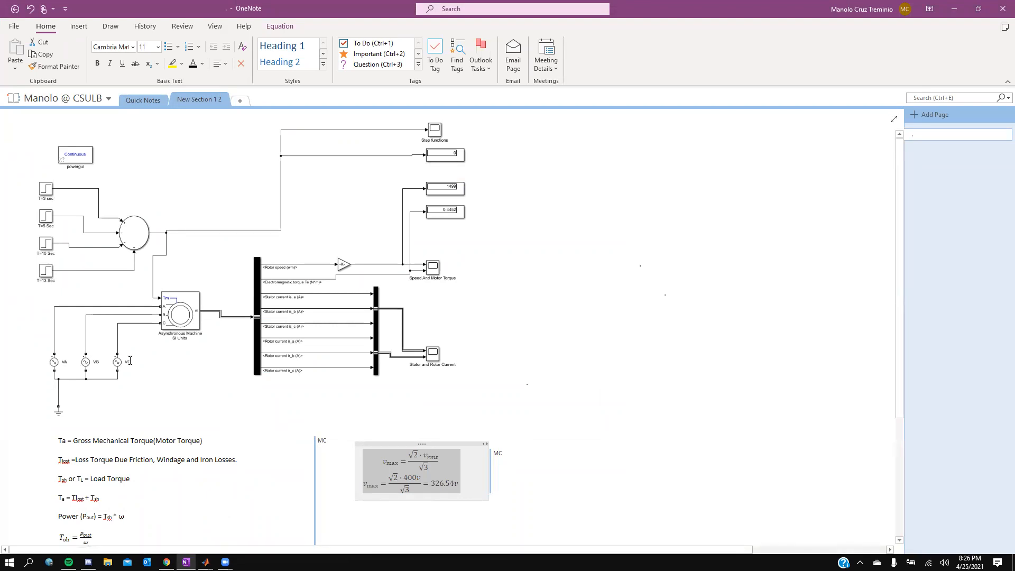
{"action": "key", "text": "alt+Tab"}
Step: Rename the three AC voltage sources VA, VB and VC
{"action": "left_click", "coordinate": [102, 447]}
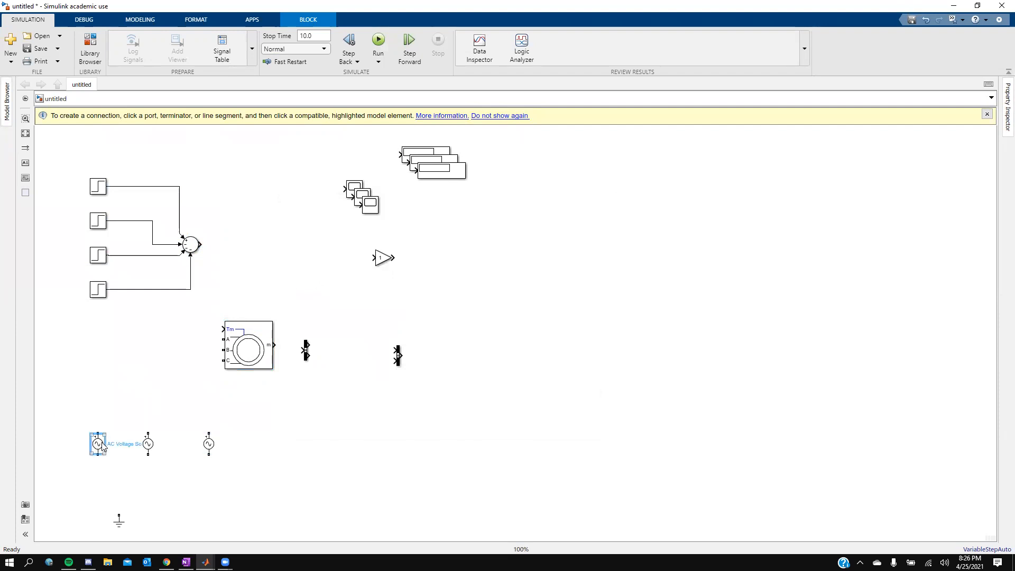
{"action": "triple_click", "coordinate": [113, 443]}
{"action": "type", "text": "V"}
{"action": "left_click", "coordinate": [148, 444]}
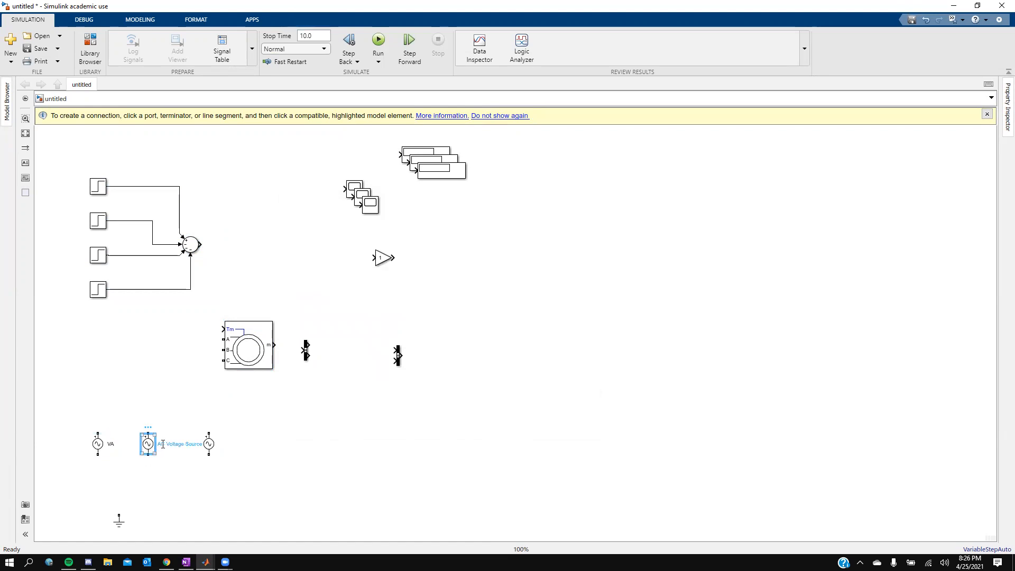
{"action": "triple_click", "coordinate": [165, 444]}
{"action": "type", "text": "VB"}
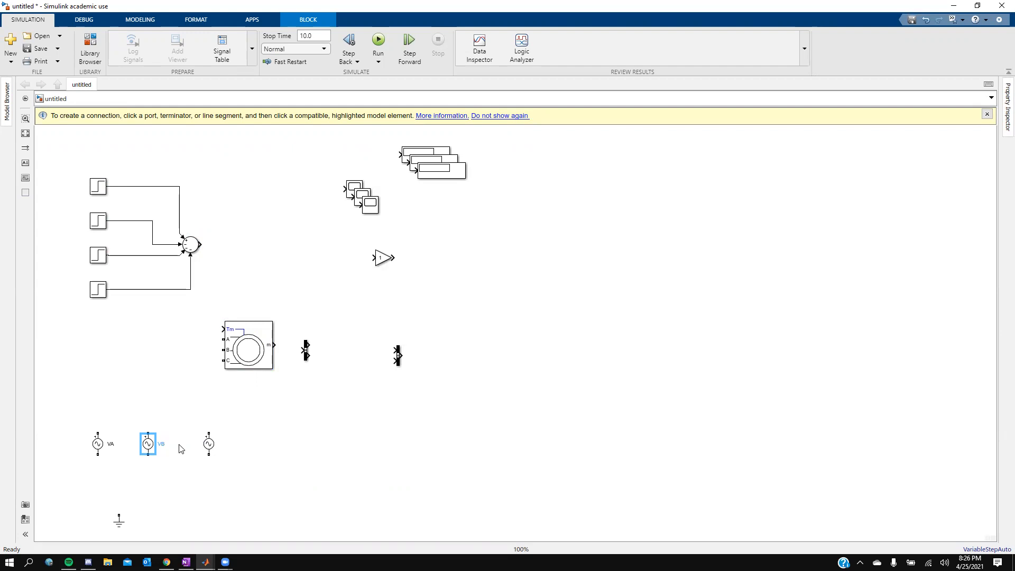
{"action": "left_click", "coordinate": [209, 445]}
{"action": "triple_click", "coordinate": [225, 445]}
{"action": "type", "text": "VC"}
Step: Place the ground below VA and connect the lower terminals of all three voltage sources to it
{"action": "left_click", "coordinate": [149, 450]}
{"action": "left_click", "coordinate": [139, 480]}
{"action": "left_click_drag", "start_coordinate": [209, 445], "coordinate": [199, 445]}
{"action": "left_click", "coordinate": [140, 485]}
{"action": "left_click", "coordinate": [119, 522]}
{"action": "mouse_move", "coordinate": [103, 509]}
{"action": "left_mouse_down"}
{"action": "mouse_move", "coordinate": [98, 495]}
{"action": "mouse_move", "coordinate": [98, 512]}
{"action": "left_mouse_up"}
{"action": "left_click_drag", "start_coordinate": [99, 454], "coordinate": [98, 505]}
{"action": "left_click", "coordinate": [156, 454]}
{"action": "left_click", "coordinate": [149, 454]}
{"action": "left_click", "coordinate": [97, 466]}
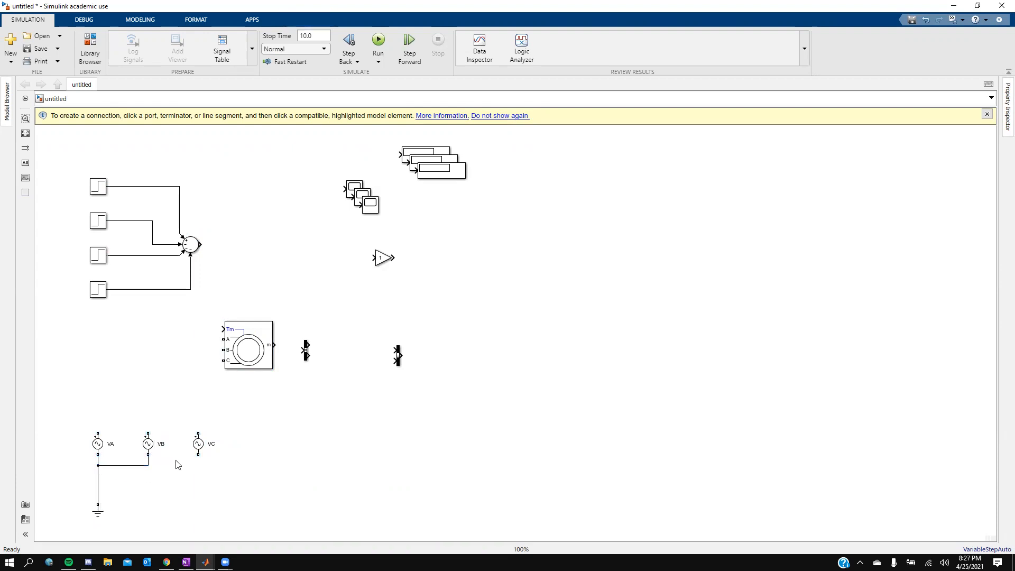
{"action": "left_click", "coordinate": [148, 466]}
Step: Connect the upper terminals of VA, VB and VC to the machine's A, B and C inputs
{"action": "left_click", "coordinate": [96, 432]}
{"action": "left_click", "coordinate": [223, 340]}
{"action": "left_click", "coordinate": [222, 339]}
{"action": "left_click", "coordinate": [148, 431]}
{"action": "left_click", "coordinate": [222, 349]}
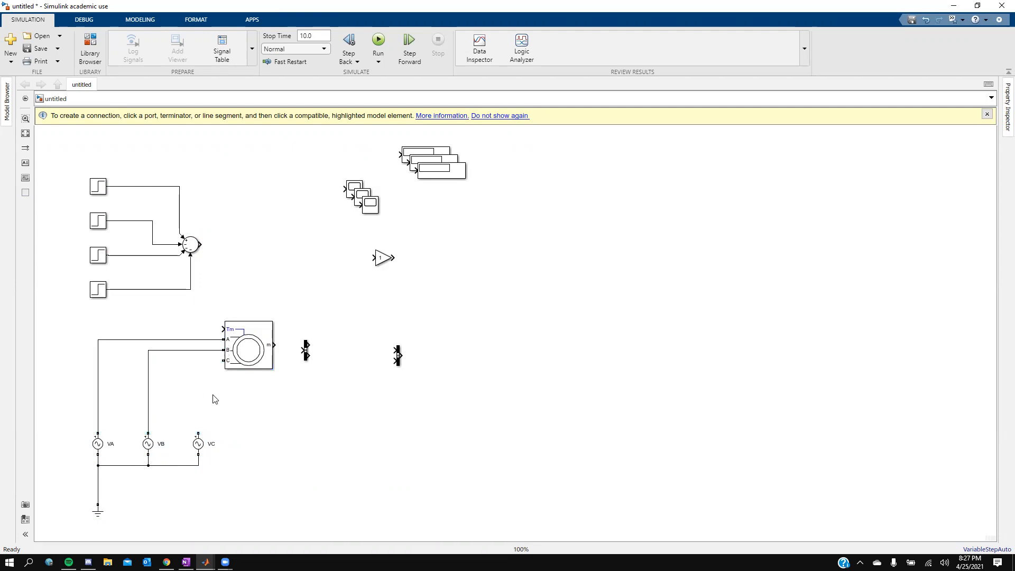
{"action": "left_click", "coordinate": [198, 432]}
{"action": "left_click", "coordinate": [223, 360]}
Step: Edit the Asynchronous Machine's name to end with a period after SI Units
{"action": "left_click", "coordinate": [251, 344]}
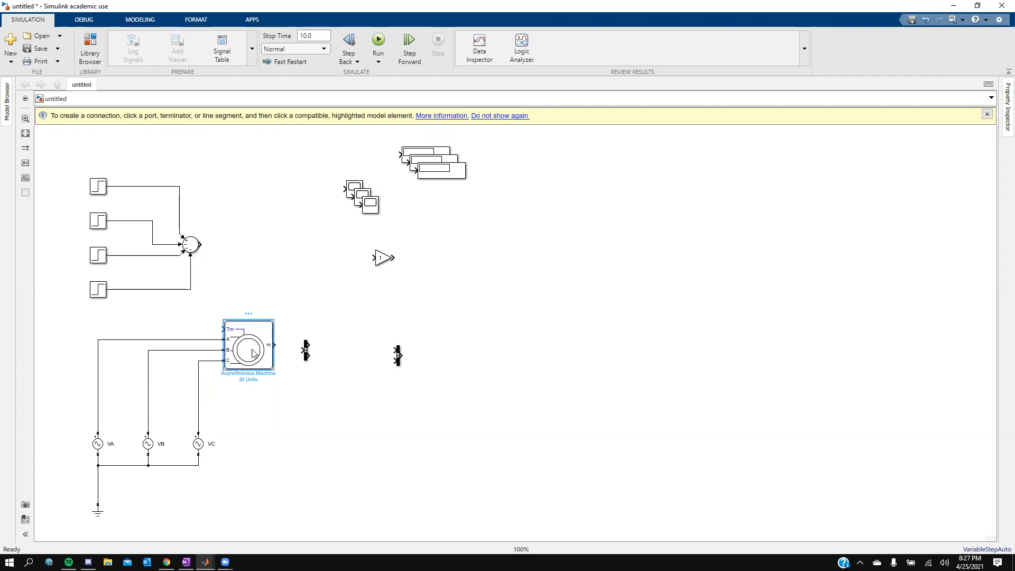
{"action": "triple_click", "coordinate": [239, 373]}
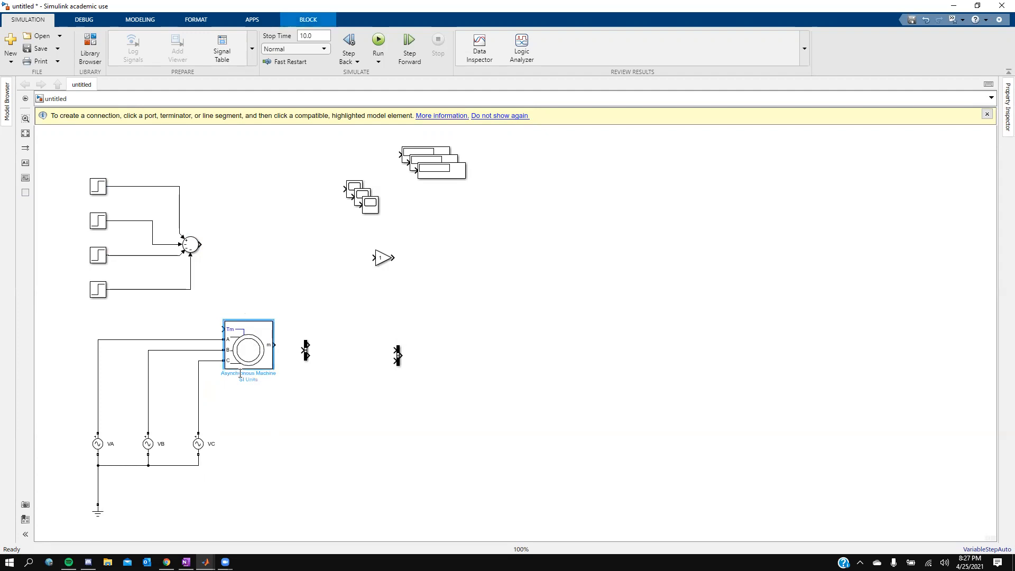
{"action": "left_click", "coordinate": [250, 371]}
{"action": "left_click", "coordinate": [252, 404]}
{"action": "left_click", "coordinate": [234, 345]}
{"action": "double_click", "coordinate": [236, 373]}
{"action": "left_click", "coordinate": [262, 374]}
{"action": "left_click", "coordinate": [261, 390]}
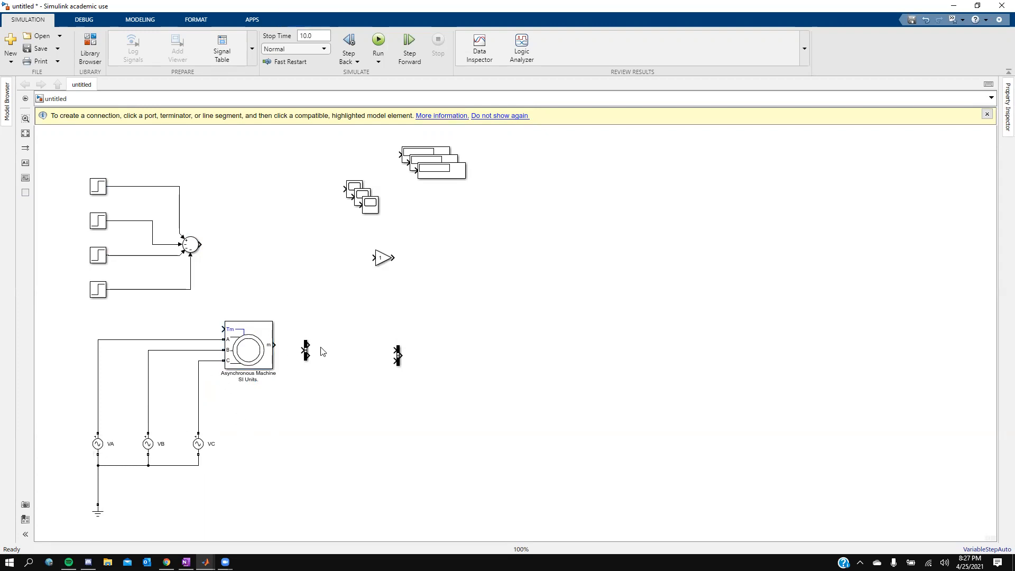
{"action": "left_click", "coordinate": [306, 350]}
{"action": "double_click", "coordinate": [306, 352]}
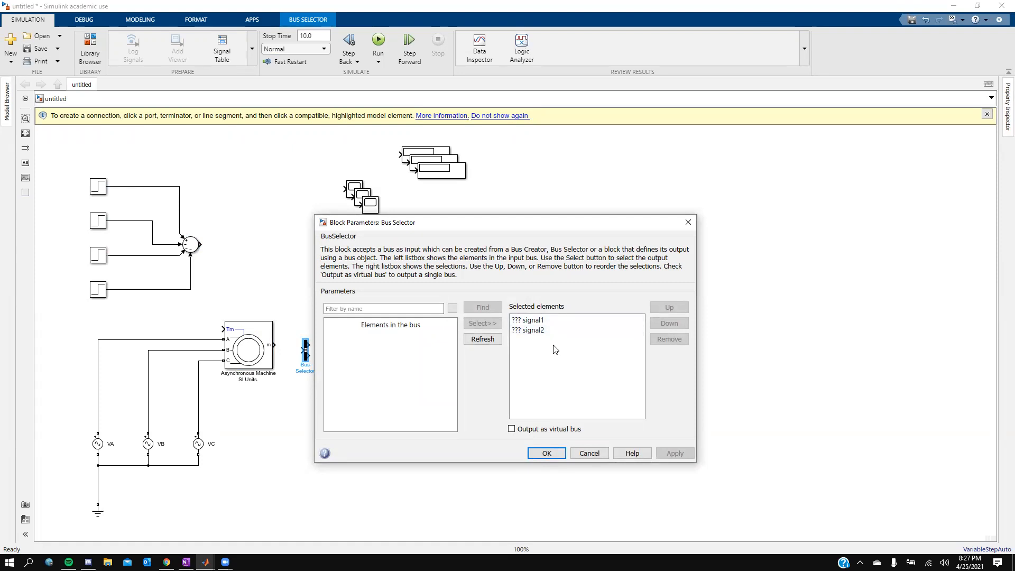
{"action": "left_click_drag", "start_coordinate": [554, 338], "coordinate": [525, 322]}
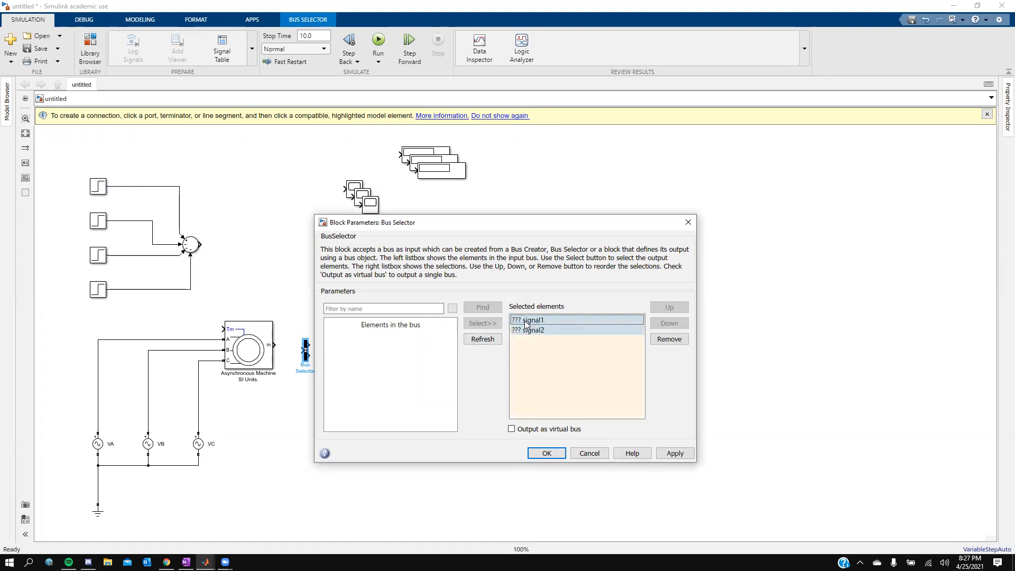
{"action": "left_click", "coordinate": [667, 341]}
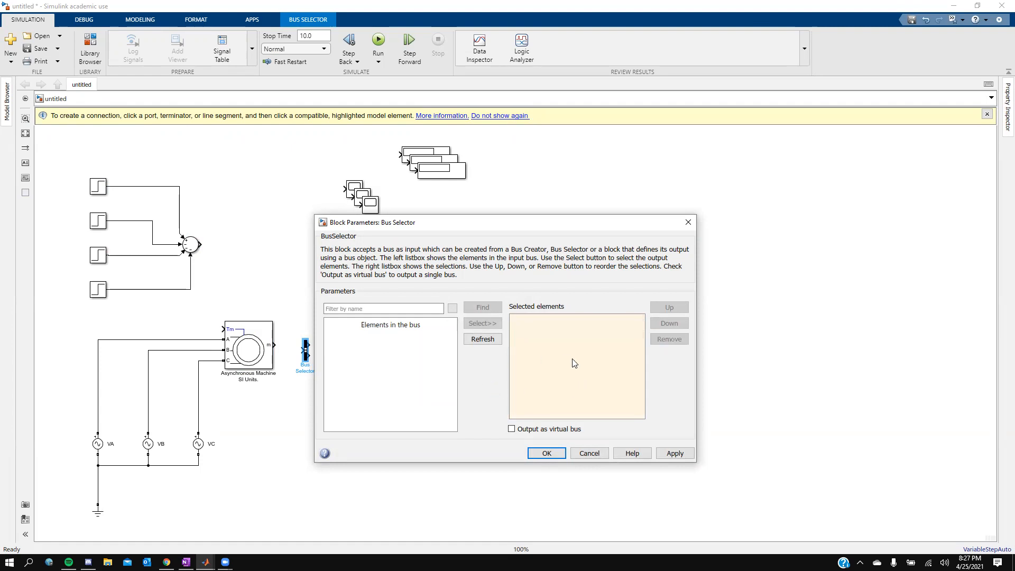
{"action": "left_click", "coordinate": [589, 454]}
Step: Connect the machine's measurement output to the Bus Selector and select Rotor speed (wm) and Electromagnetic torque Te instead of the default signals
{"action": "left_click_drag", "start_coordinate": [274, 345], "coordinate": [305, 348]}
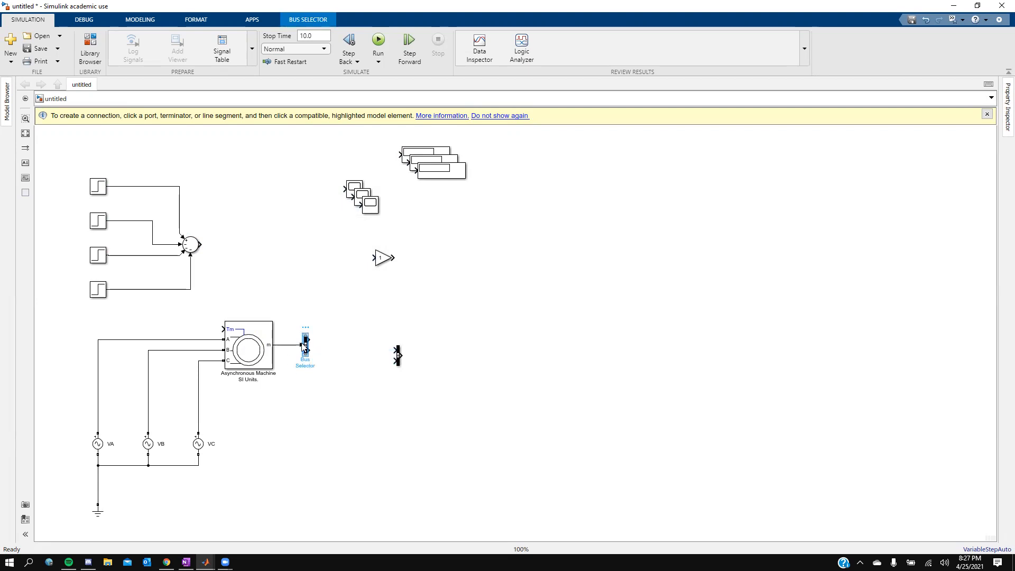
{"action": "double_click", "coordinate": [305, 347]}
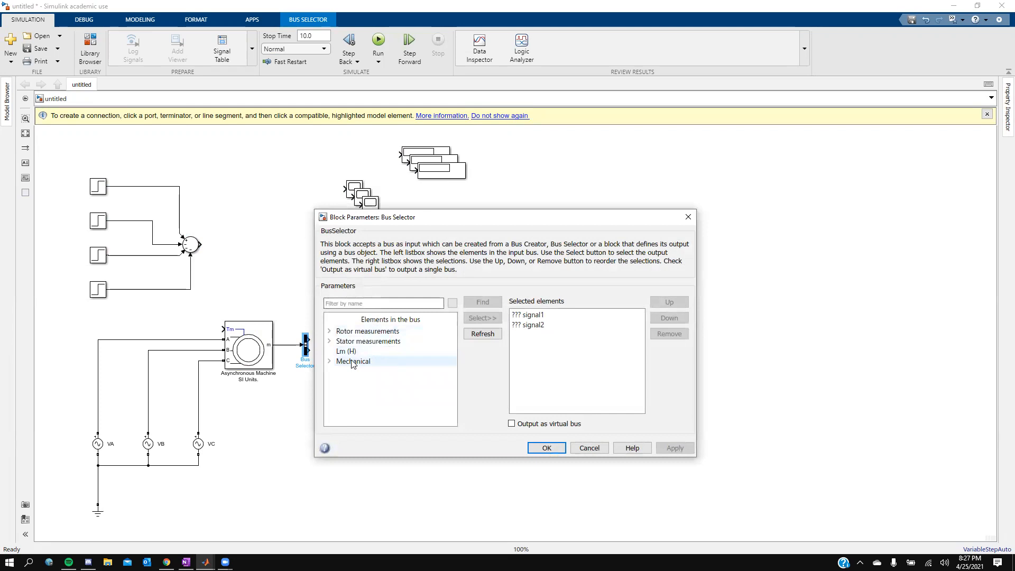
{"action": "left_click", "coordinate": [329, 362]}
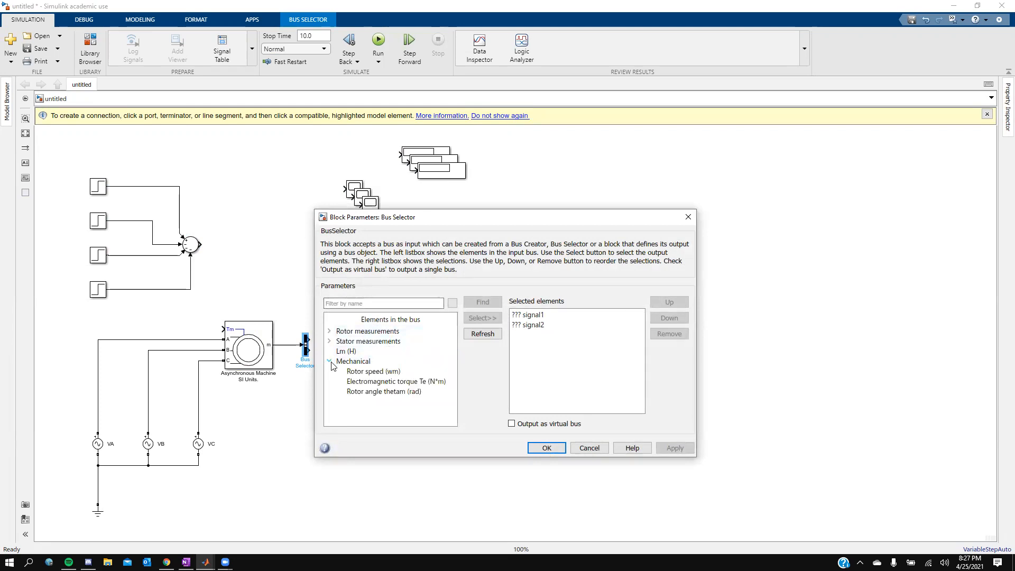
{"action": "left_click", "coordinate": [370, 372]}
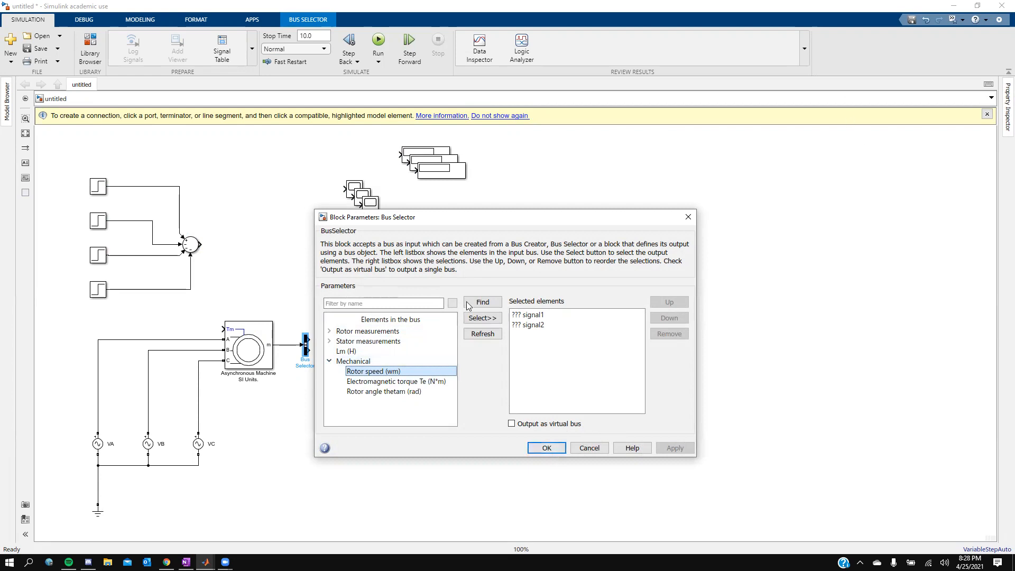
{"action": "left_click", "coordinate": [482, 318]}
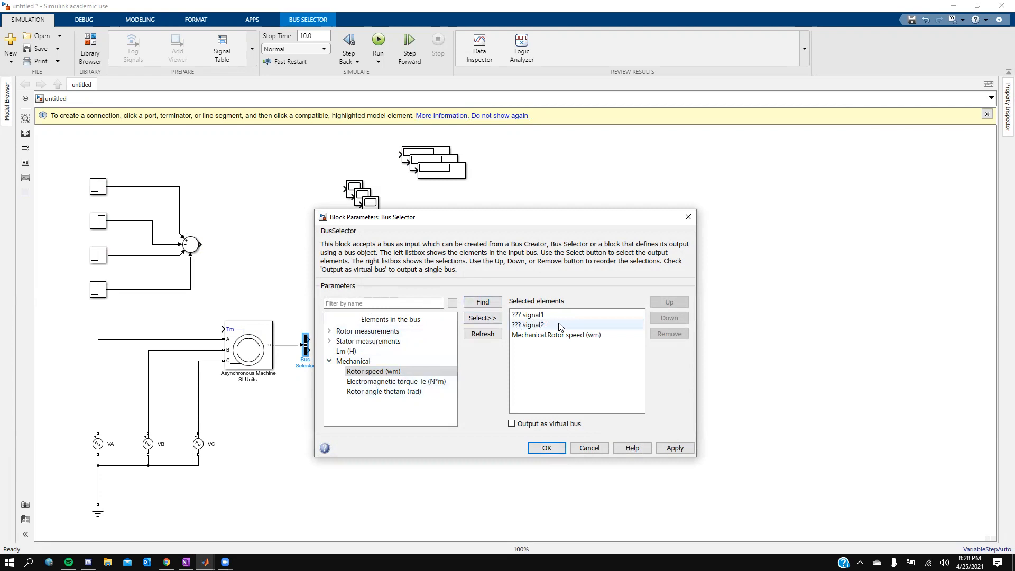
{"action": "left_click_drag", "start_coordinate": [542, 324], "coordinate": [537, 316]}
{"action": "left_click", "coordinate": [670, 334]}
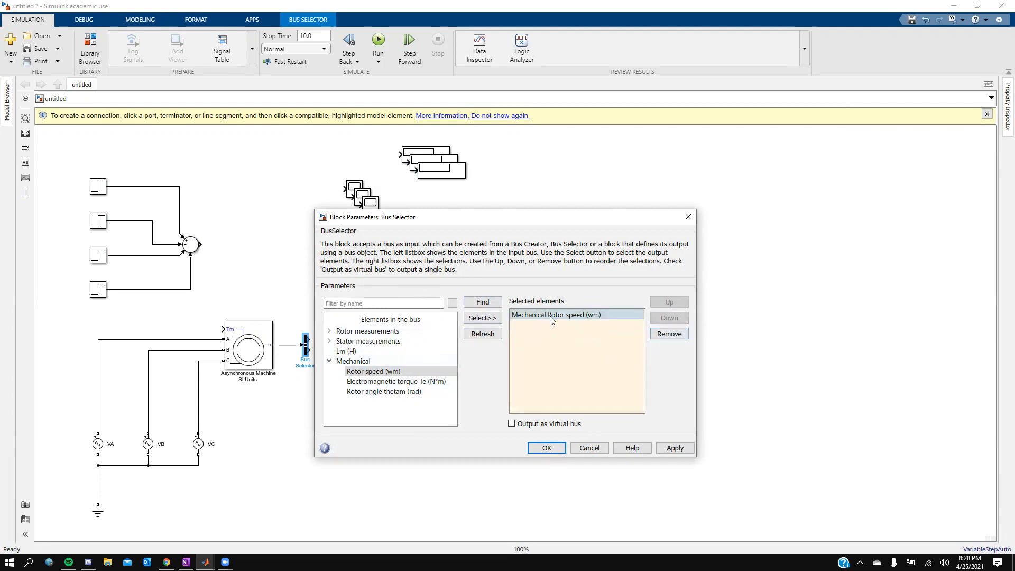
{"action": "left_click", "coordinate": [376, 381]}
{"action": "left_click", "coordinate": [482, 318]}
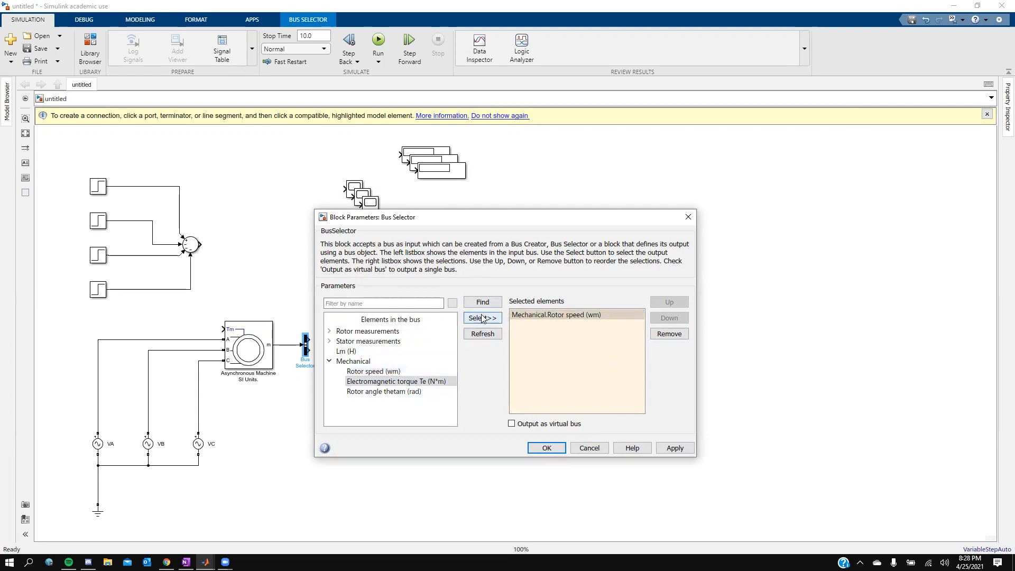
{"action": "left_click", "coordinate": [329, 361]}
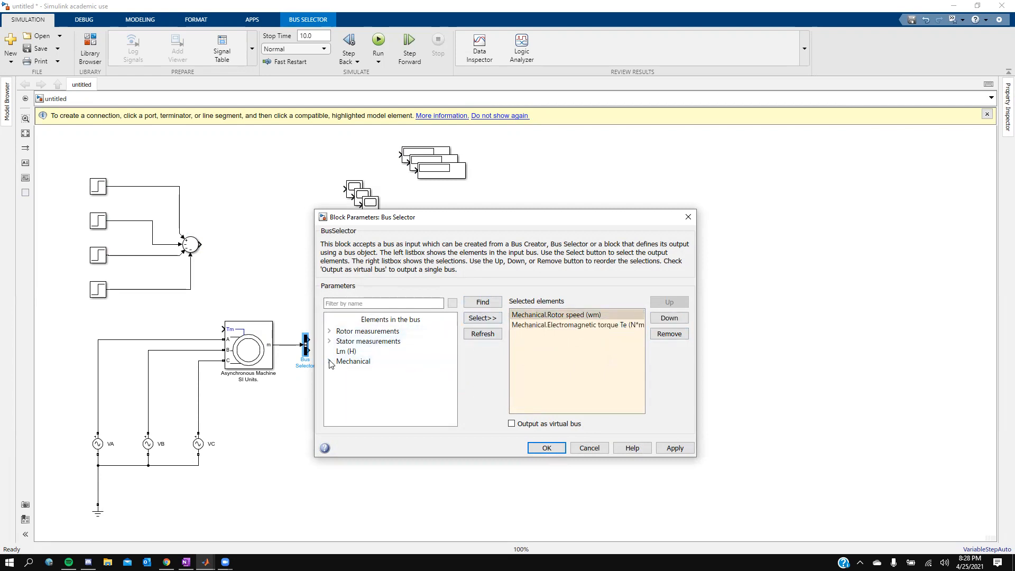
Step: Add the stator currents is_a, is_b and is_c to the Bus Selector's selected elements
{"action": "left_click", "coordinate": [330, 343]}
{"action": "left_click", "coordinate": [366, 353]}
{"action": "left_click", "coordinate": [481, 318]}
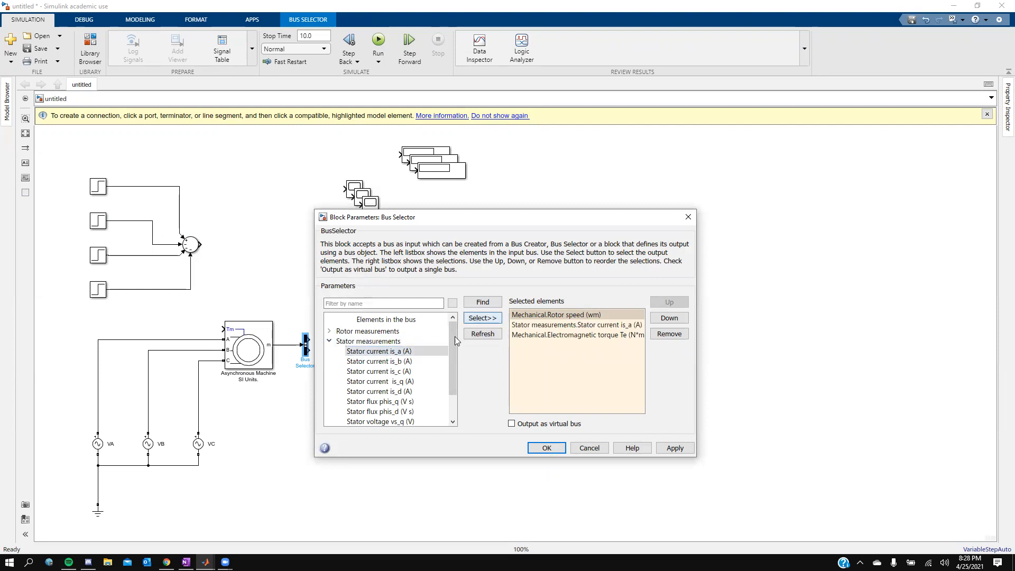
{"action": "left_click", "coordinate": [379, 361]}
{"action": "left_click", "coordinate": [482, 318]}
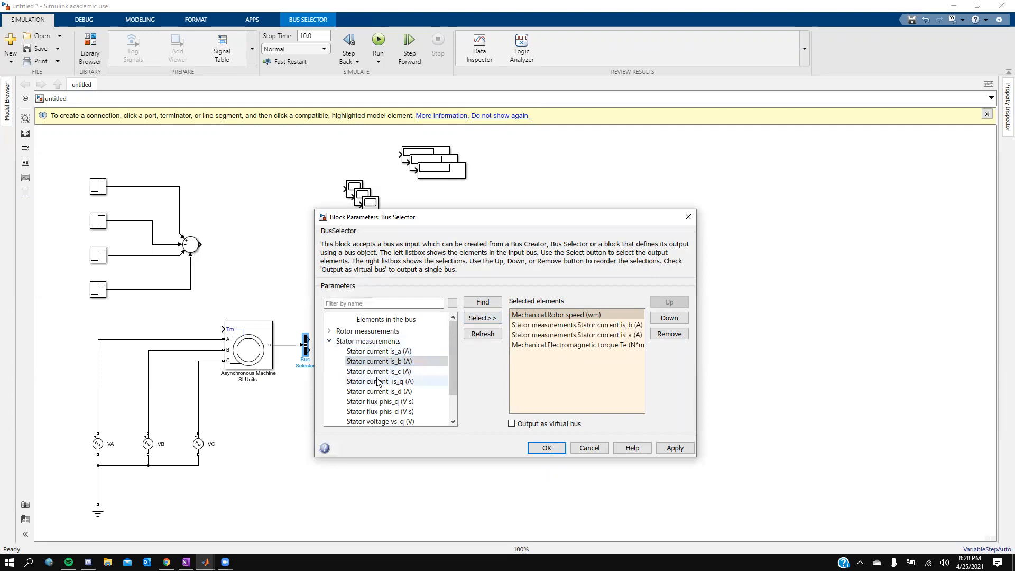
{"action": "left_click", "coordinate": [379, 372]}
{"action": "left_click", "coordinate": [482, 318]}
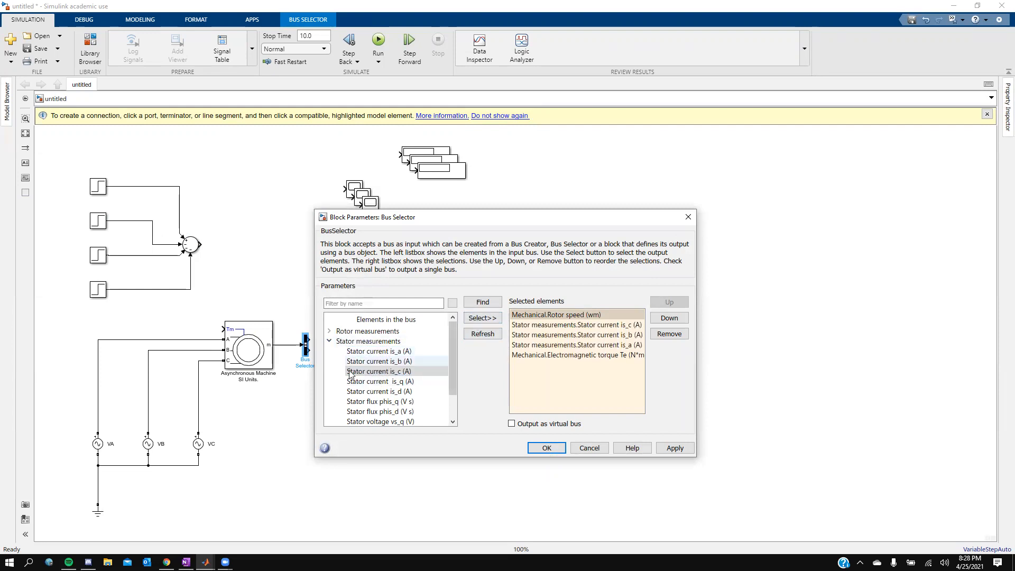
Step: Add the rotor currents ir_a, ir_b and ir_c to the Bus Selector's selected elements
{"action": "left_click", "coordinate": [329, 341]}
{"action": "left_click", "coordinate": [330, 331]}
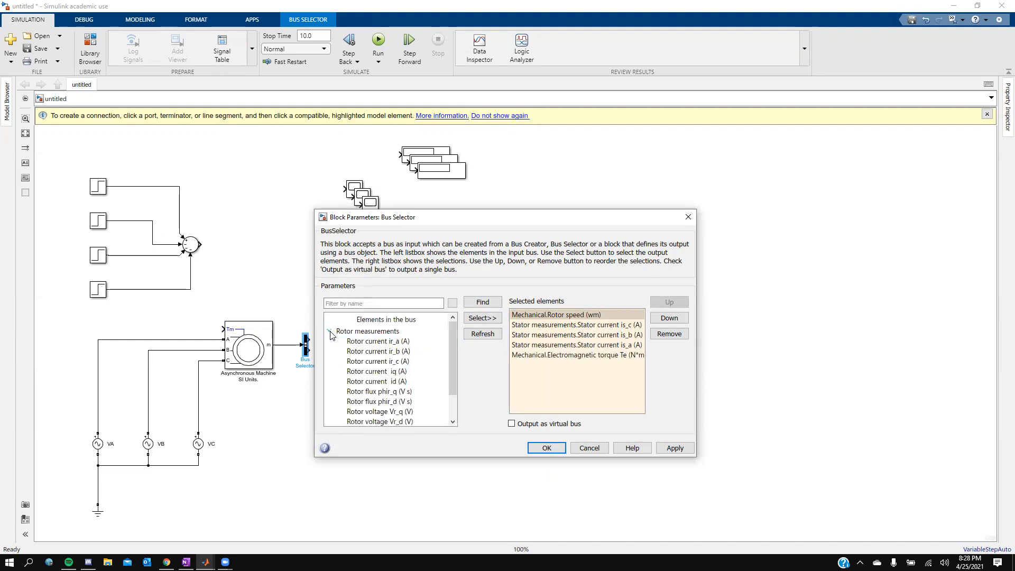
{"action": "left_click", "coordinate": [385, 341]}
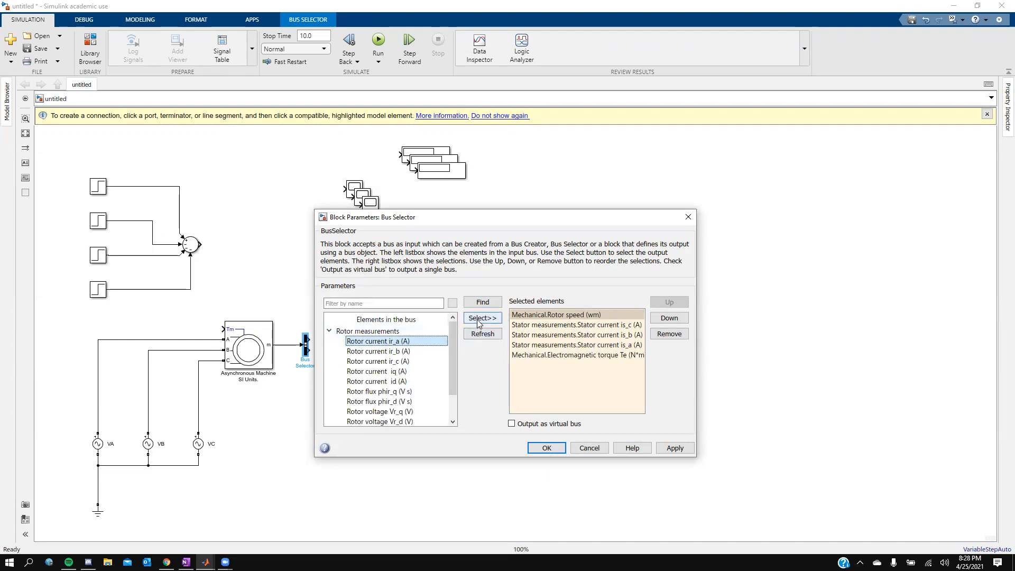
{"action": "left_click", "coordinate": [478, 319]}
{"action": "left_click", "coordinate": [394, 351]}
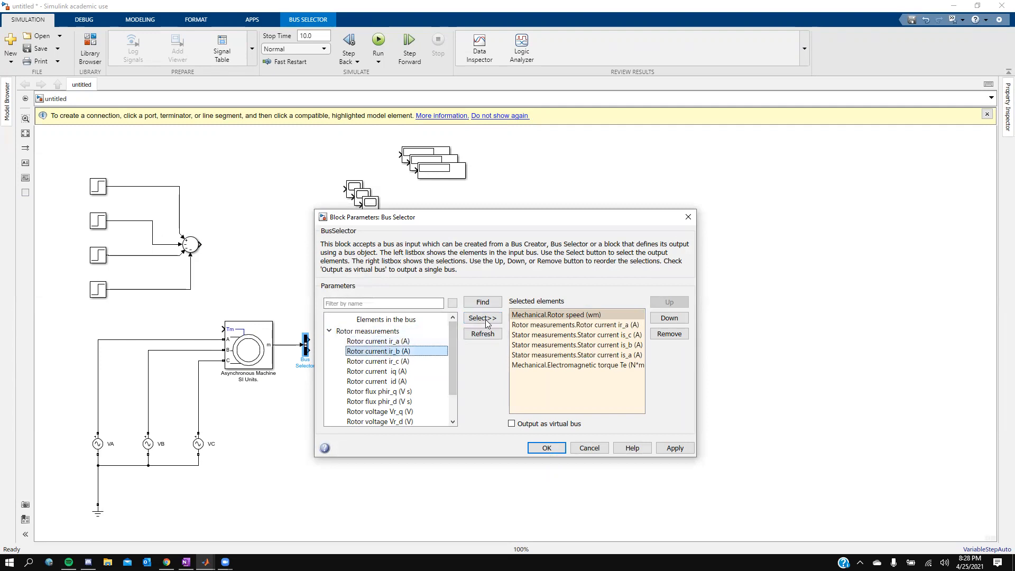
{"action": "left_click", "coordinate": [485, 320]}
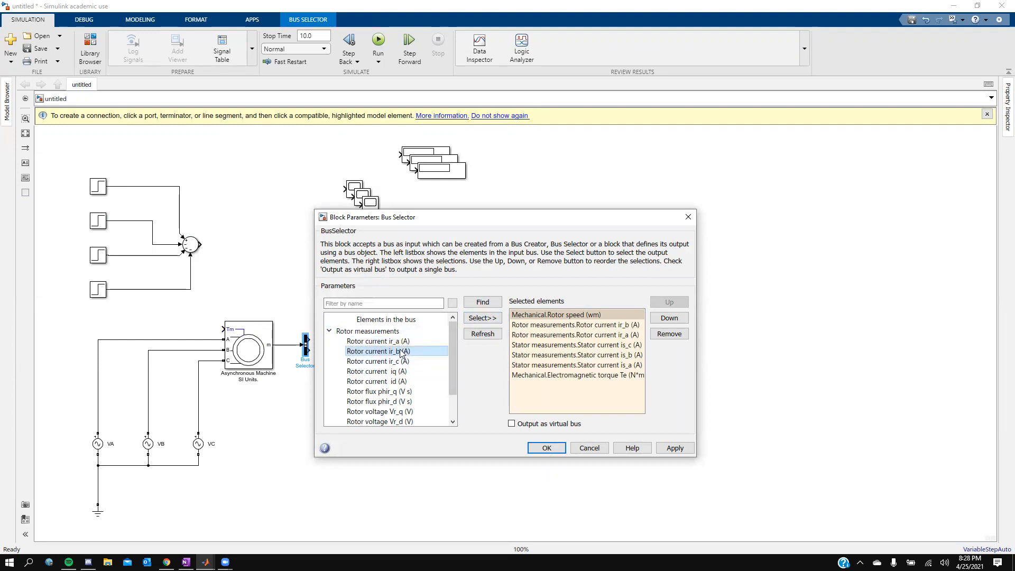
{"action": "left_click", "coordinate": [399, 362]}
{"action": "left_click", "coordinate": [481, 319]}
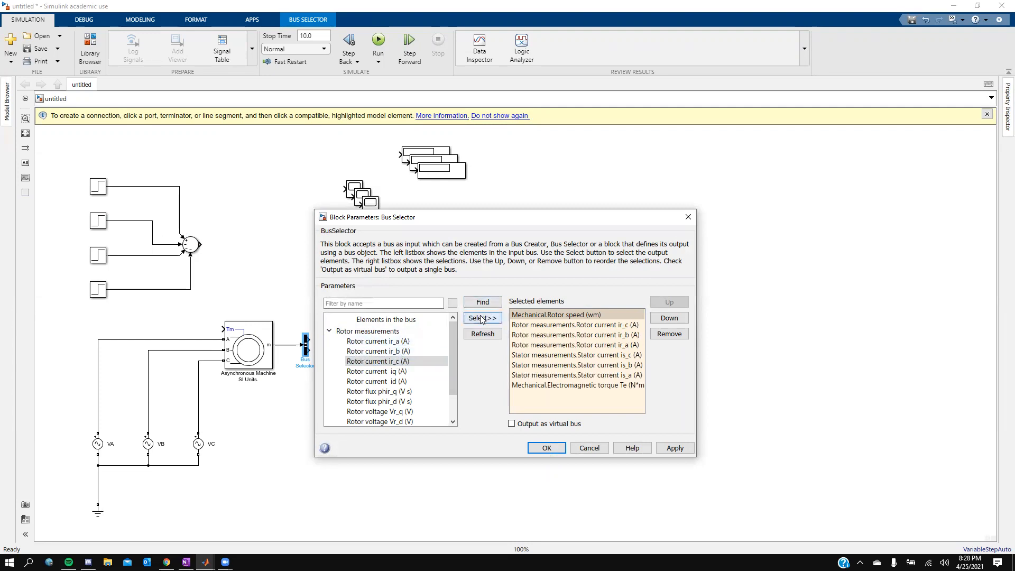
Step: Move Electromagnetic torque Te up to the second position in the Bus Selector's selected elements and apply
{"action": "left_click", "coordinate": [588, 411]}
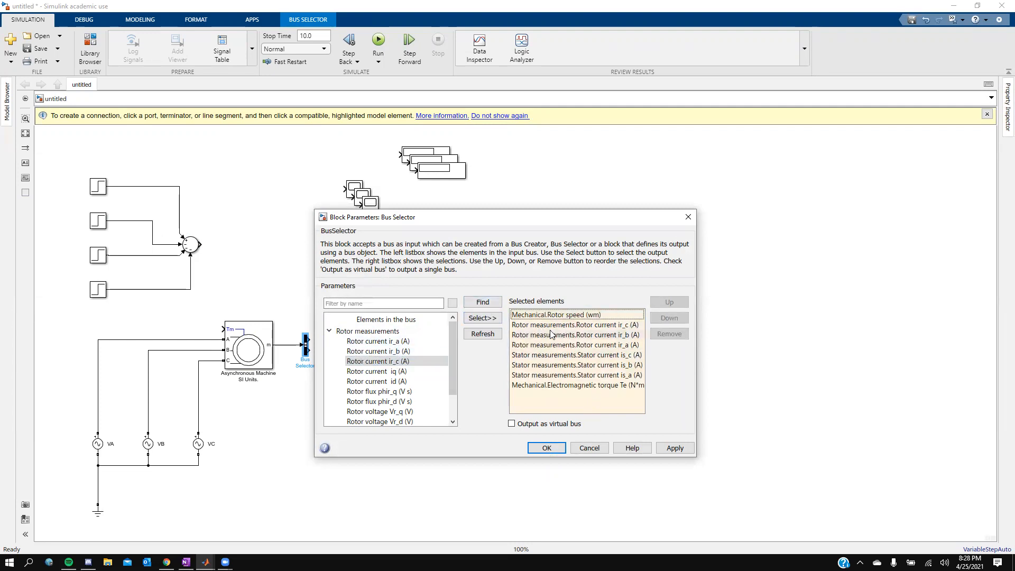
{"action": "left_click", "coordinate": [541, 389]}
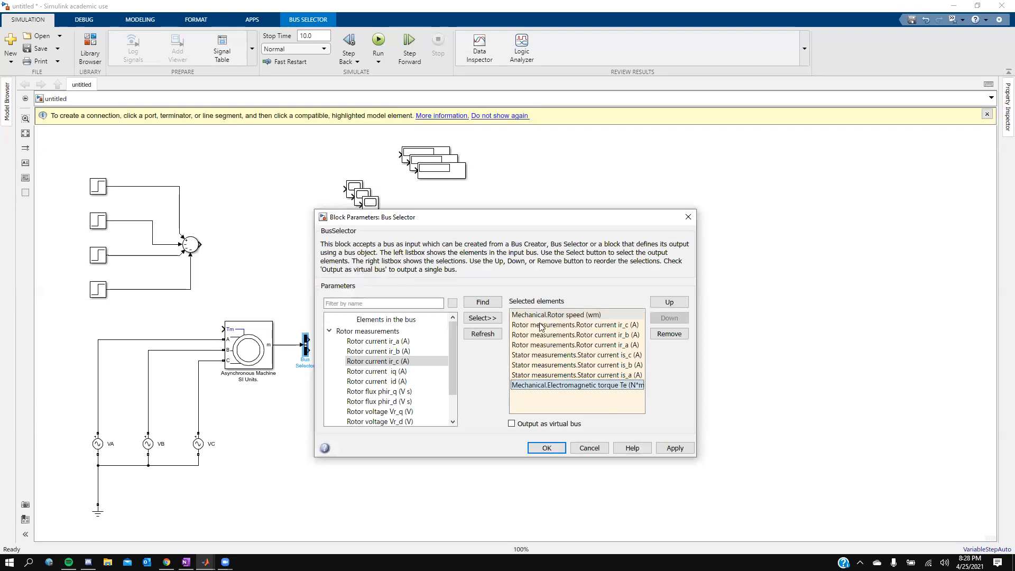
{"action": "left_click", "coordinate": [656, 305]}
{"action": "left_click", "coordinate": [656, 305]}
{"action": "left_click", "coordinate": [656, 305]}
{"action": "left_click", "coordinate": [655, 306]}
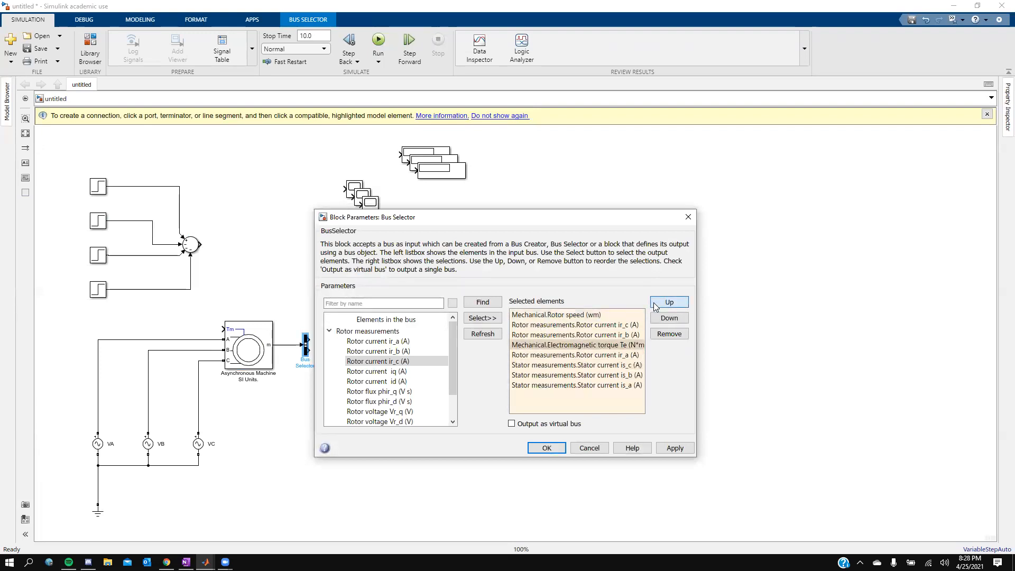
{"action": "left_click", "coordinate": [656, 305]}
{"action": "left_click", "coordinate": [655, 306]}
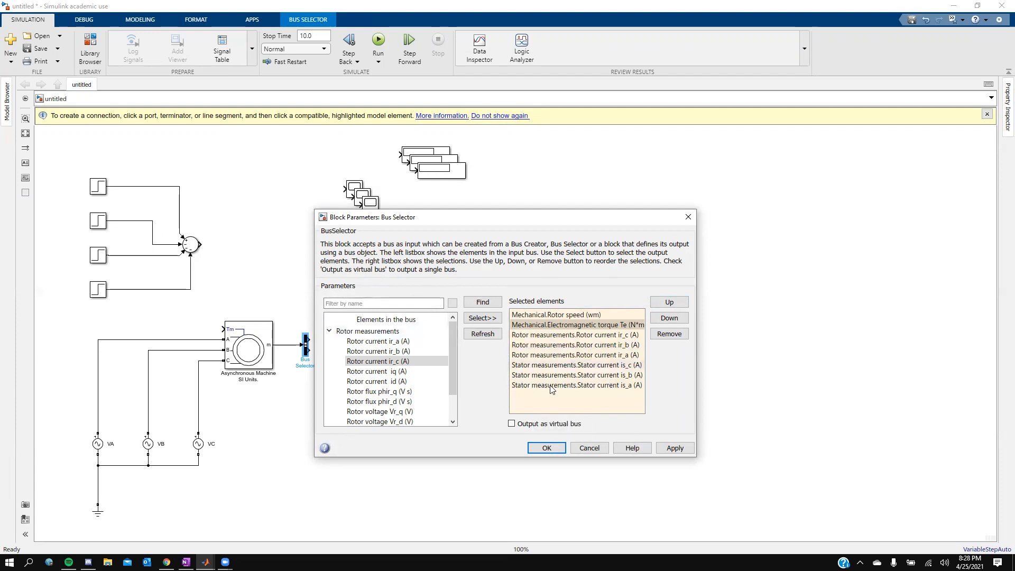
{"action": "left_click", "coordinate": [671, 448]}
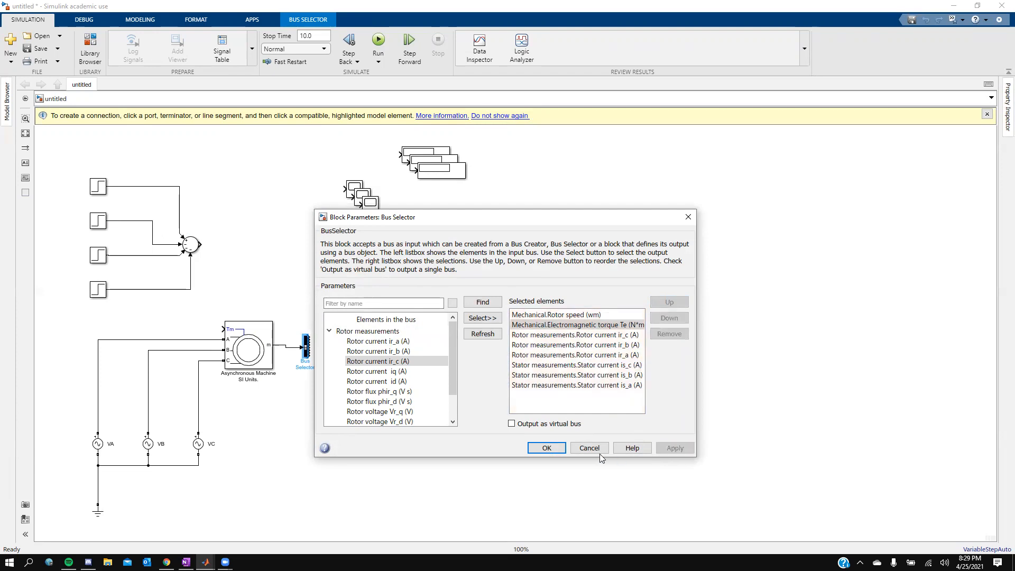
{"action": "left_click", "coordinate": [560, 450]}
Step: Enlarge the Bus Selector block and reposition it beside the Asynchronous Machine's measurement output
{"action": "left_click", "coordinate": [306, 349]}
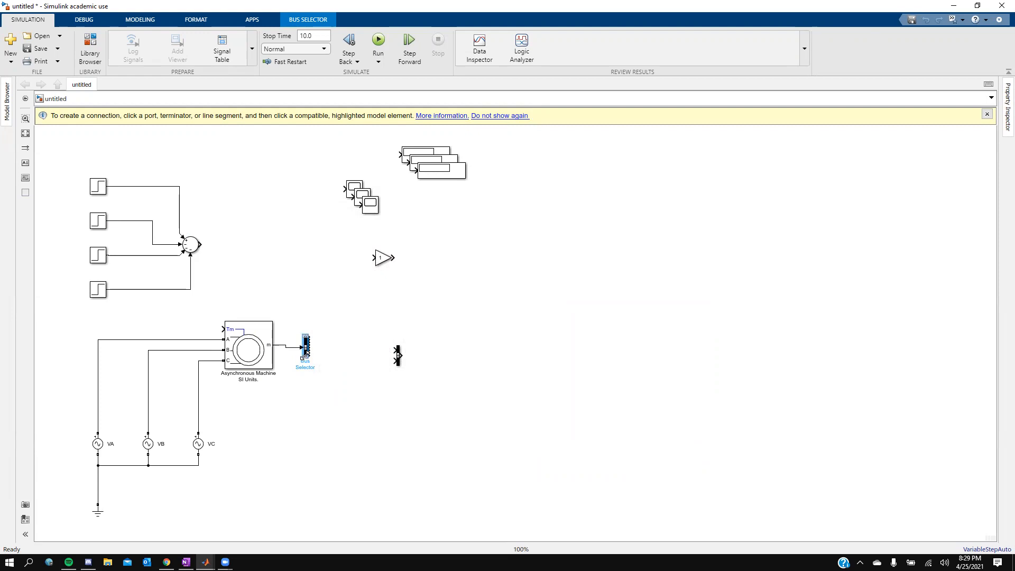
{"action": "left_click_drag", "start_coordinate": [302, 357], "coordinate": [300, 478]}
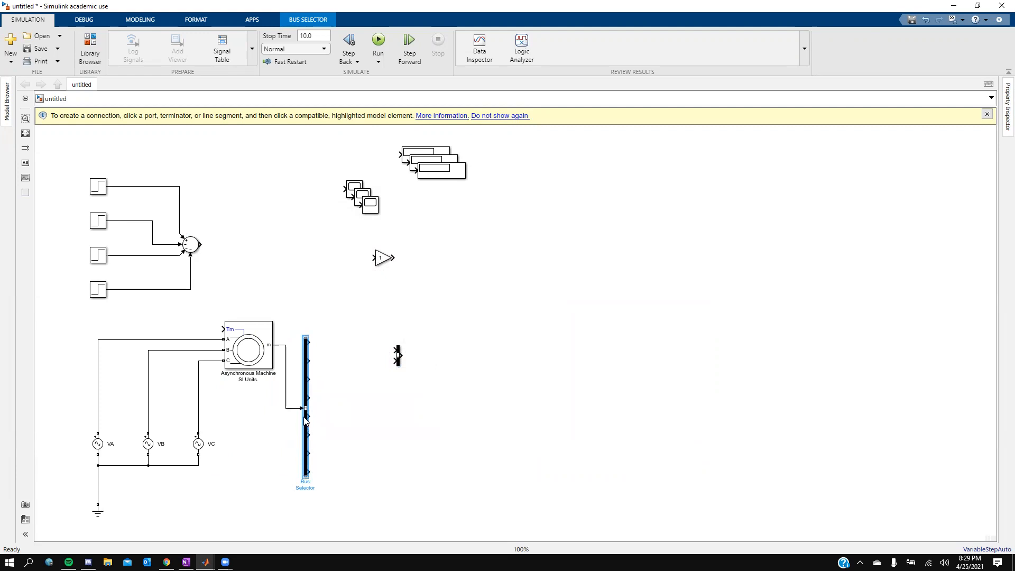
{"action": "left_click", "coordinate": [337, 351]}
{"action": "left_click_drag", "start_coordinate": [311, 358], "coordinate": [312, 296]}
{"action": "left_click", "coordinate": [358, 295]}
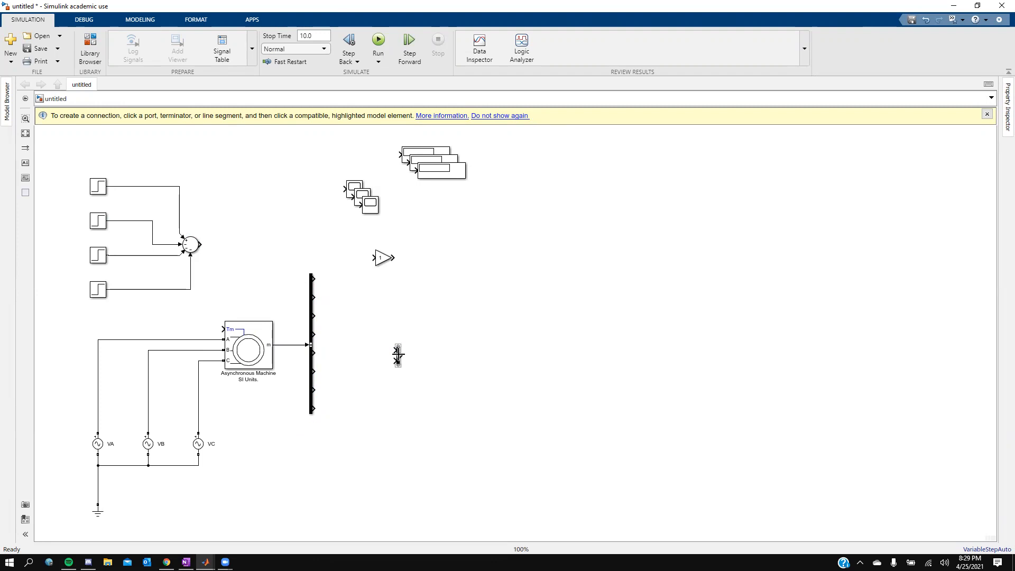
Step: Set the Bus Creator's number of inputs to 3
{"action": "left_click", "coordinate": [398, 356]}
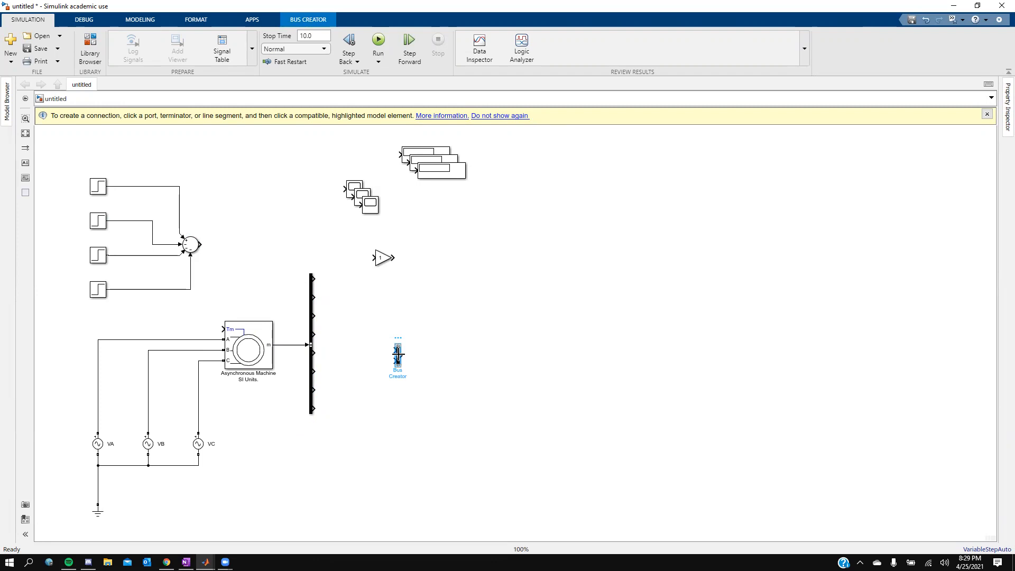
{"action": "double_click", "coordinate": [398, 354]}
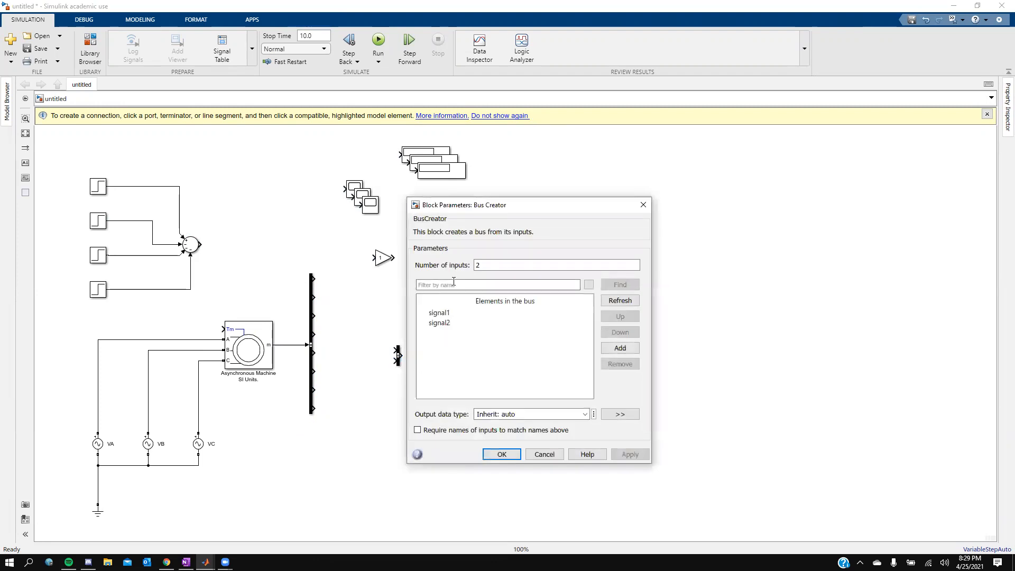
{"action": "double_click", "coordinate": [514, 261]}
{"action": "type", "text": "3"}
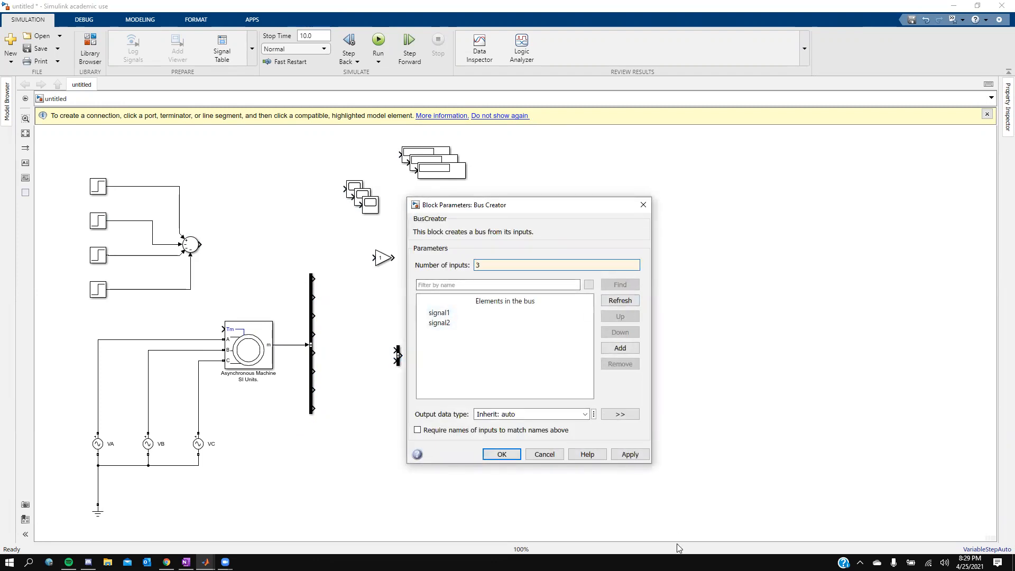
{"action": "left_click", "coordinate": [632, 456]}
{"action": "left_click", "coordinate": [502, 454]}
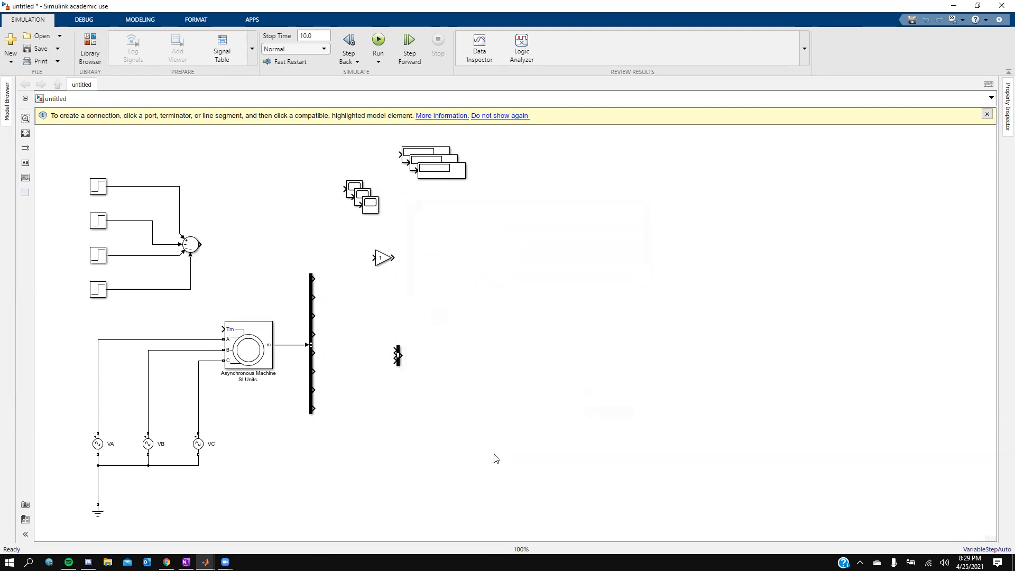
Step: Resize the two Bus Creators and stack them to the right of the Bus Selector
{"action": "left_click", "coordinate": [398, 360]}
{"action": "left_click_drag", "start_coordinate": [394, 369], "coordinate": [400, 309]}
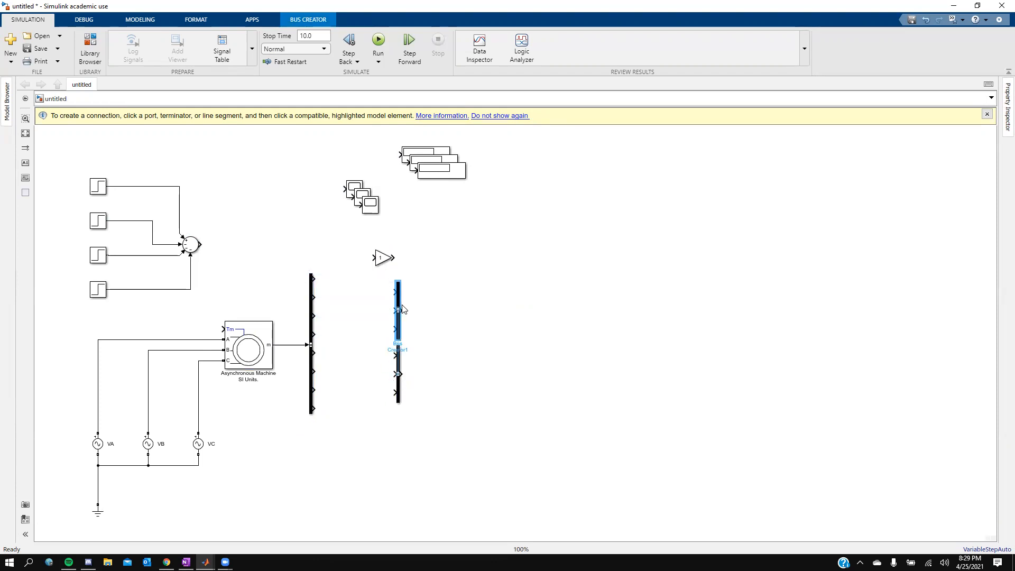
{"action": "left_click_drag", "start_coordinate": [399, 365], "coordinate": [399, 387]}
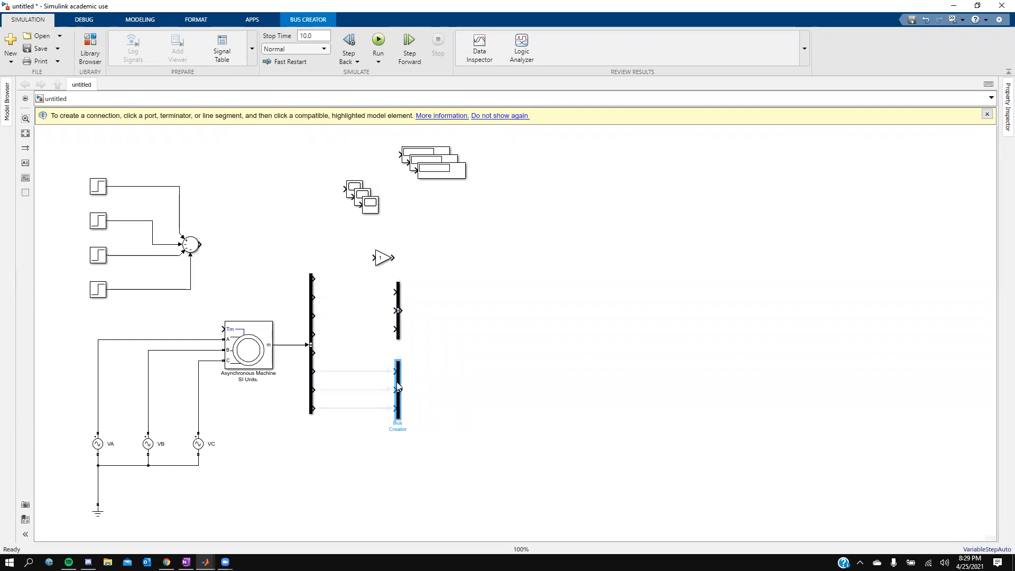
Step: Connect the stator currents is_c, is_b and is_a from the Bus Selector to the lower Bus Creator
{"action": "left_click", "coordinate": [378, 373]}
{"action": "left_click", "coordinate": [376, 390]}
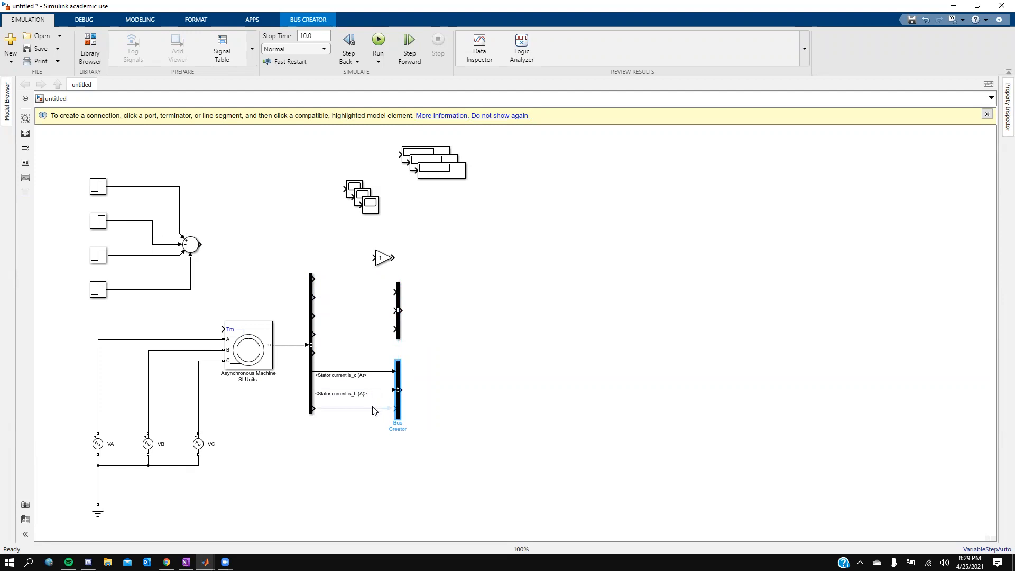
{"action": "left_click", "coordinate": [376, 406]}
Step: Connect the rotor currents ir_c, ir_b and ir_a from the Bus Selector to the upper Bus Creator
{"action": "left_click_drag", "start_coordinate": [399, 311], "coordinate": [313, 334]}
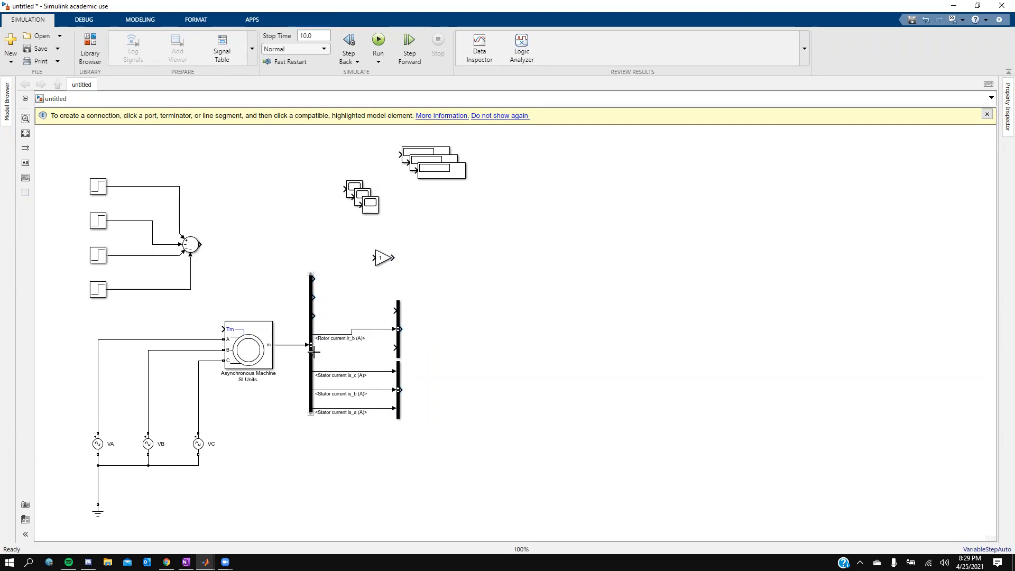
{"action": "left_click_drag", "start_coordinate": [392, 348], "coordinate": [312, 347]}
{"action": "left_click_drag", "start_coordinate": [396, 307], "coordinate": [314, 316]}
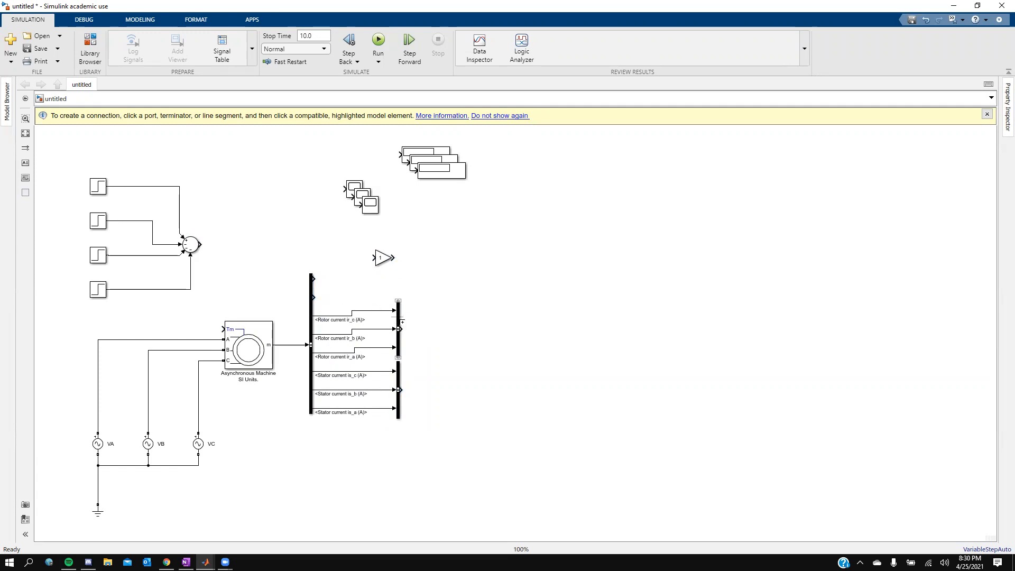
{"action": "left_click_drag", "start_coordinate": [399, 316], "coordinate": [399, 321]}
{"action": "left_click", "coordinate": [426, 306]}
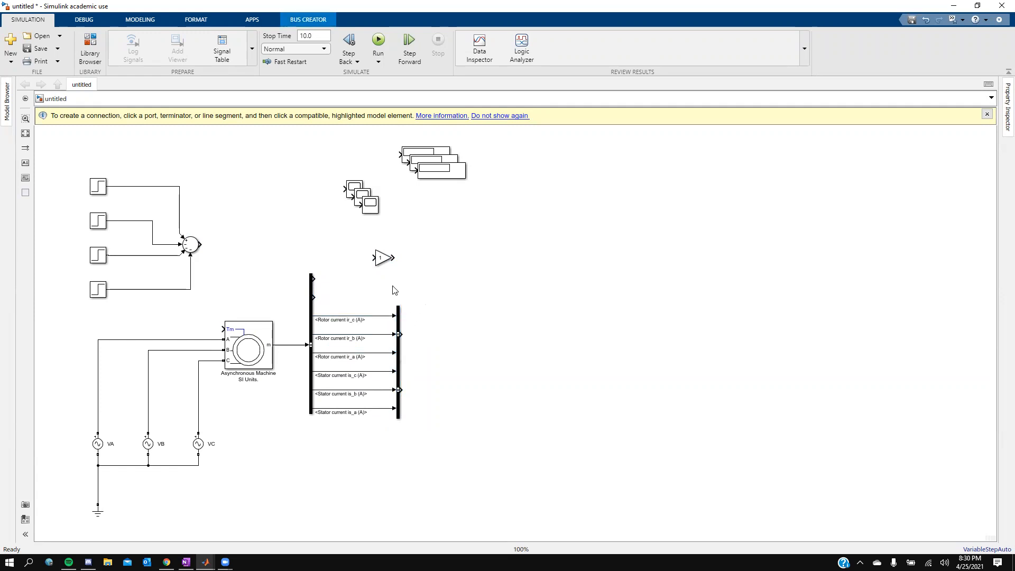
Step: Move the gain block and two Scope blocks out of their stacks to the right of the Bus Creators
{"action": "left_click_drag", "start_coordinate": [383, 253], "coordinate": [409, 260]}
{"action": "left_click_drag", "start_coordinate": [377, 208], "coordinate": [477, 394]}
{"action": "left_click_drag", "start_coordinate": [356, 200], "coordinate": [477, 333]}
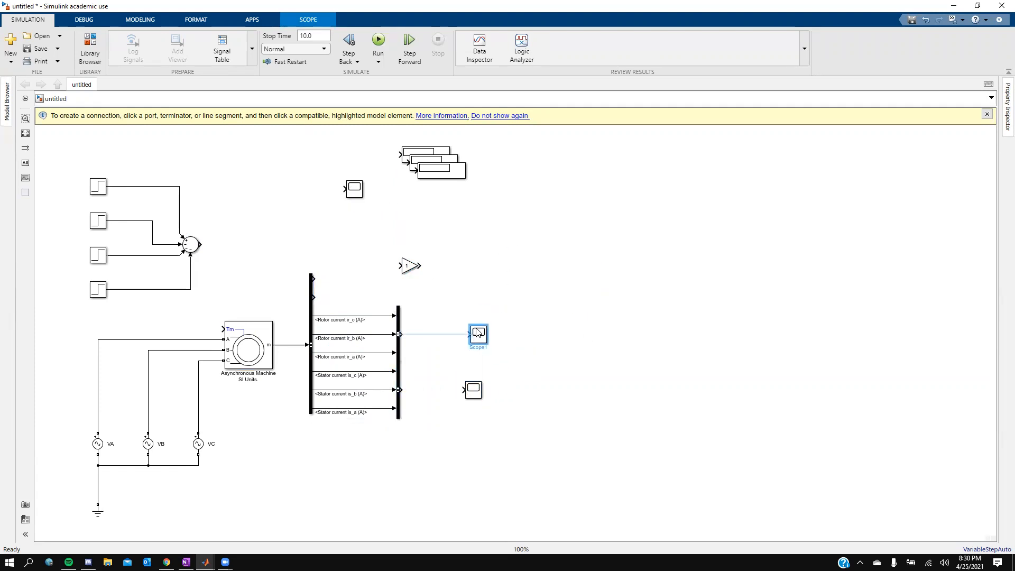
{"action": "left_click", "coordinate": [399, 334]}
{"action": "left_click_drag", "start_coordinate": [479, 333], "coordinate": [495, 271]}
{"action": "left_click", "coordinate": [474, 392]}
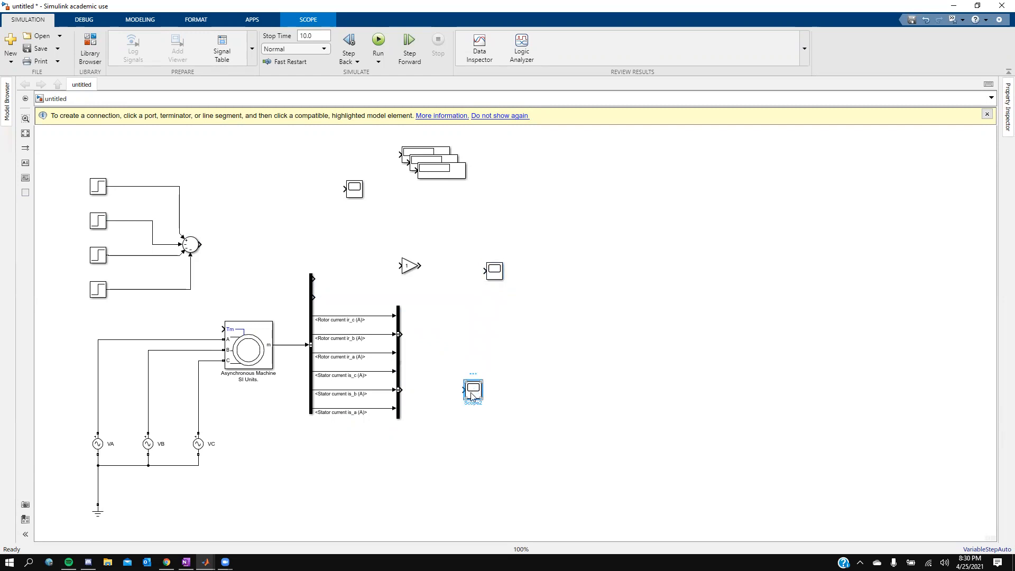
Step: Open Scope2's configuration and set 2 input ports with a two-row display layout
{"action": "double_click", "coordinate": [473, 390]}
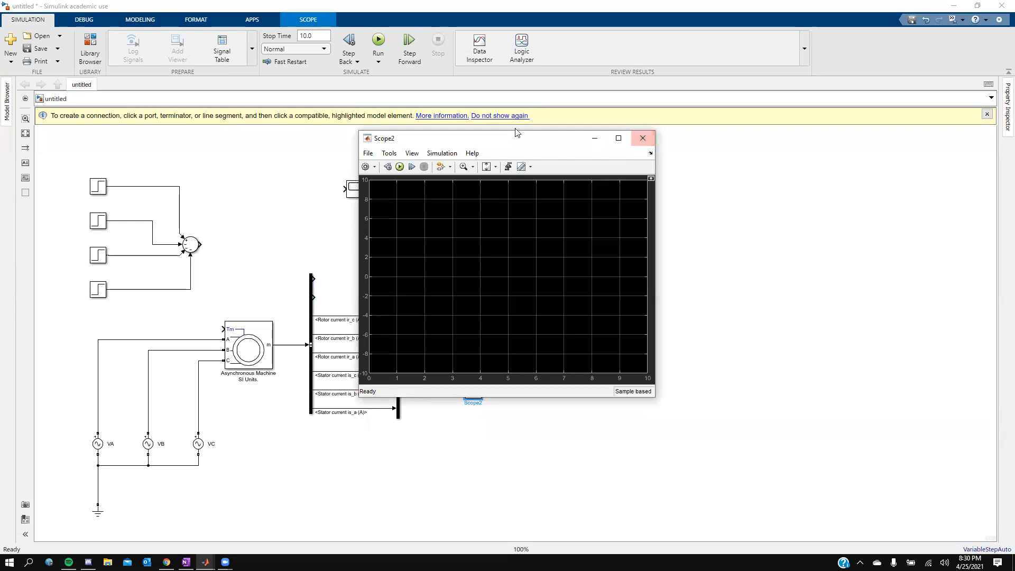
{"action": "left_click", "coordinate": [366, 167]}
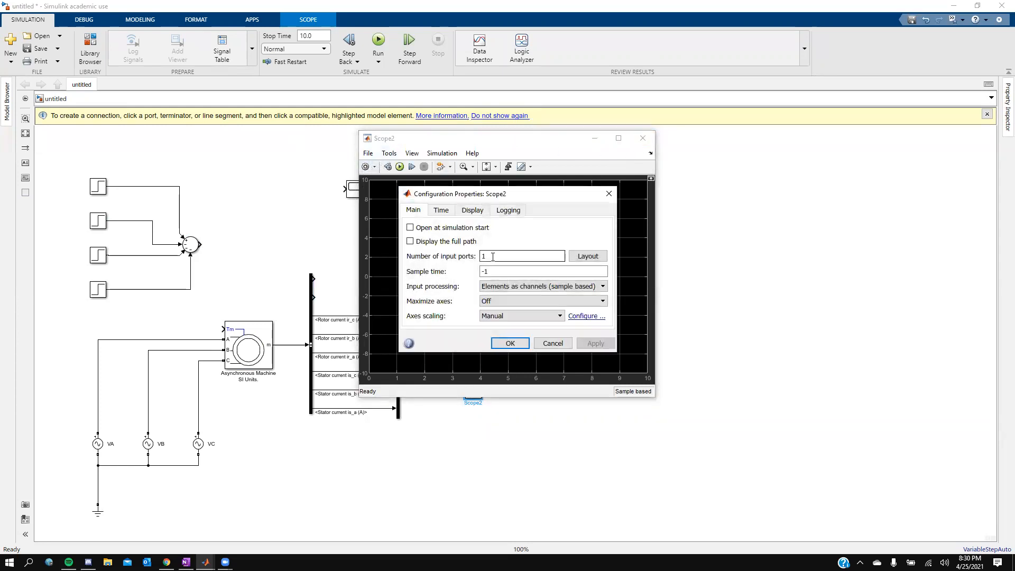
{"action": "type", "text": "2"}
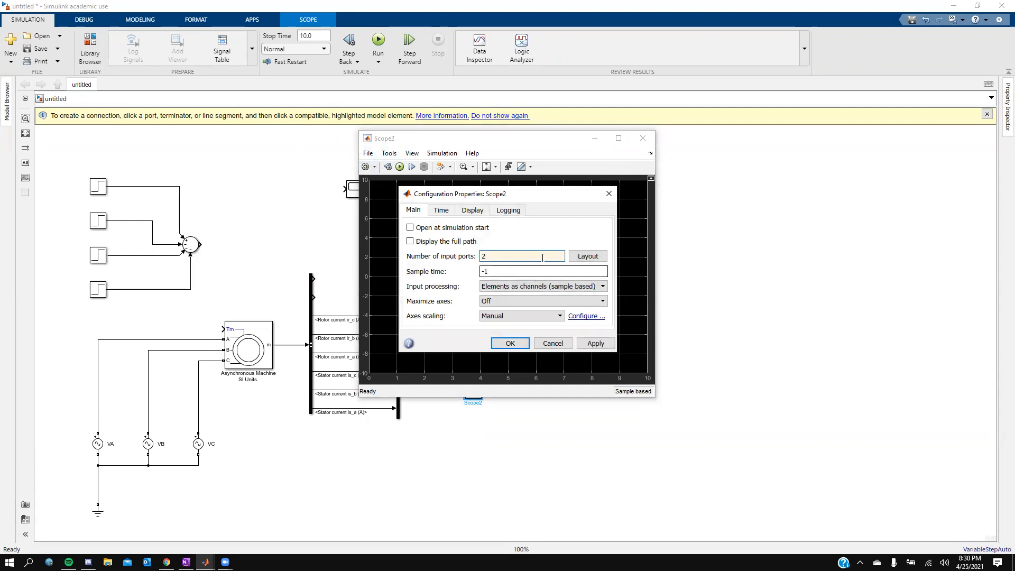
{"action": "left_click", "coordinate": [595, 258]}
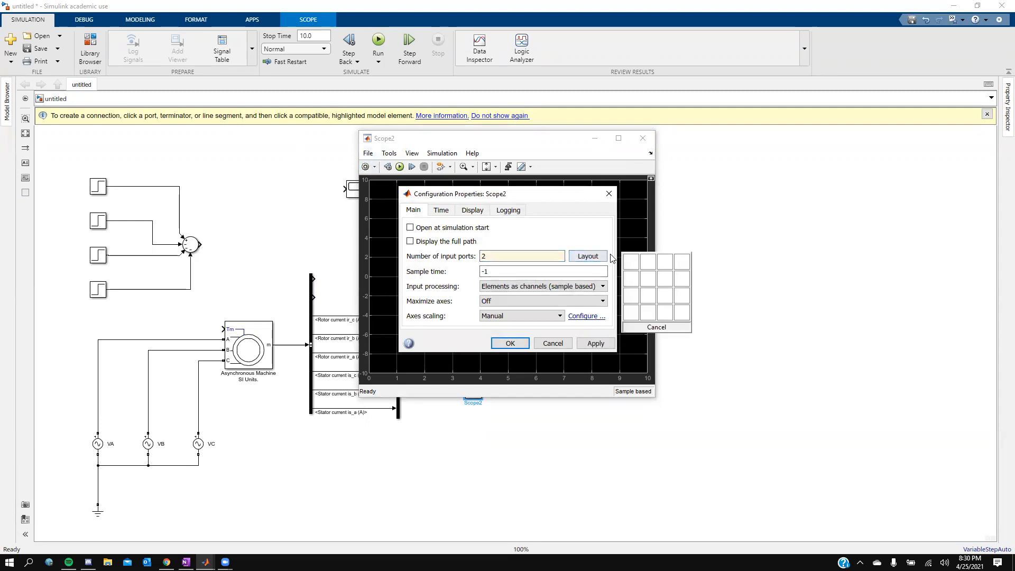
{"action": "left_click", "coordinate": [631, 278]}
{"action": "left_click", "coordinate": [580, 345]}
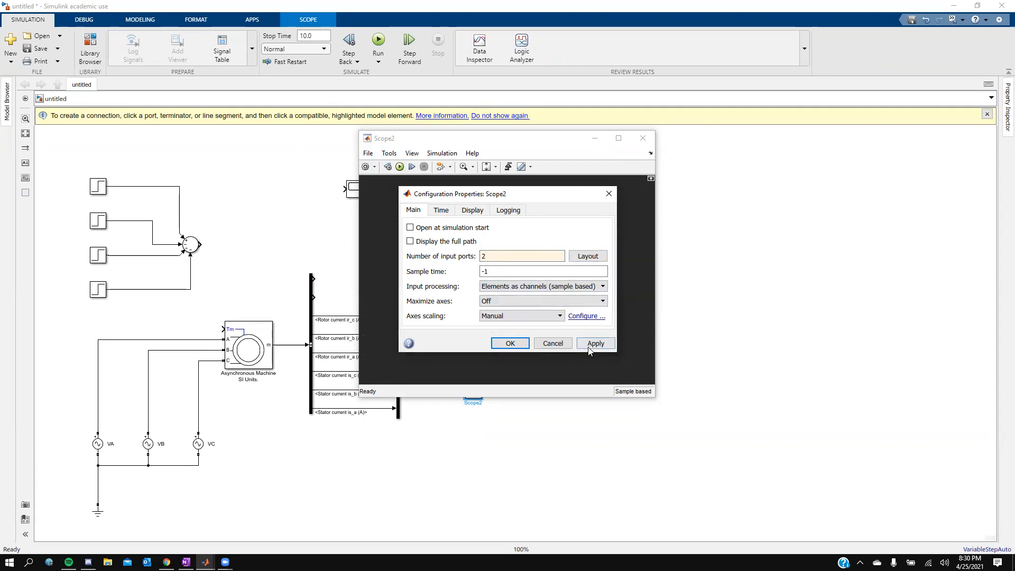
Step: Set the scope's time-axis labels to All
{"action": "left_click", "coordinate": [440, 211]}
{"action": "left_click", "coordinate": [500, 290]}
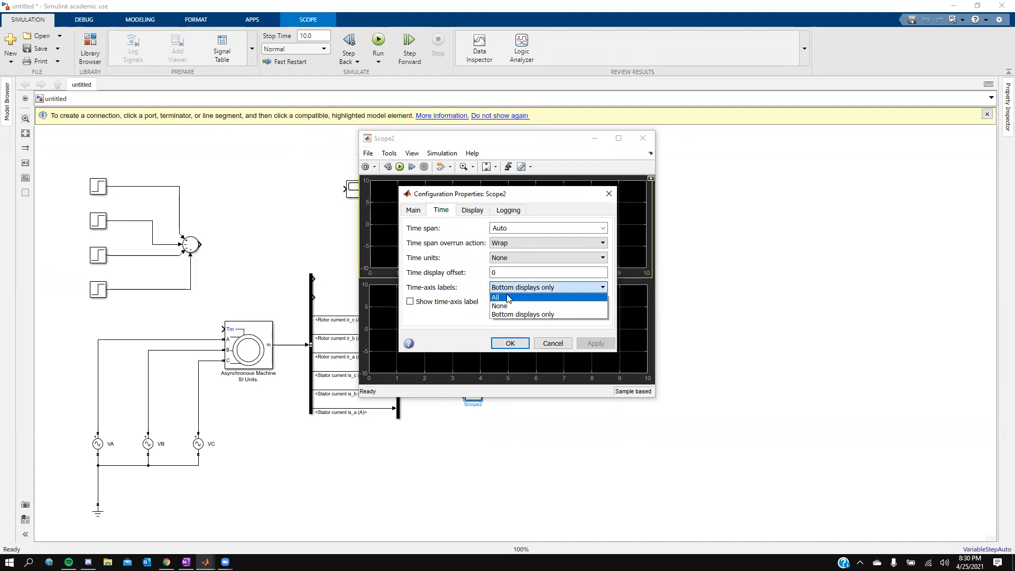
{"action": "left_click", "coordinate": [507, 298]}
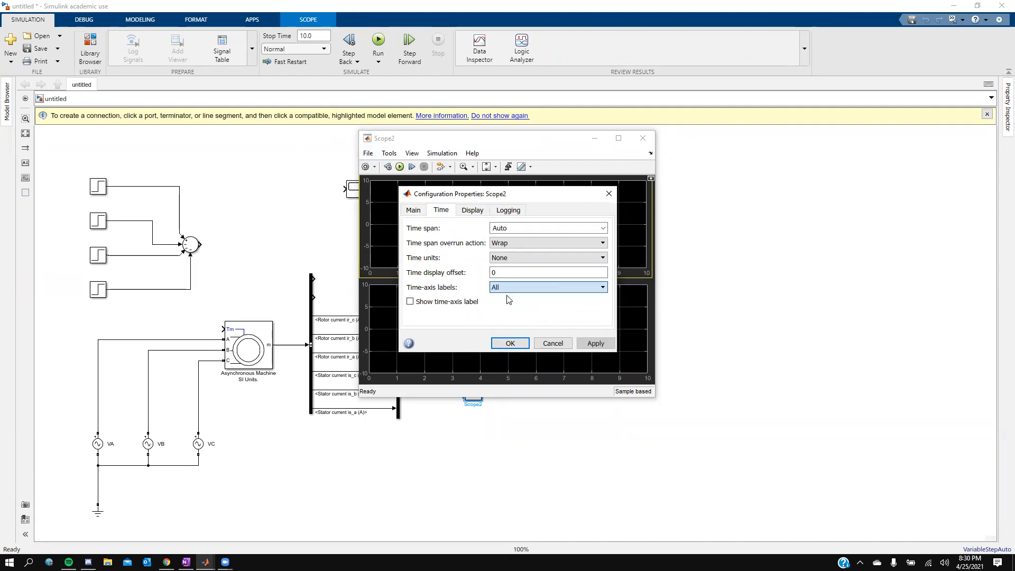
{"action": "left_click", "coordinate": [468, 213]}
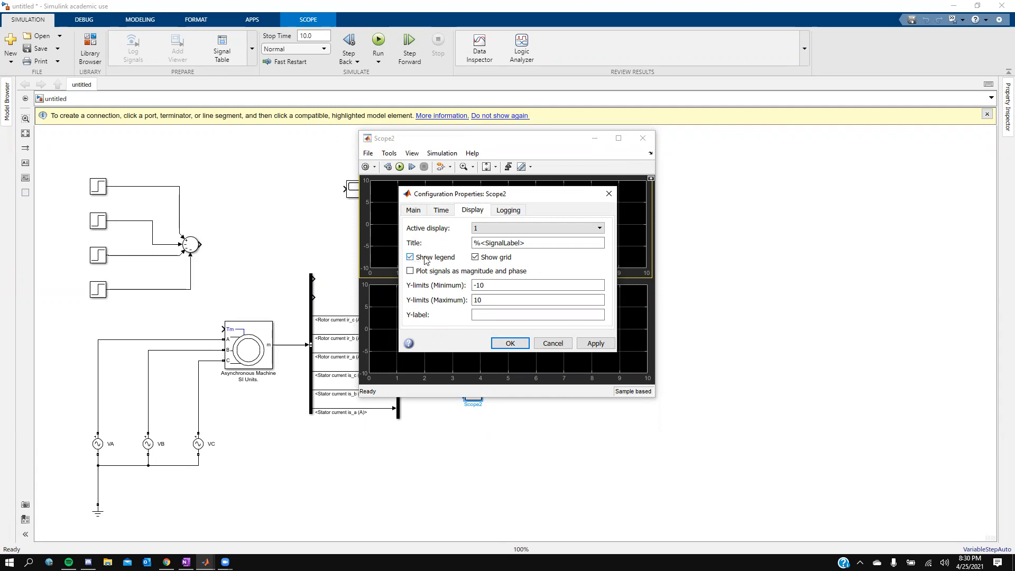
{"action": "left_click", "coordinate": [446, 209]}
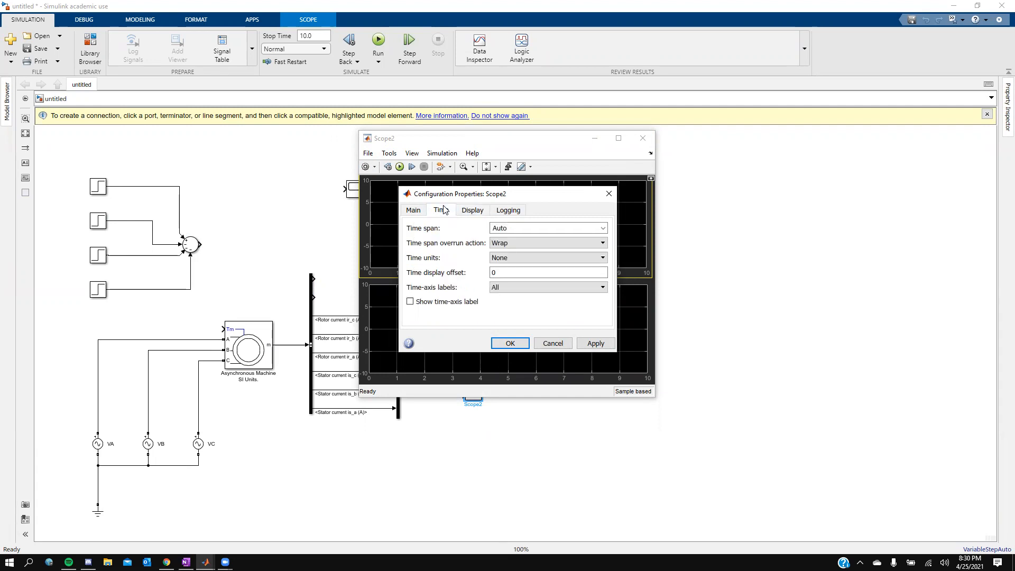
{"action": "left_click", "coordinate": [502, 211]}
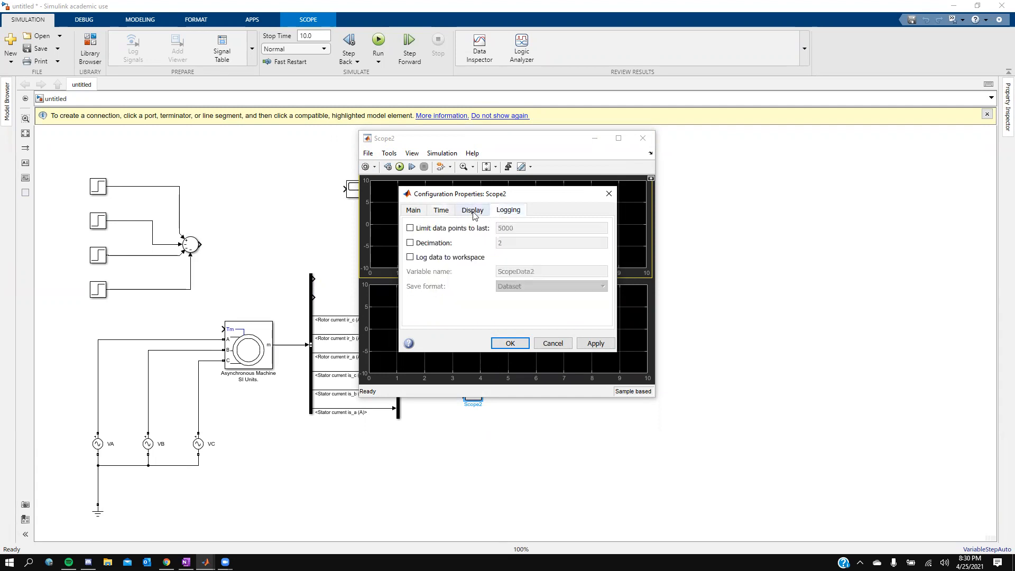
{"action": "left_click", "coordinate": [414, 210]}
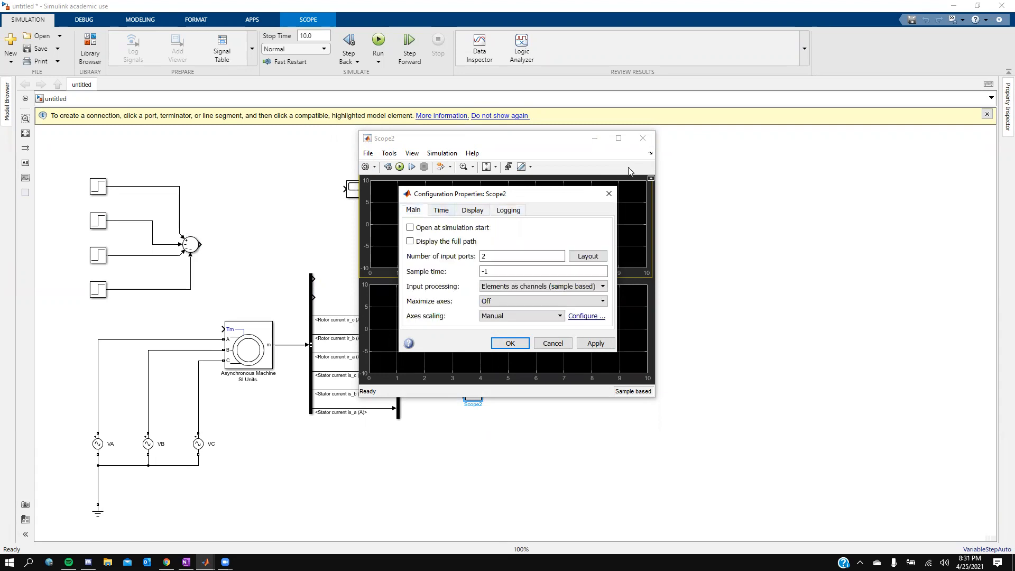
{"action": "left_click", "coordinate": [799, 94]}
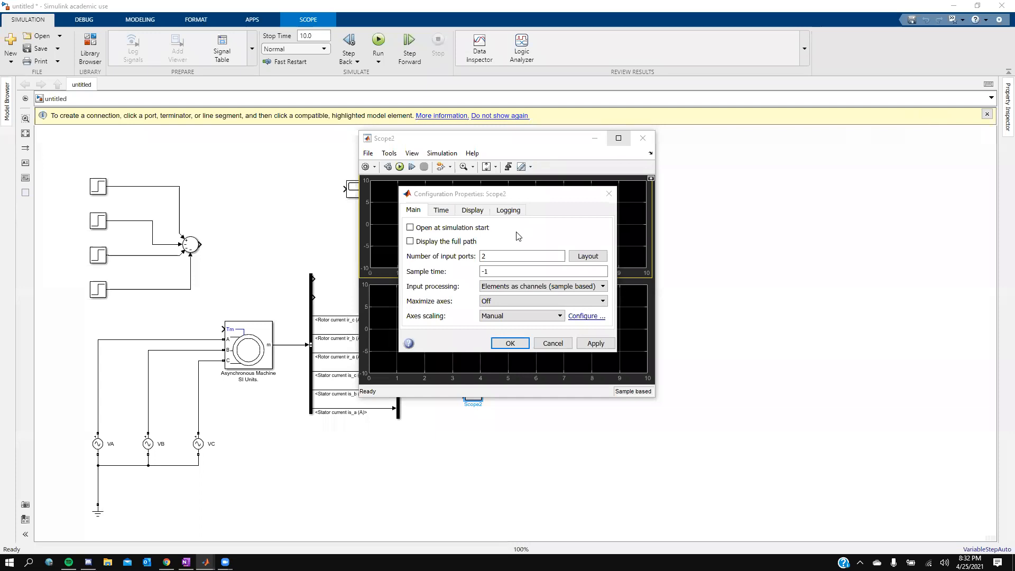
Step: Reselect the two-row display layout for Scope2 and confirm the configuration
{"action": "left_click", "coordinate": [495, 258]}
{"action": "left_click", "coordinate": [584, 259]}
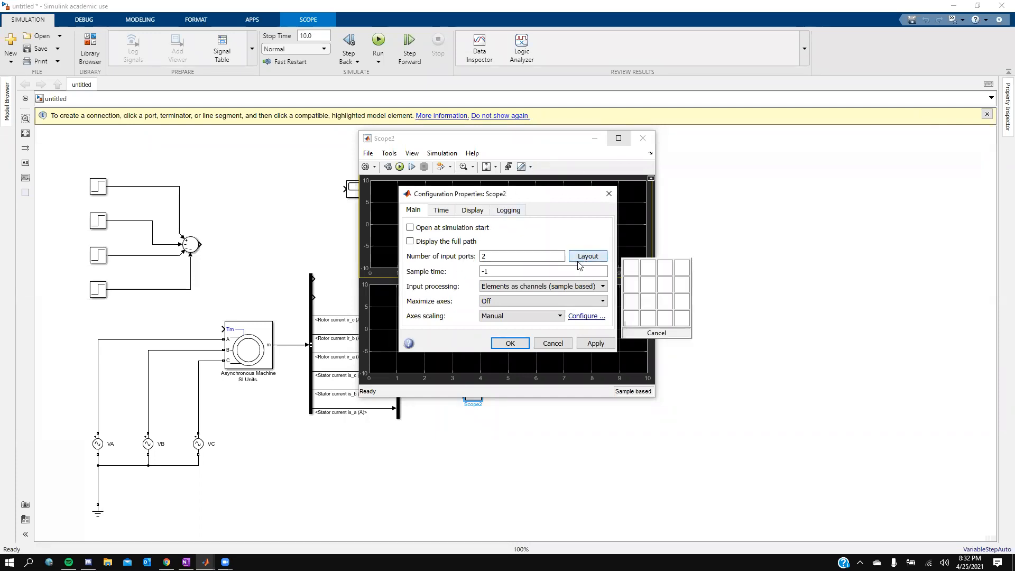
{"action": "left_click", "coordinate": [630, 286]}
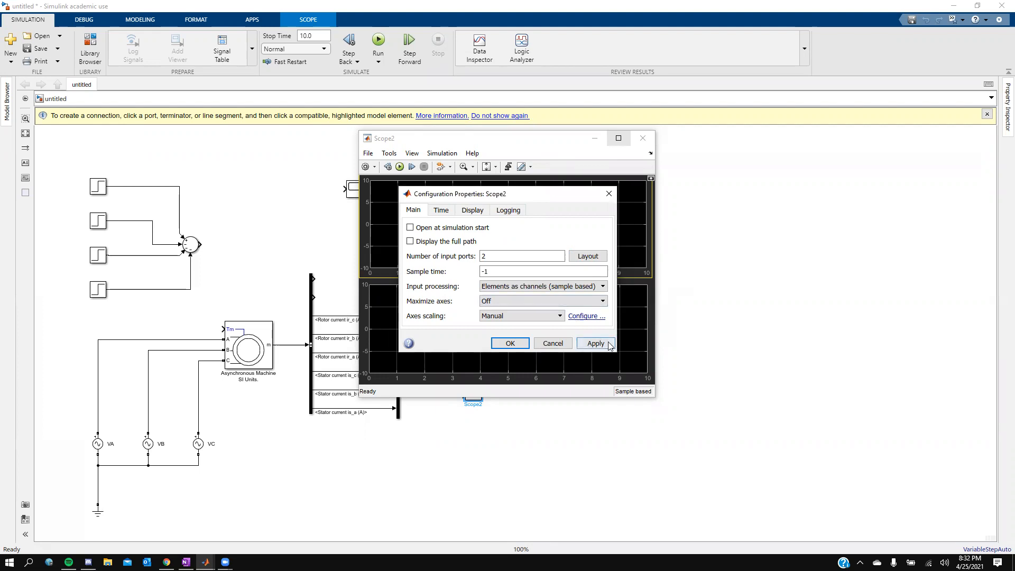
{"action": "left_click", "coordinate": [511, 344]}
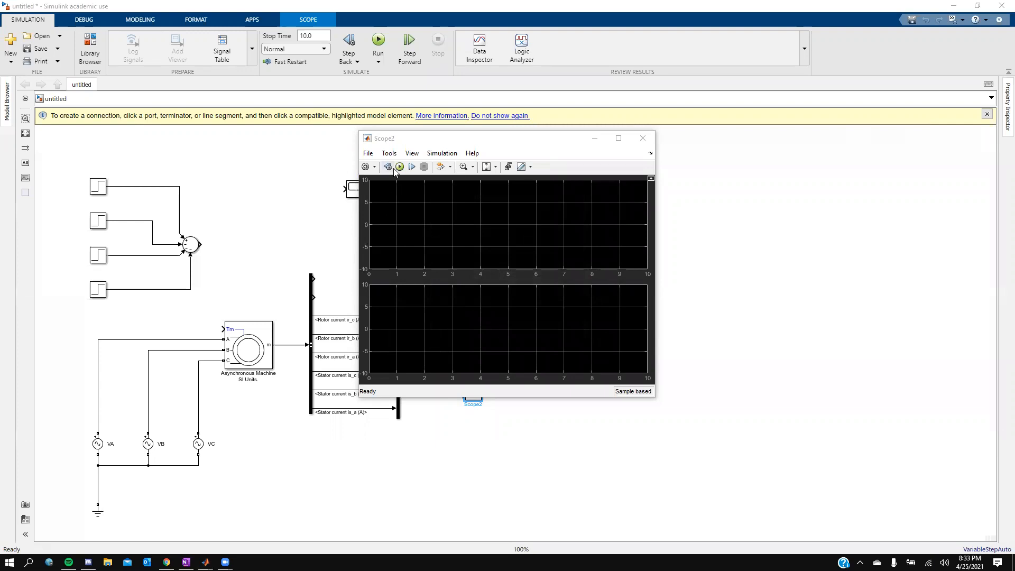
Step: Close Scope2 and connect the two Bus Creator outputs to Scope2's two inputs
{"action": "left_click", "coordinate": [644, 139]}
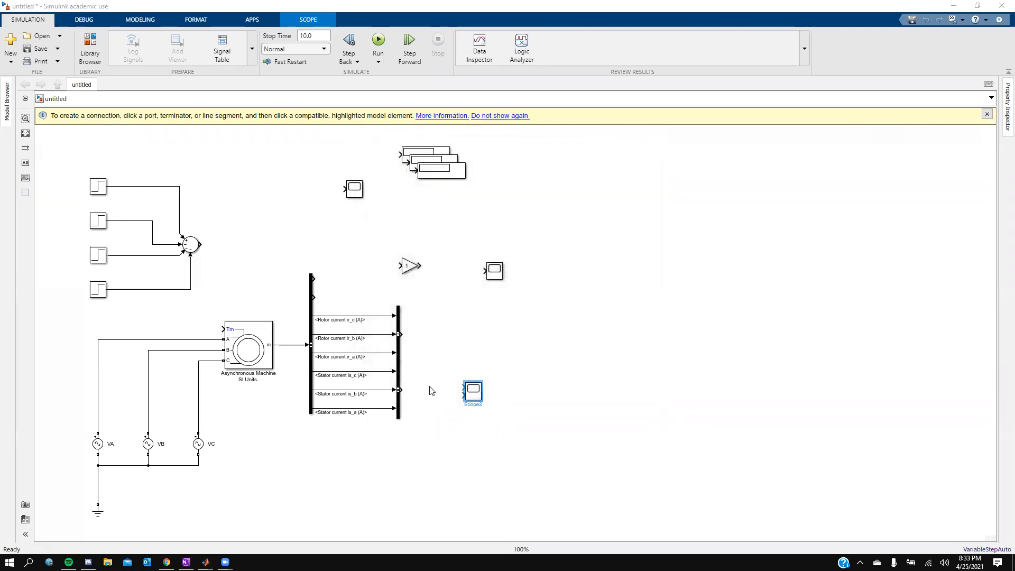
{"action": "mouse_move", "coordinate": [400, 390]}
{"action": "left_mouse_down"}
{"action": "mouse_move", "coordinate": [447, 397]}
{"action": "mouse_move", "coordinate": [472, 387]}
{"action": "left_mouse_up"}
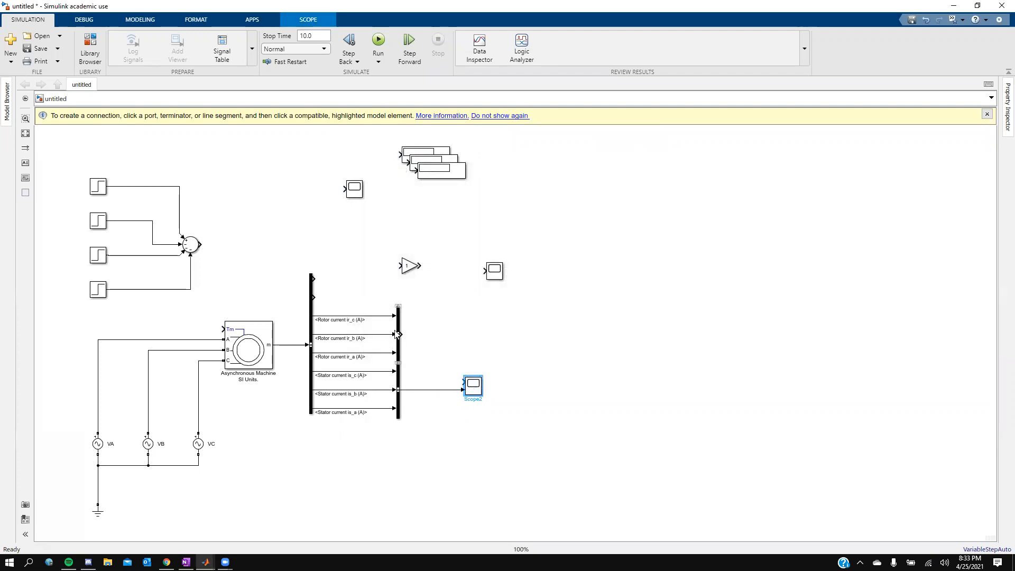
{"action": "left_click_drag", "start_coordinate": [402, 332], "coordinate": [464, 382]}
{"action": "left_click", "coordinate": [475, 387]}
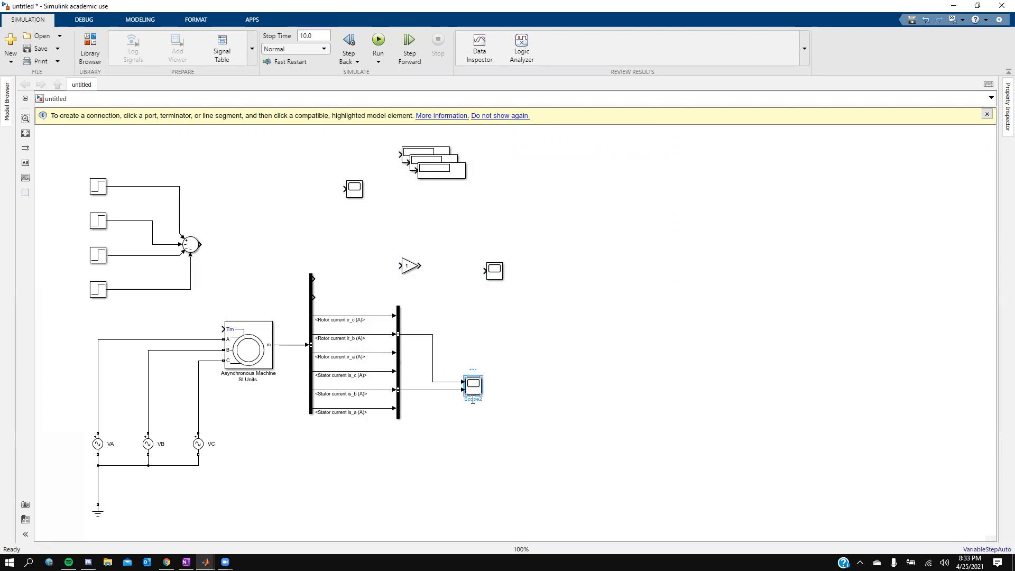
Step: Rename Scope2 as "Roto & Stator Currents"
{"action": "double_click", "coordinate": [472, 399]}
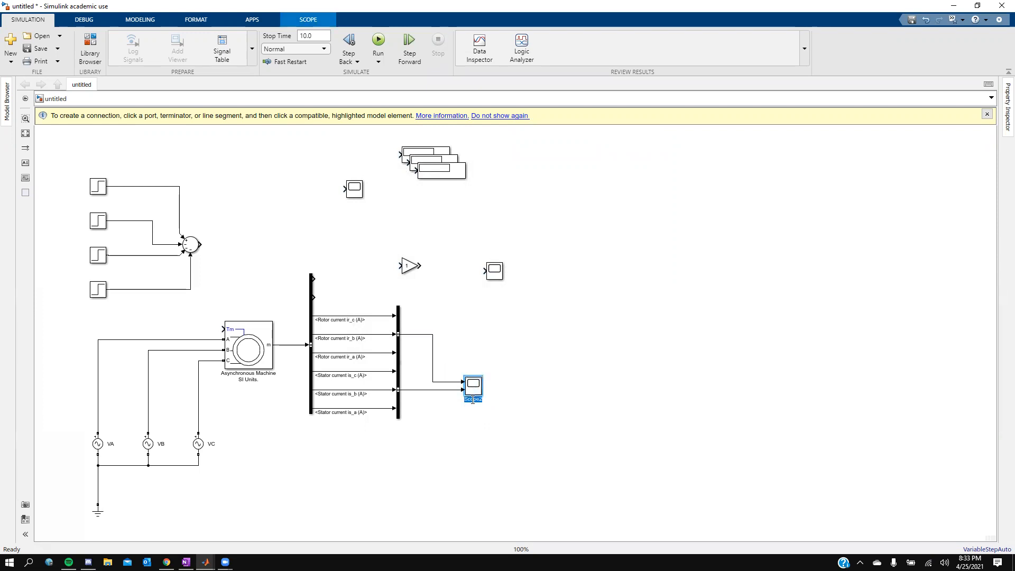
{"action": "type", "text": "F"}
{"action": "type", "text": "urrents"}
{"action": "left_click", "coordinate": [537, 404]}
Step: Set the Gain block's gain to 60/(2*pi) and apply it
{"action": "left_click", "coordinate": [416, 267]}
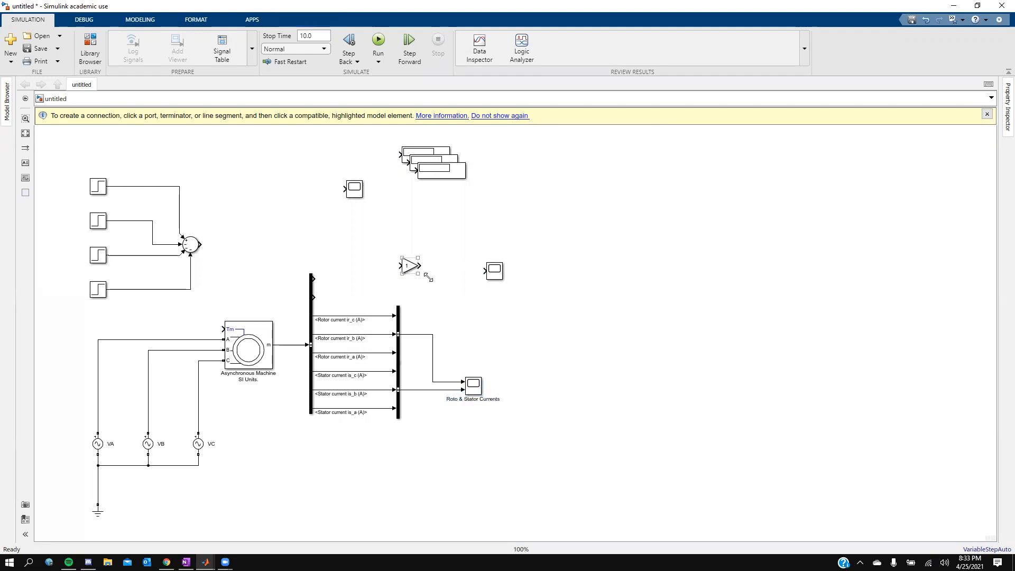
{"action": "left_click", "coordinate": [447, 268]}
{"action": "left_click", "coordinate": [406, 269]}
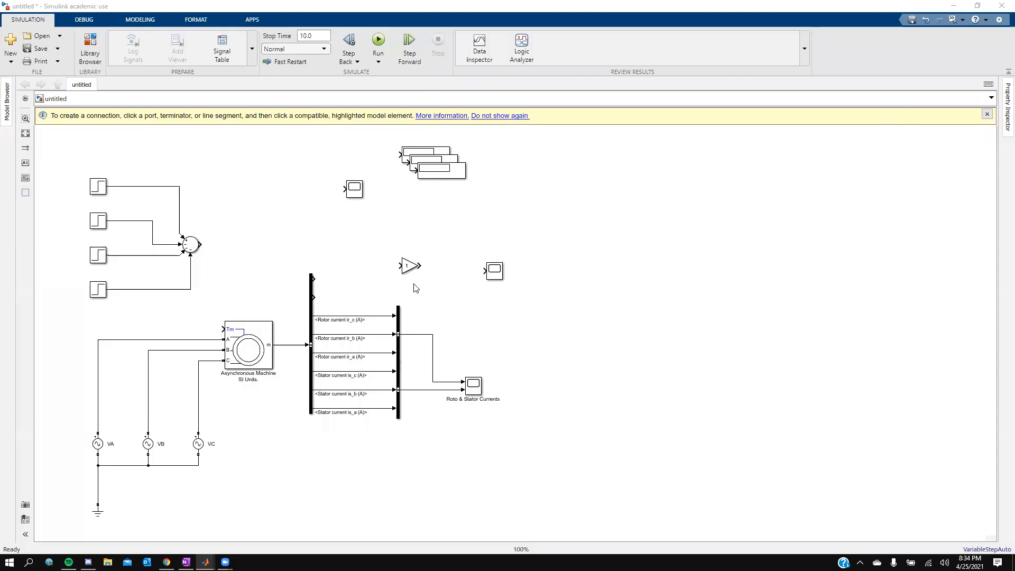
{"action": "double_click", "coordinate": [409, 265]}
{"action": "type", "text": "60/"}
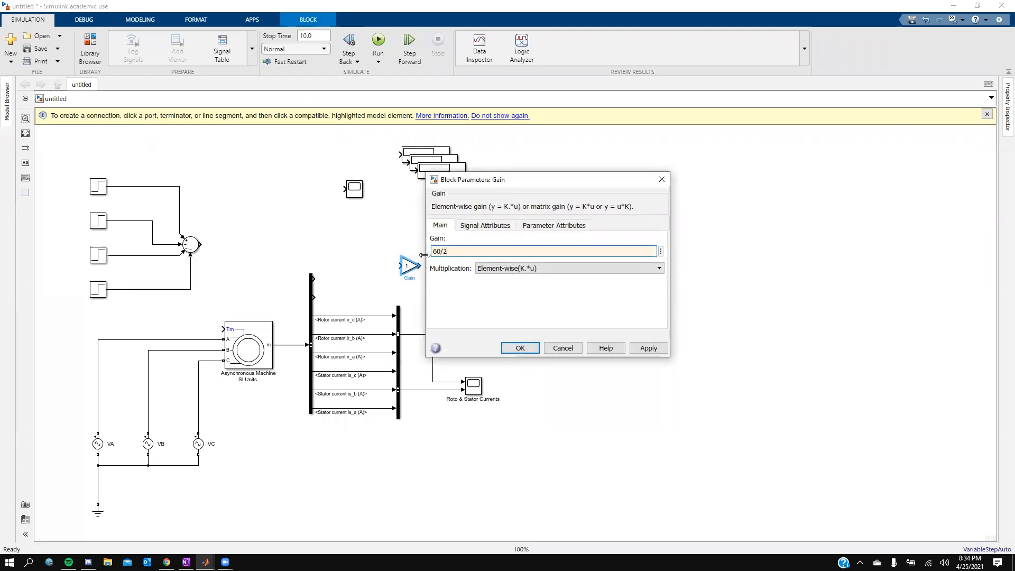
{"action": "type", "text": "(2*pi)"}
{"action": "left_click", "coordinate": [644, 349]}
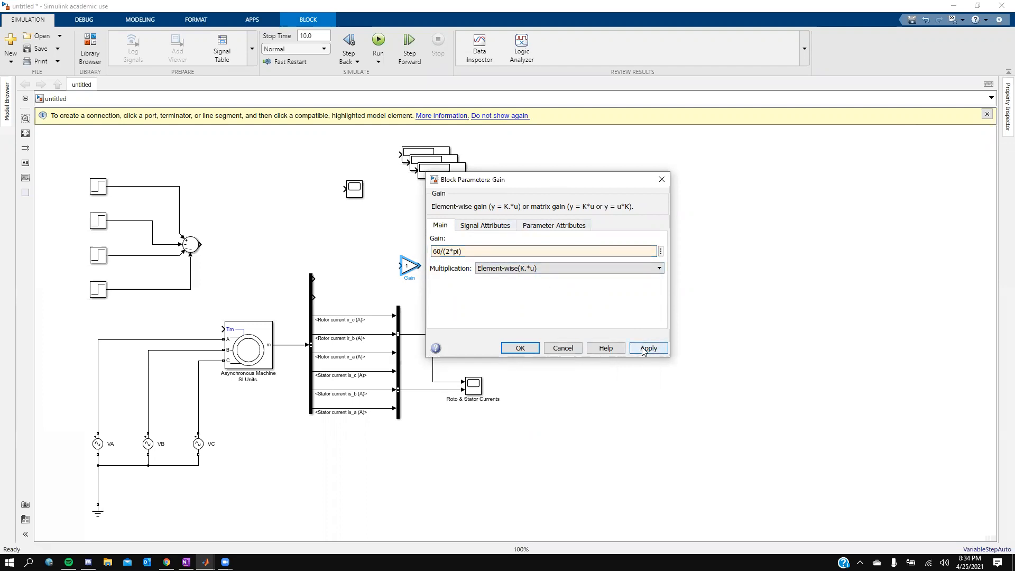
{"action": "left_click", "coordinate": [518, 348]}
Step: Connect the gain output to Scope1's input
{"action": "left_click", "coordinate": [418, 265]}
{"action": "left_click_drag", "start_coordinate": [422, 264], "coordinate": [485, 270]}
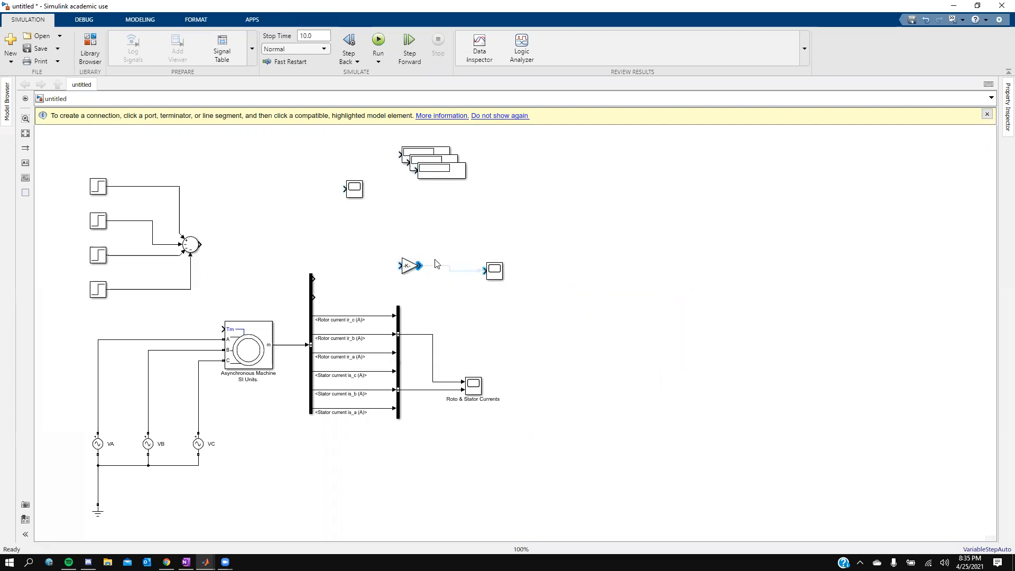
{"action": "left_click", "coordinate": [492, 274]}
Step: Open Scope1's configuration and set 2 input ports with a two-row display layout, applying the change
{"action": "double_click", "coordinate": [492, 273]}
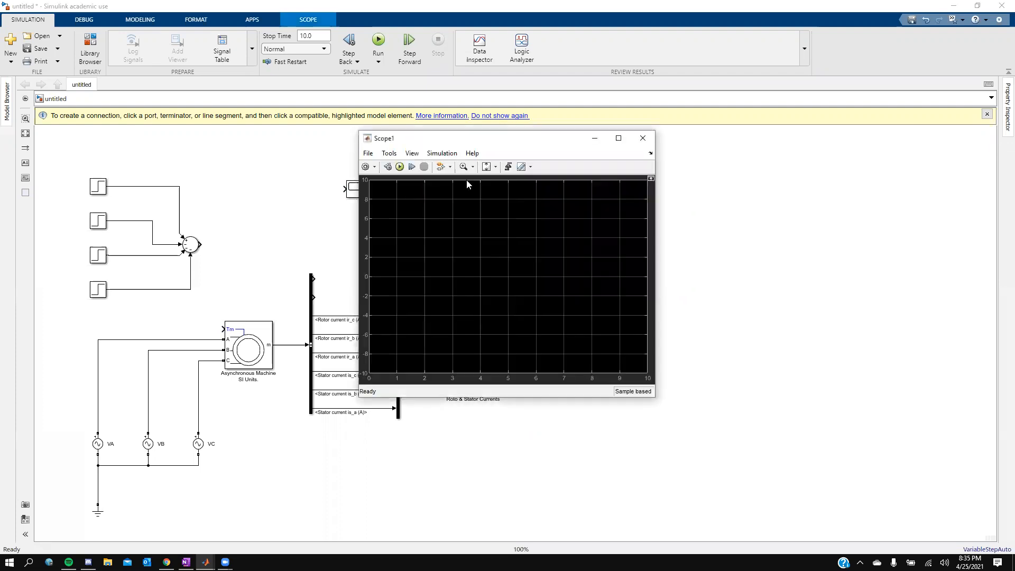
{"action": "left_click", "coordinate": [364, 166]}
{"action": "double_click", "coordinate": [492, 255]}
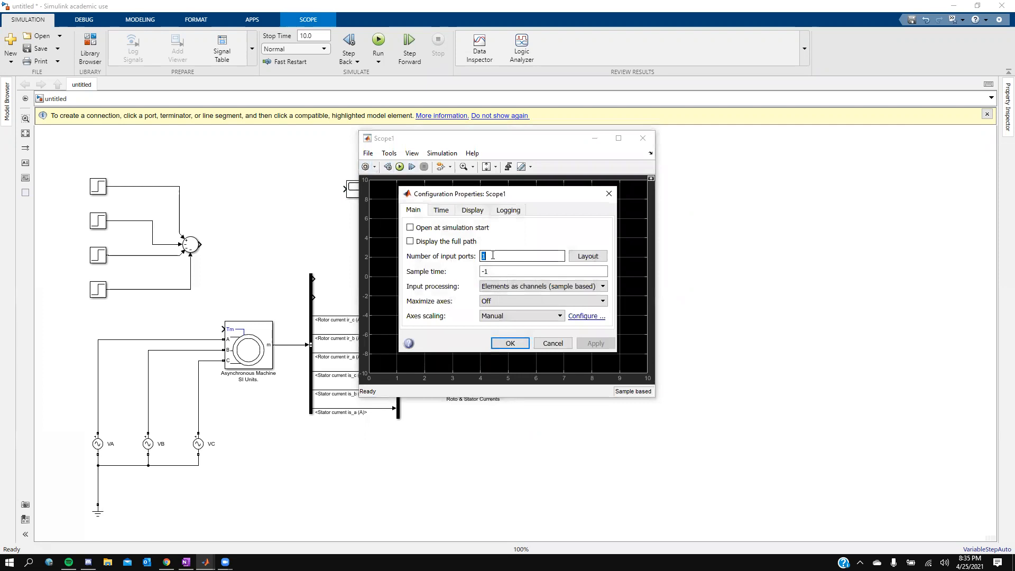
{"action": "type", "text": "2"}
{"action": "left_click", "coordinate": [588, 256]}
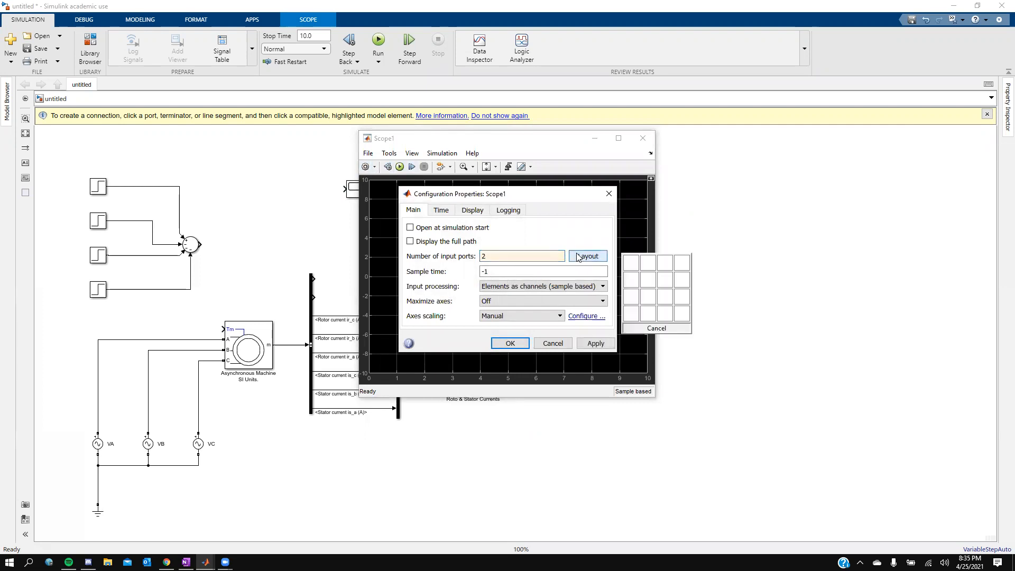
{"action": "left_click", "coordinate": [629, 281]}
{"action": "left_click", "coordinate": [582, 343]}
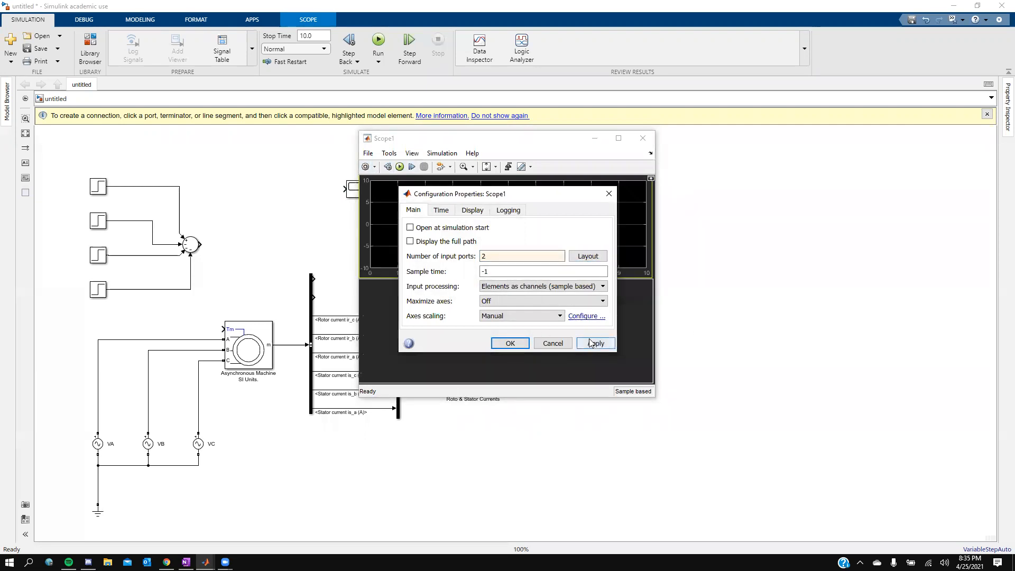
Step: Set Scope1's time-axis labels to All, confirm, and reopen the scope to check its two displays
{"action": "left_click", "coordinate": [469, 211]}
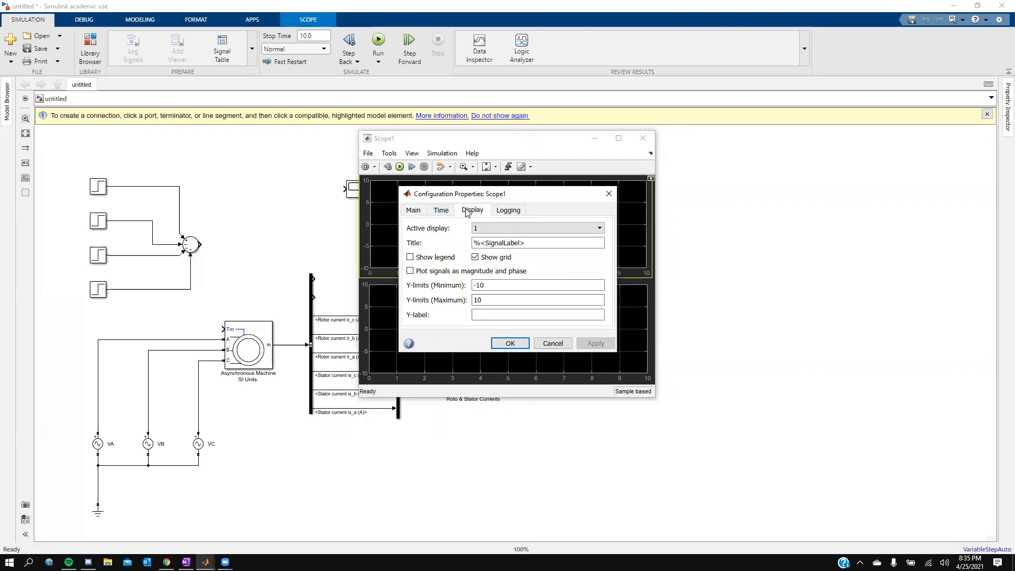
{"action": "left_click", "coordinate": [442, 211]}
{"action": "left_click", "coordinate": [507, 288]}
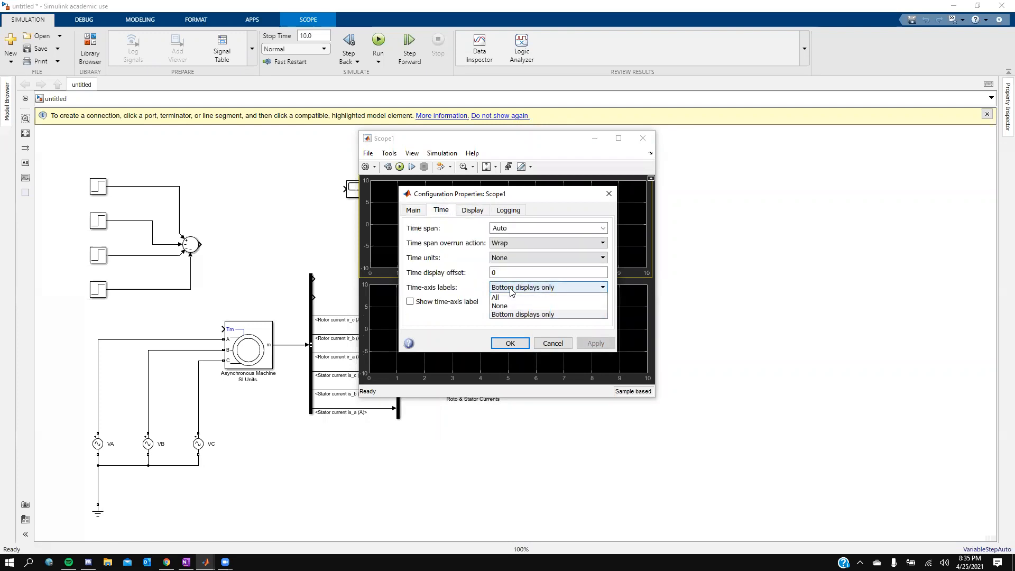
{"action": "left_click", "coordinate": [520, 298]}
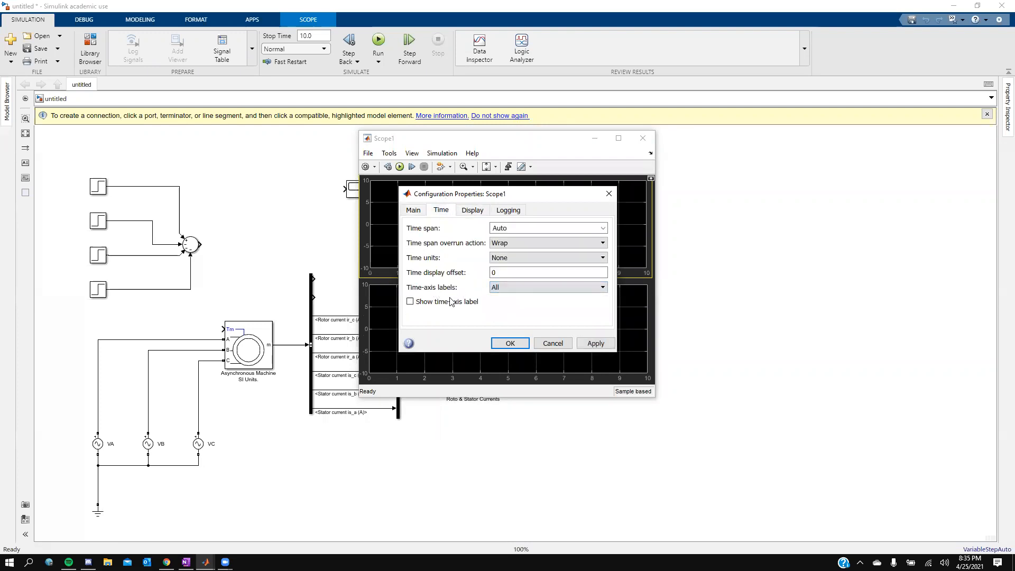
{"action": "left_click", "coordinate": [516, 347]}
{"action": "left_click", "coordinate": [643, 138]}
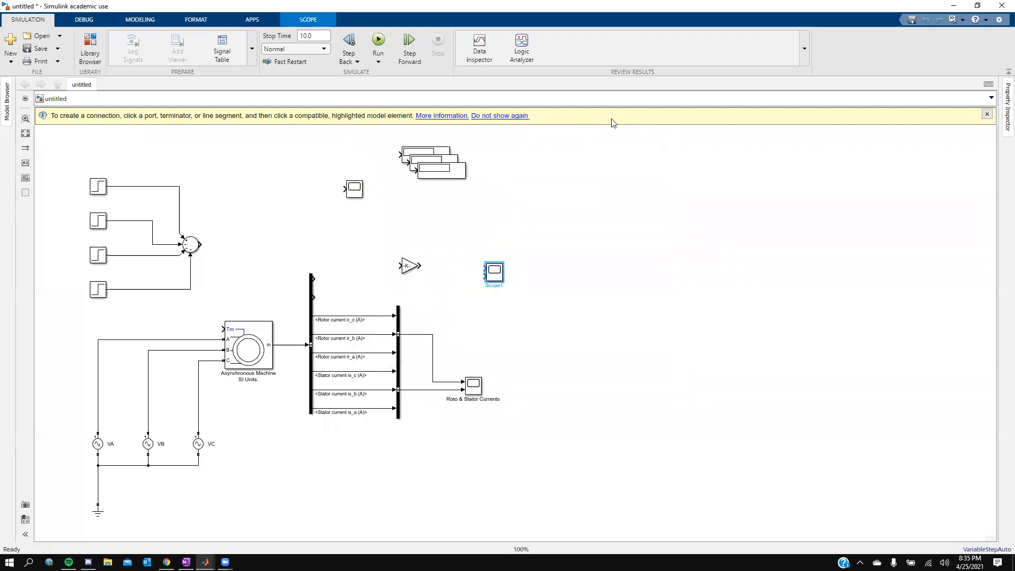
{"action": "double_click", "coordinate": [500, 275]}
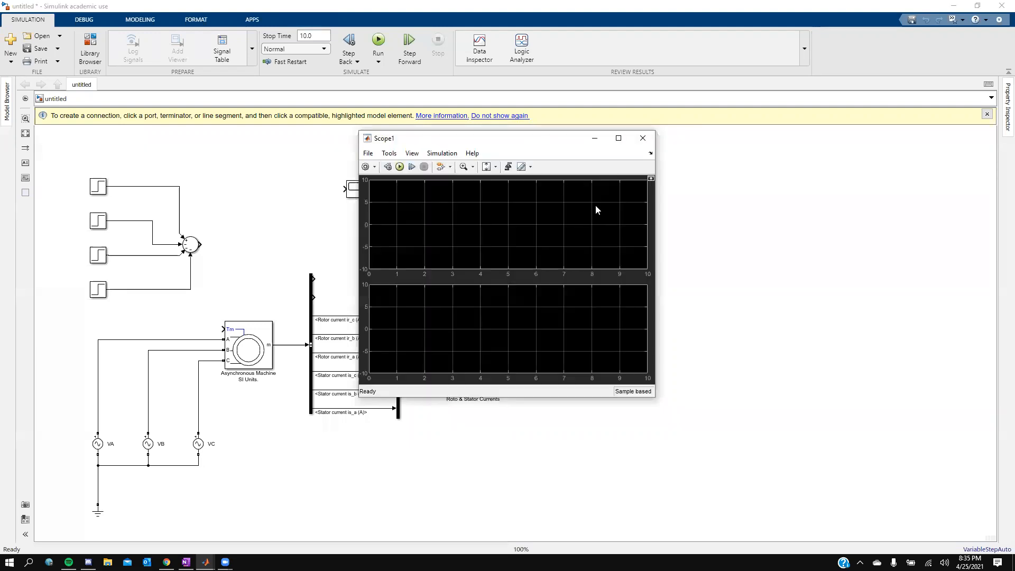
{"action": "left_click", "coordinate": [643, 140]}
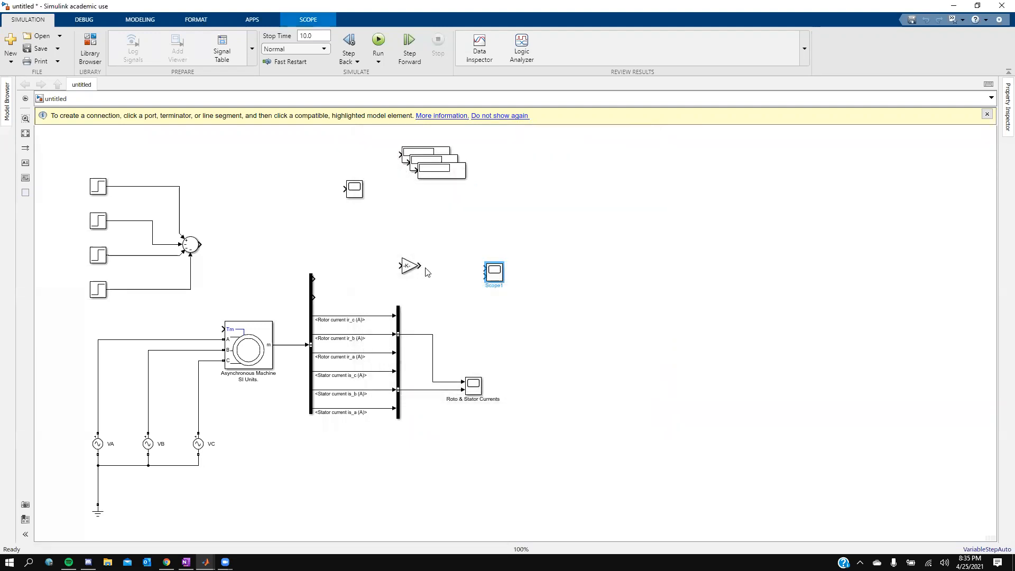
Step: Wire the rotor speed signal into the gain and the electromagnetic torque signal into Scope1's second input
{"action": "left_click_drag", "start_coordinate": [485, 271], "coordinate": [317, 279]}
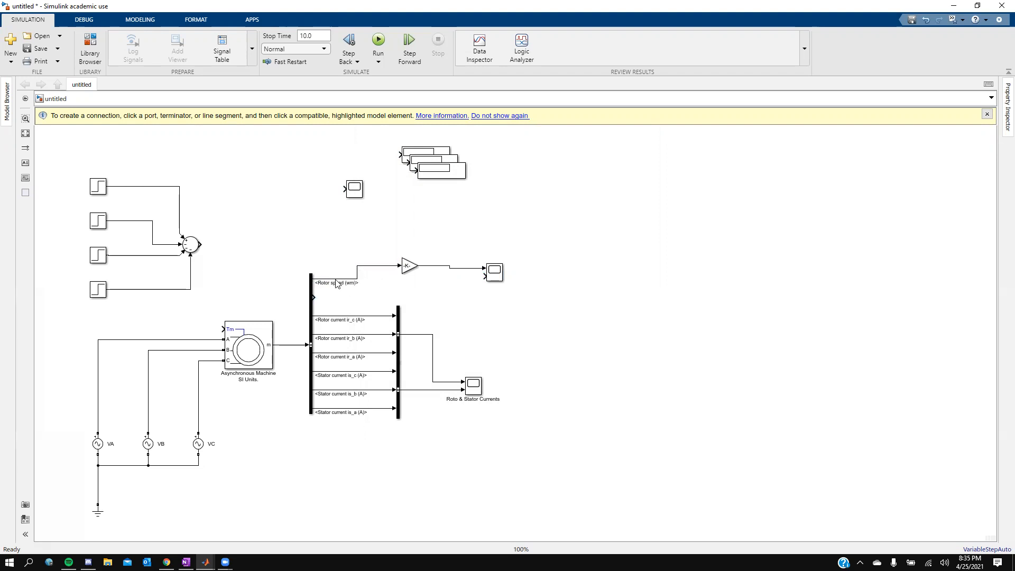
{"action": "left_click", "coordinate": [417, 271]}
{"action": "left_click", "coordinate": [484, 278]}
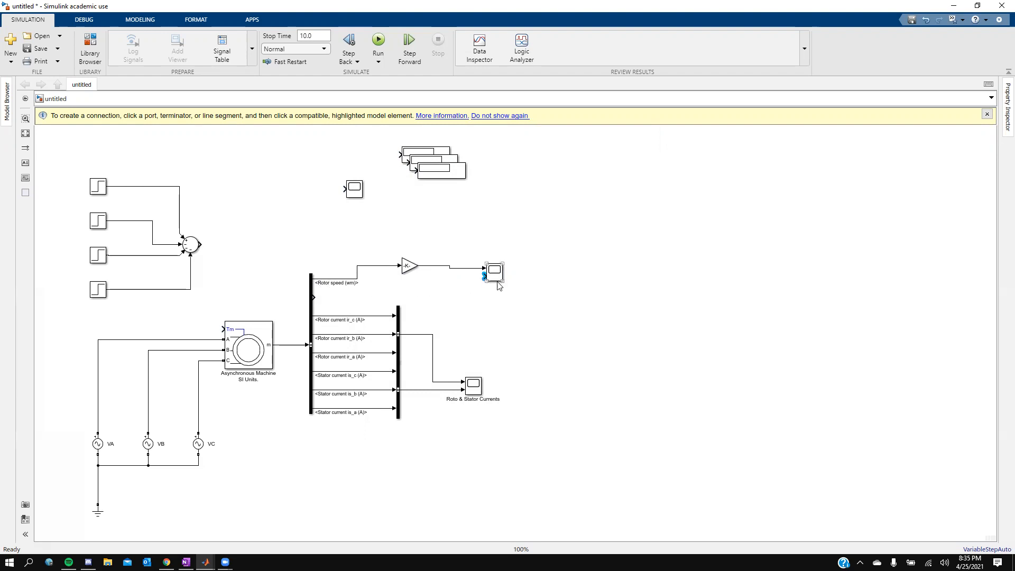
{"action": "left_click", "coordinate": [314, 302]}
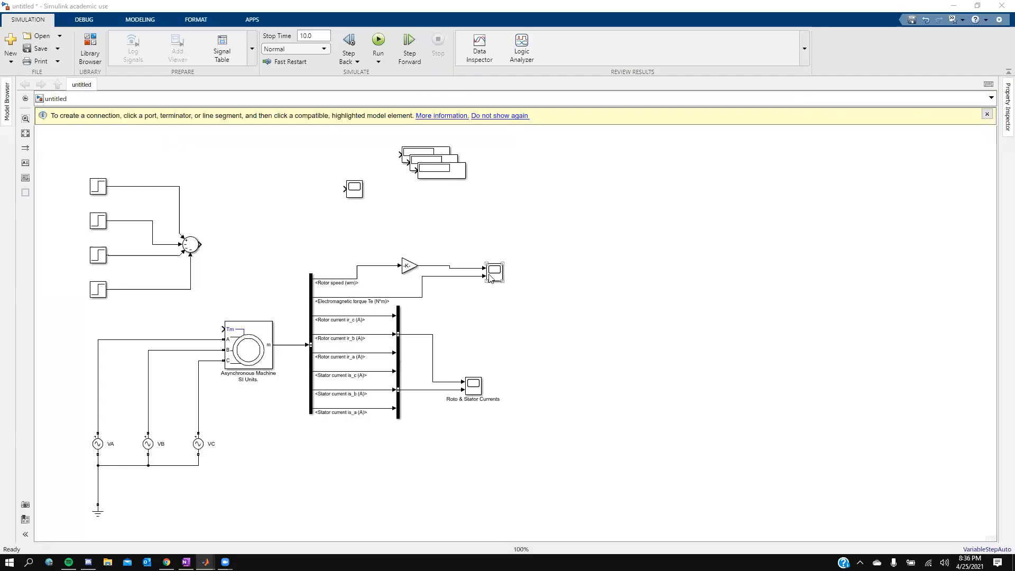
Step: Move the gain and Scope1 down, and place two Display blocks branched from the speed and torque signals
{"action": "left_click_drag", "start_coordinate": [493, 278], "coordinate": [478, 299]}
{"action": "left_click_drag", "start_coordinate": [408, 268], "coordinate": [398, 284]}
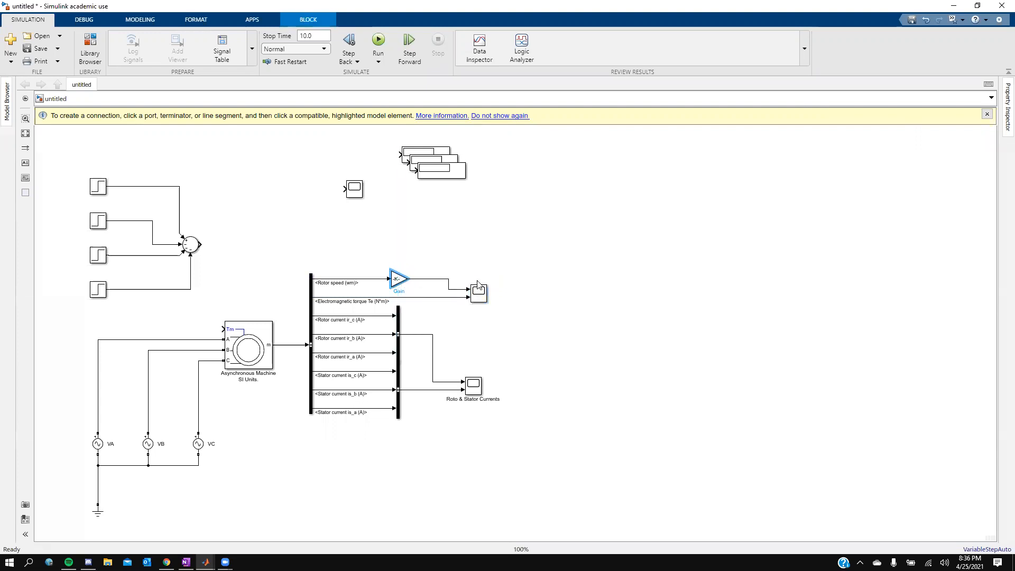
{"action": "left_click", "coordinate": [450, 177]}
{"action": "left_click_drag", "start_coordinate": [449, 174], "coordinate": [502, 261]}
{"action": "left_click_drag", "start_coordinate": [430, 167], "coordinate": [457, 297]}
{"action": "left_click_drag", "start_coordinate": [469, 252], "coordinate": [454, 289]}
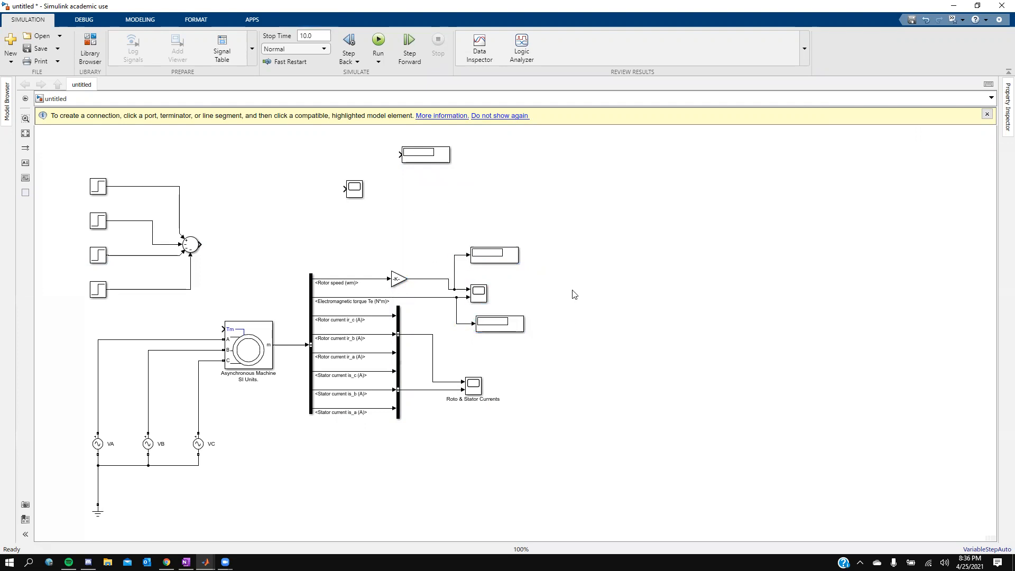
{"action": "left_click", "coordinate": [484, 297]}
{"action": "left_click", "coordinate": [482, 298]}
Step: Rename Scope1 as "Rotor Speed & Torque" and move it right
{"action": "double_click", "coordinate": [479, 308]}
{"action": "key", "text": "BackSpace"}
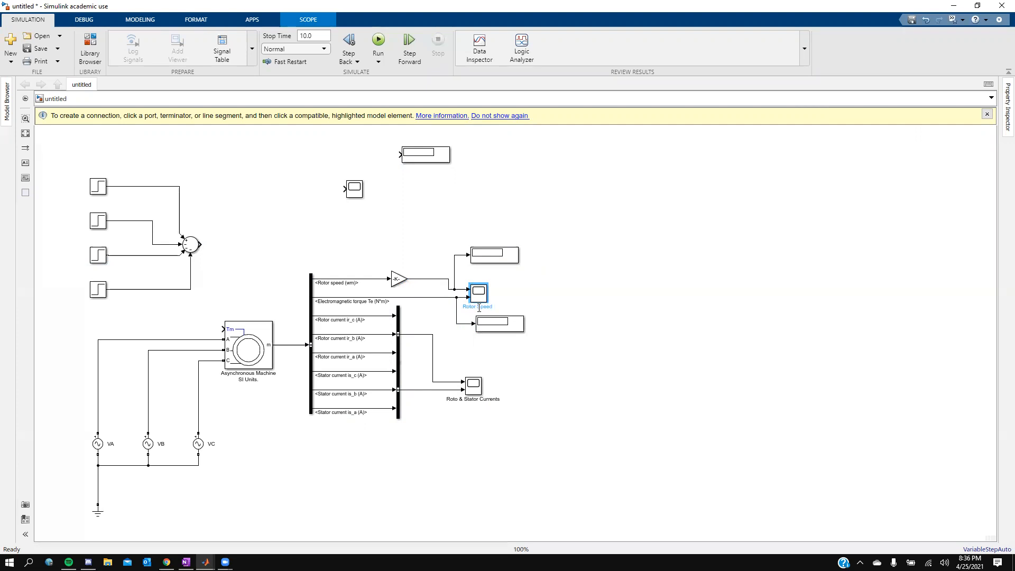
{"action": "type", "text": "Torque"}
{"action": "left_click_drag", "start_coordinate": [481, 298], "coordinate": [514, 295]}
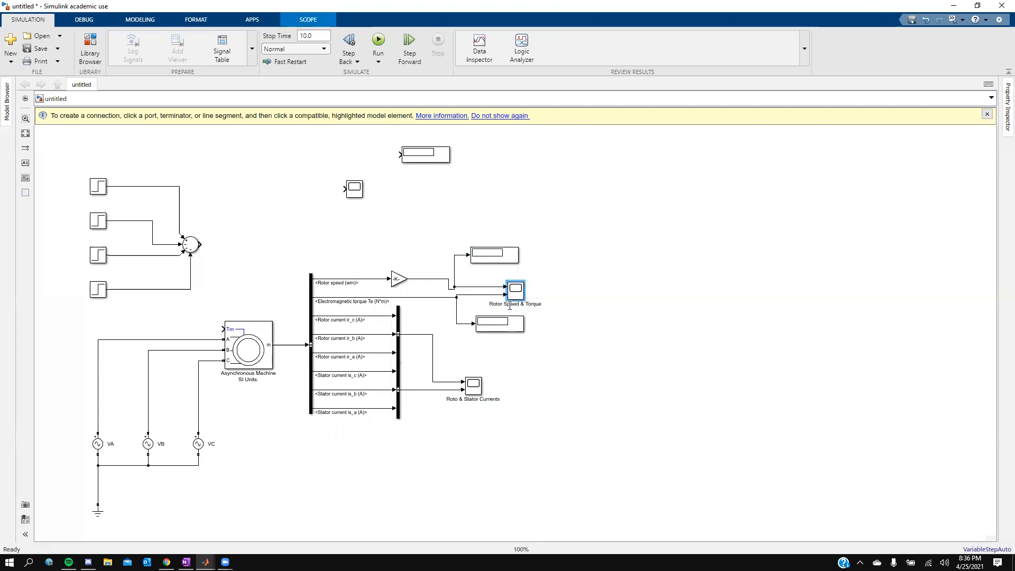
Step: Align the lower Display, the currents scope, and the remaining scope and Display in a column on the right
{"action": "left_click_drag", "start_coordinate": [508, 331], "coordinate": [501, 333]}
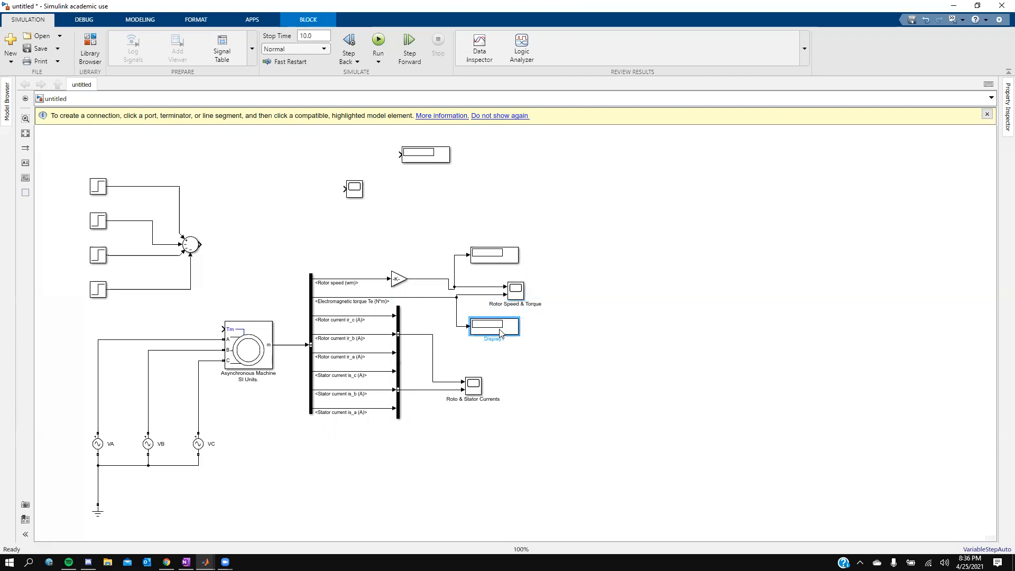
{"action": "left_click_drag", "start_coordinate": [479, 387], "coordinate": [523, 387]}
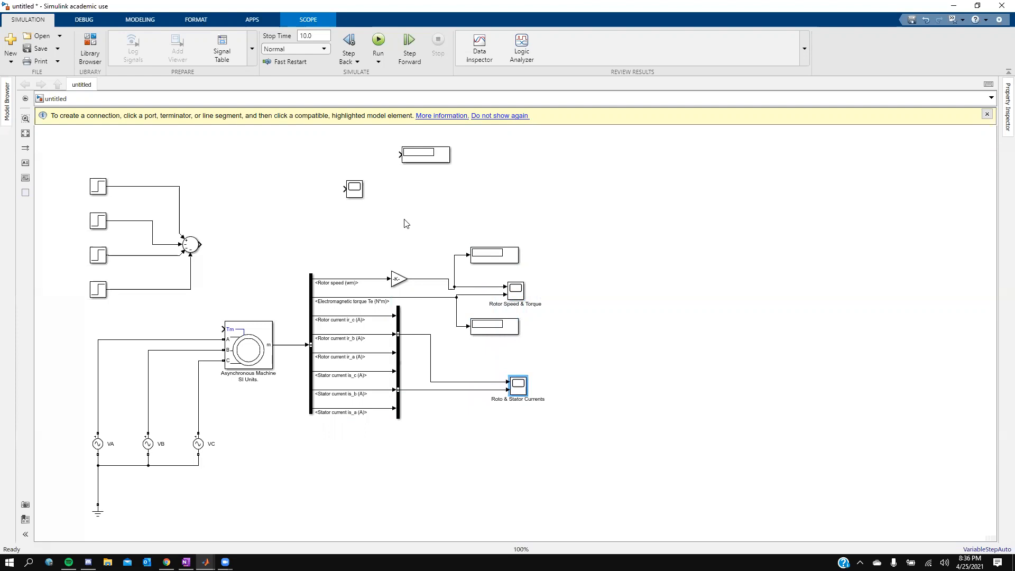
{"action": "left_click_drag", "start_coordinate": [354, 192], "coordinate": [520, 222]}
{"action": "left_click_drag", "start_coordinate": [419, 161], "coordinate": [495, 178]}
Step: Route the sum block's output to the top Scope, the top Display and the machine's Tm input
{"action": "left_click", "coordinate": [505, 212]}
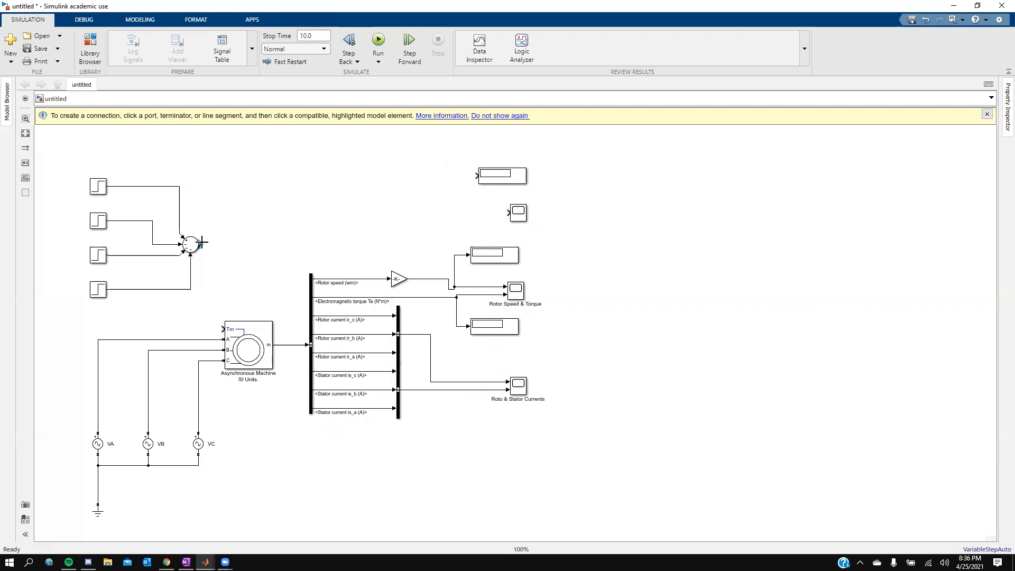
{"action": "left_click_drag", "start_coordinate": [203, 245], "coordinate": [519, 220]}
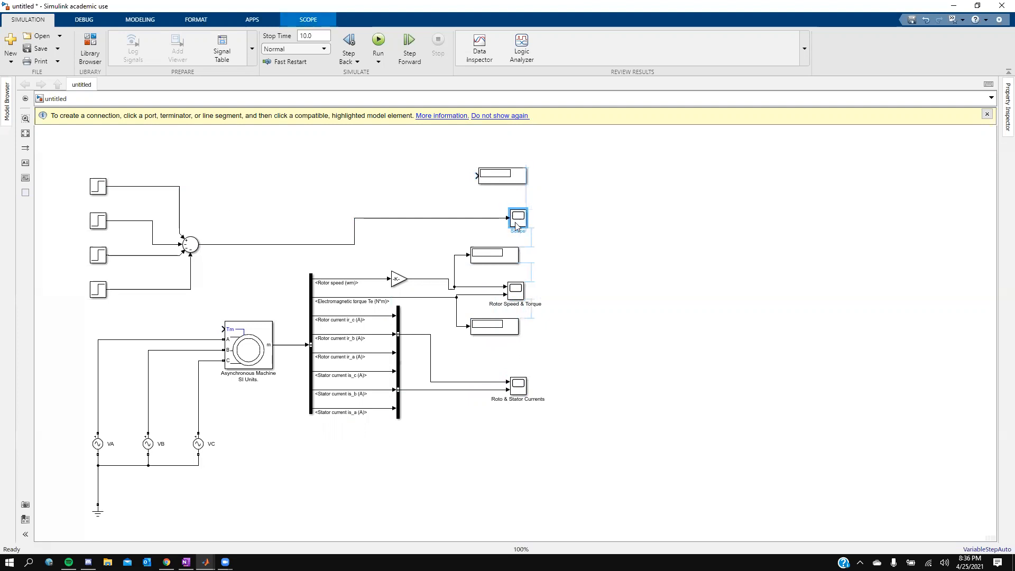
{"action": "left_click", "coordinate": [477, 175]}
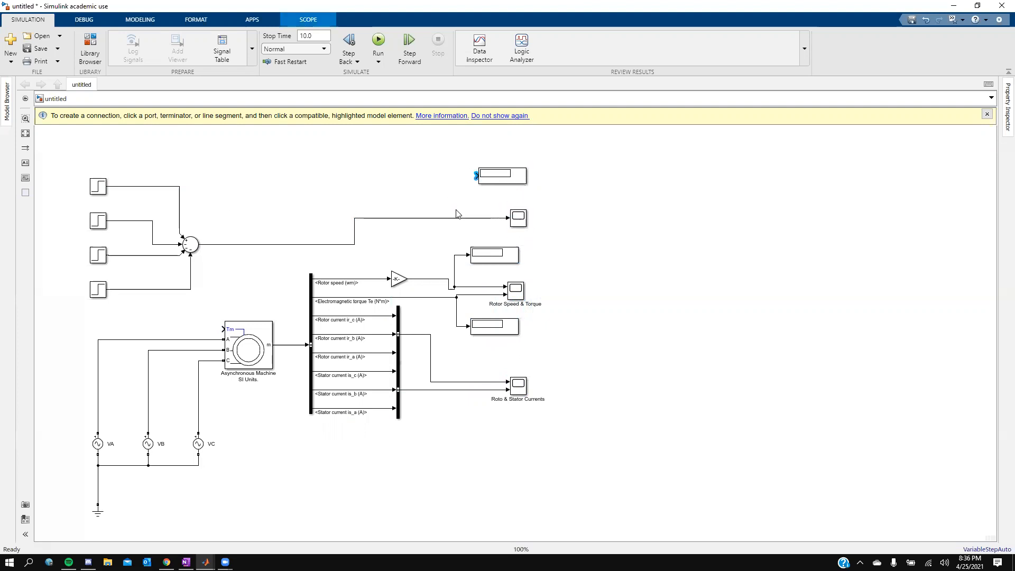
{"action": "left_click", "coordinate": [354, 219]}
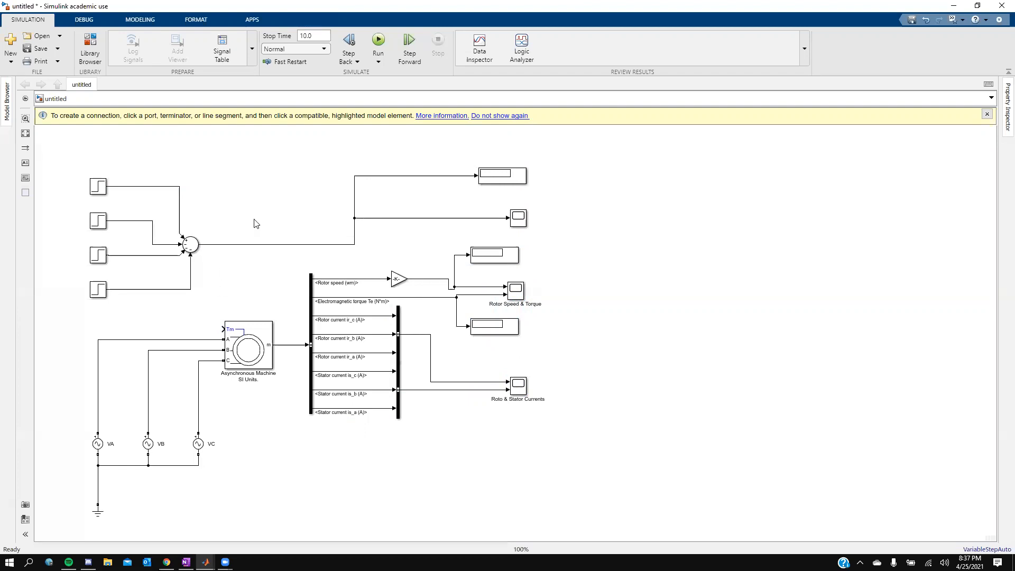
{"action": "left_click", "coordinate": [221, 330]}
{"action": "left_click", "coordinate": [209, 245]}
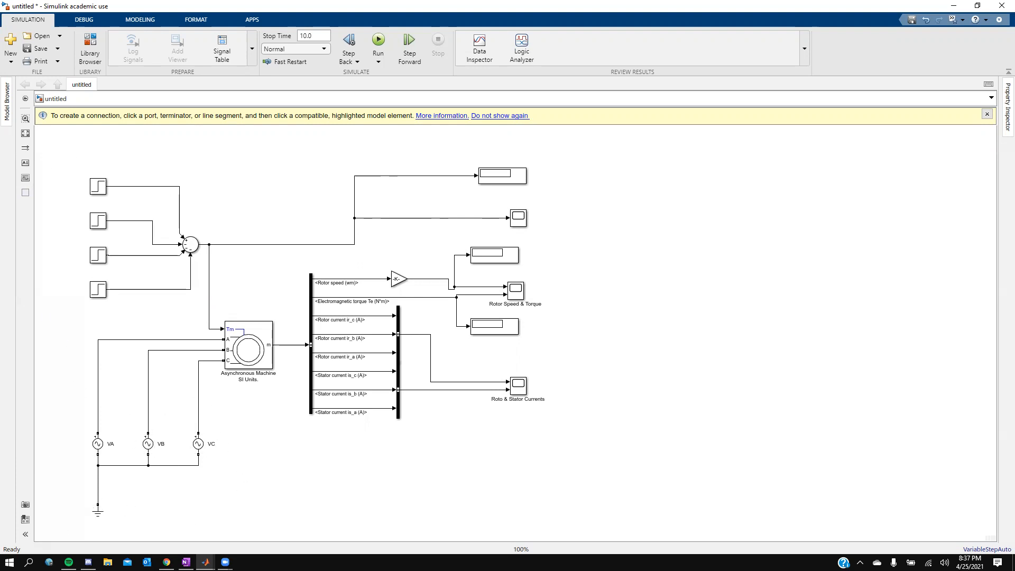
Step: Review the reference model in OneNote and return to Simulink
{"action": "left_click", "coordinate": [186, 562]}
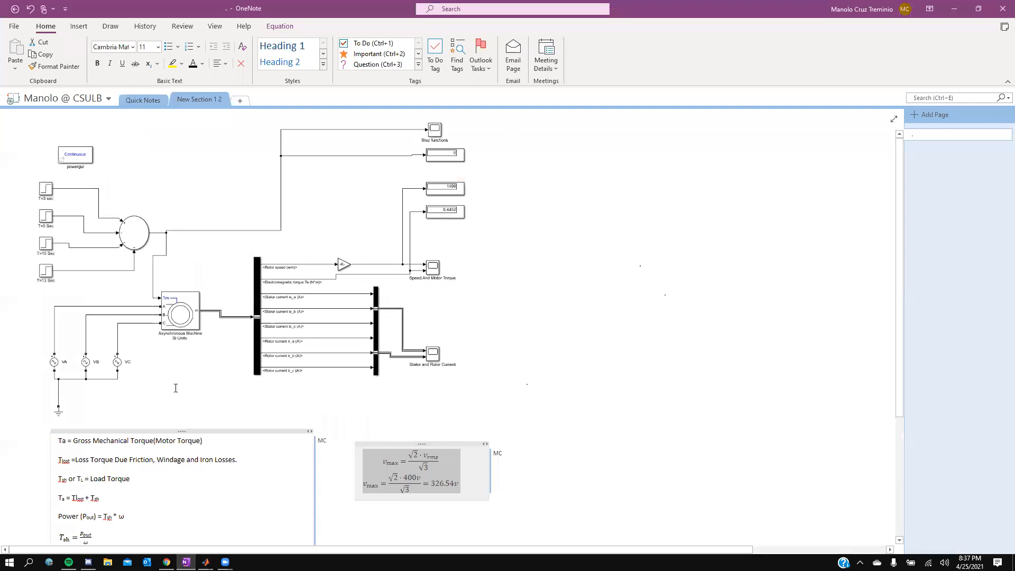
{"action": "scroll", "coordinate": [422, 416], "scroll_direction": "down", "scroll_amount": 2}
{"action": "left_click", "coordinate": [422, 417]}
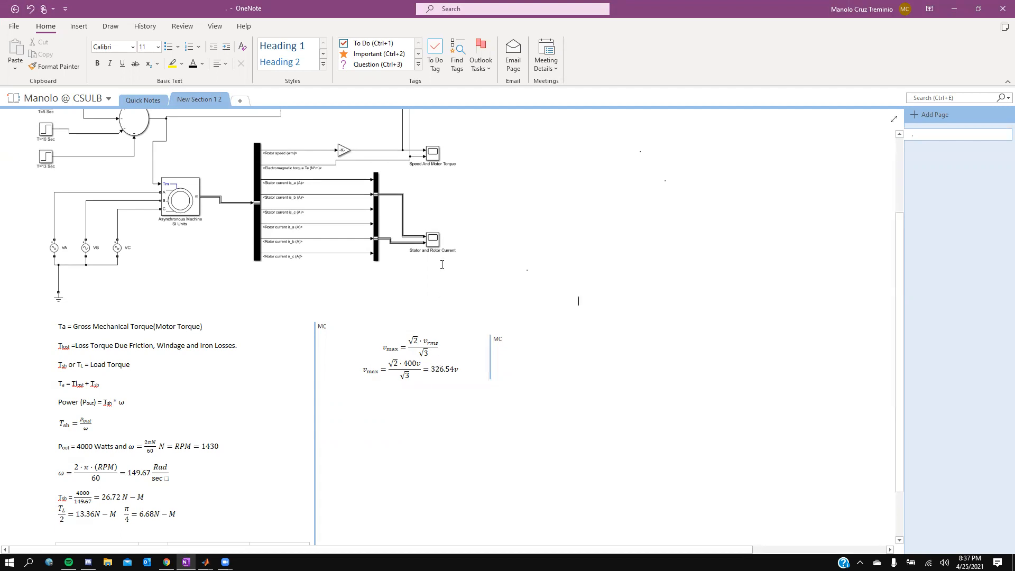
{"action": "key", "text": "alt+Tab"}
Step: Nudge the VB voltage source slightly left
{"action": "left_click_drag", "start_coordinate": [150, 446], "coordinate": [144, 447]}
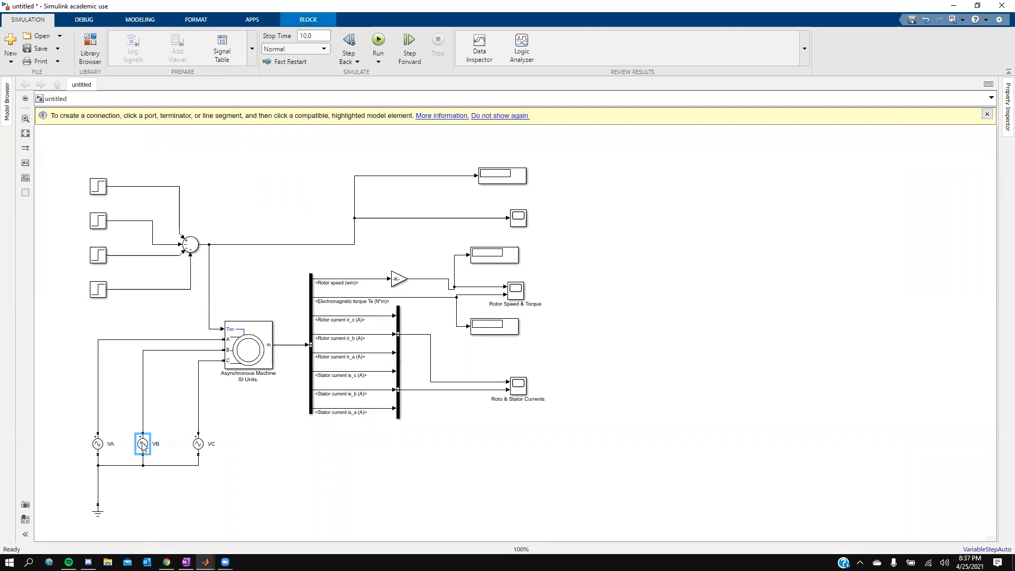
Step: Set the VA voltage source to peak amplitude 326.54 V, phase -120 degrees and frequency 50 Hz
{"action": "left_click", "coordinate": [98, 444]}
{"action": "double_click", "coordinate": [98, 445]}
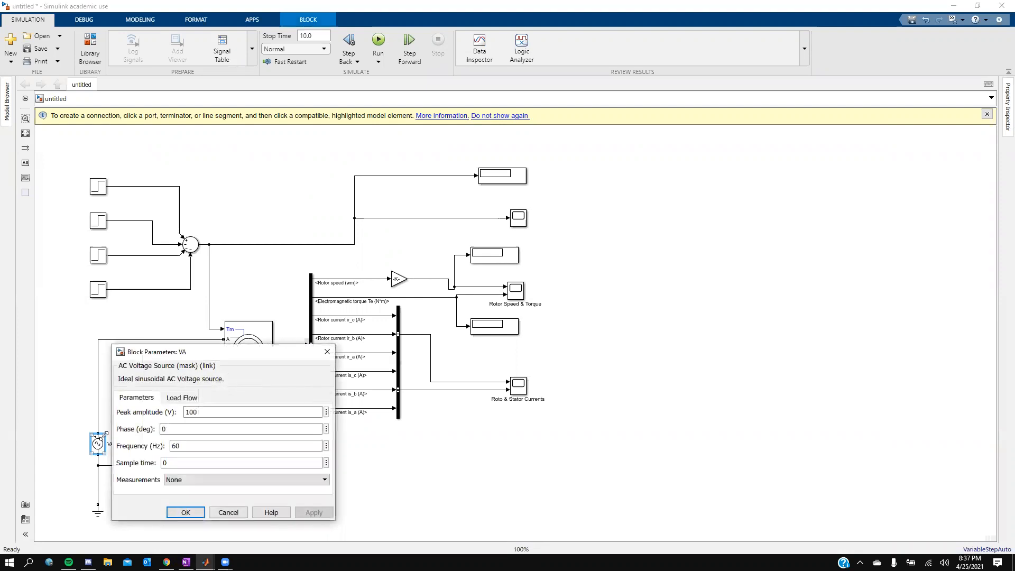
{"action": "double_click", "coordinate": [205, 412]}
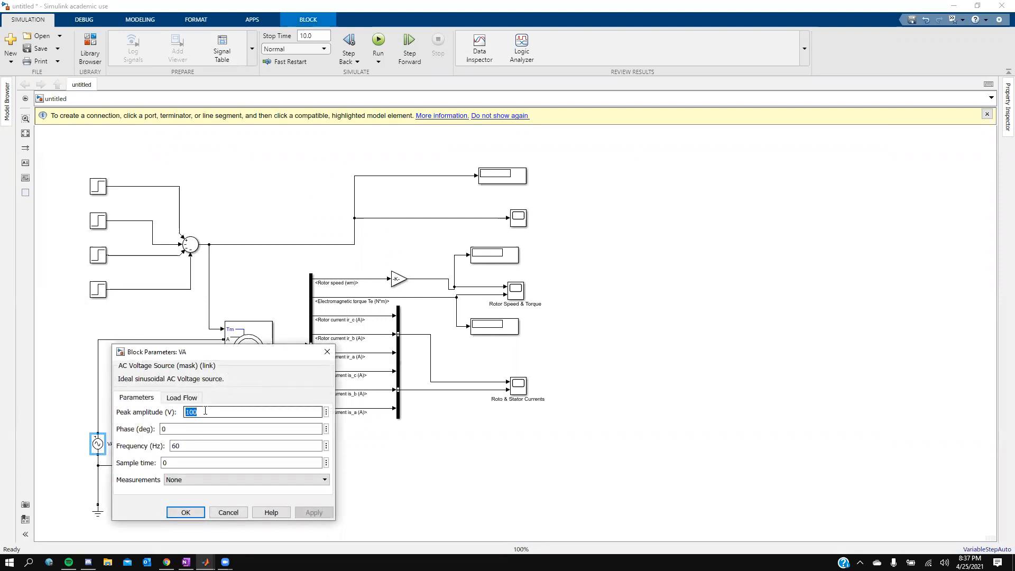
{"action": "type", "text": "326.54"}
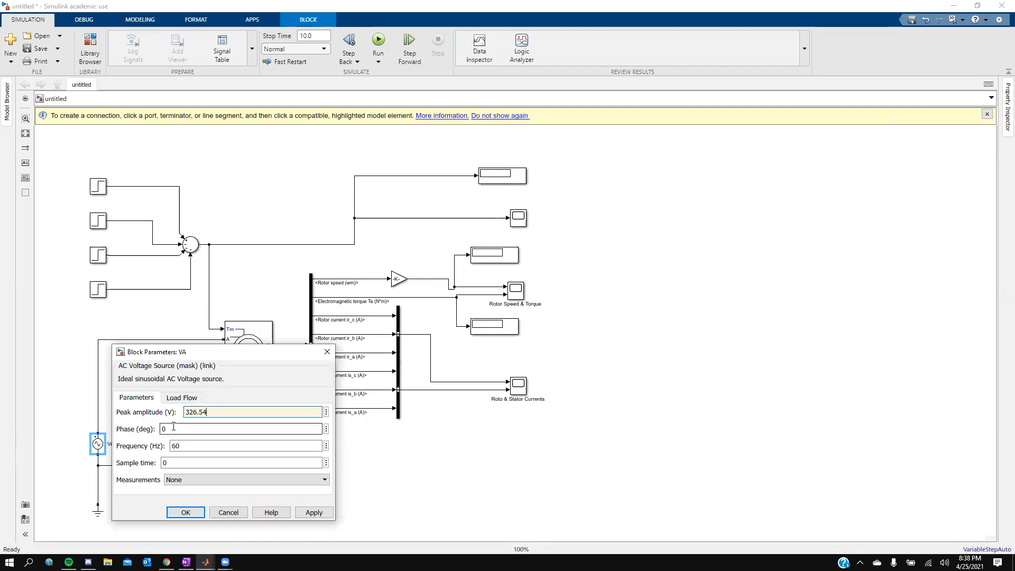
{"action": "key", "text": "Tab"}
{"action": "type", "text": "-"}
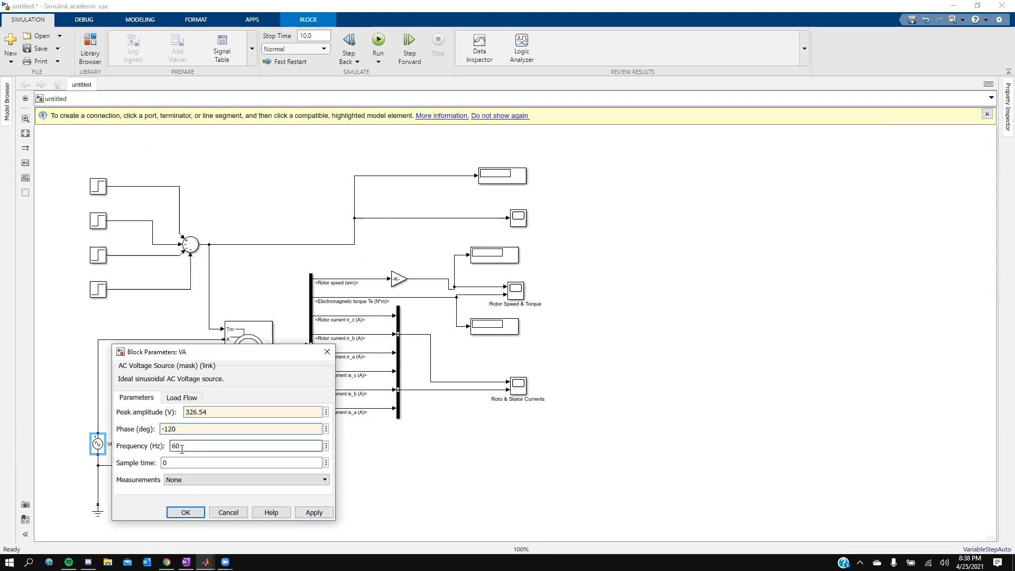
{"action": "key", "text": "Tab"}
{"action": "type", "text": "50"}
{"action": "left_click", "coordinate": [304, 513]}
{"action": "left_click", "coordinate": [174, 513]}
Step: Set the VB voltage source's peak amplitude to 326.54 V
{"action": "double_click", "coordinate": [144, 445]}
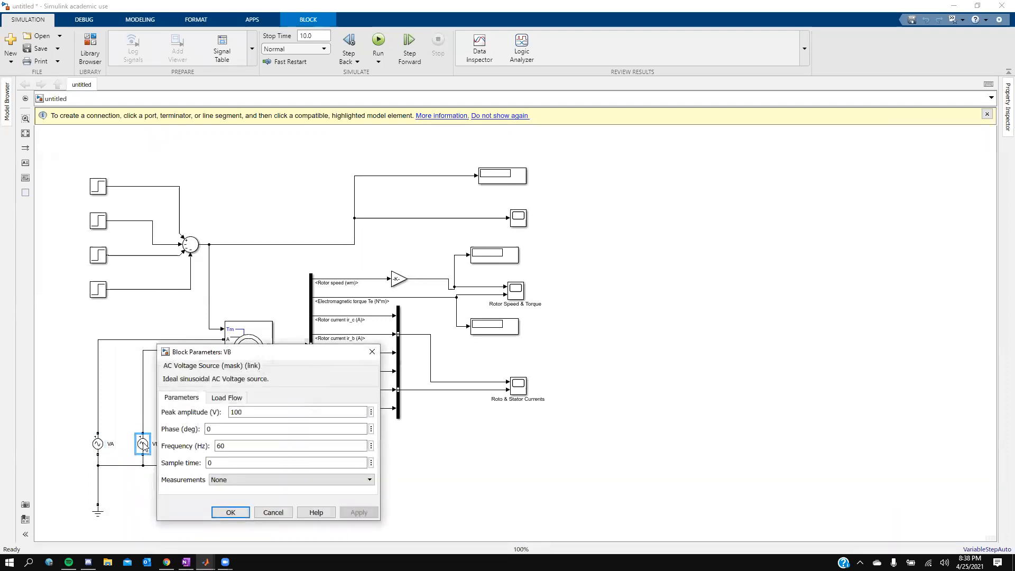
{"action": "double_click", "coordinate": [249, 413]}
{"action": "type", "text": "326.54"}
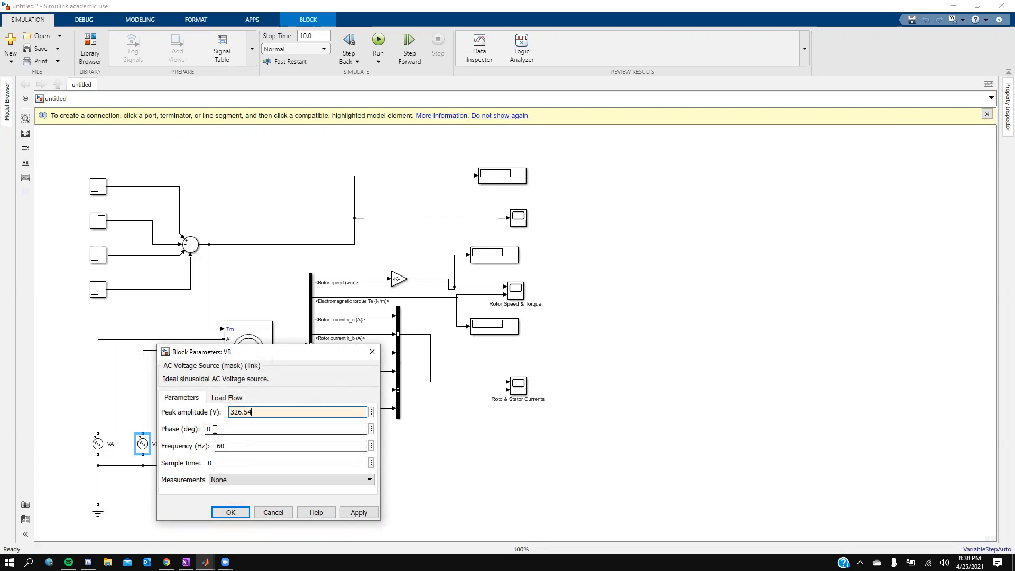
{"action": "left_click", "coordinate": [357, 513]}
{"action": "left_click", "coordinate": [236, 512]}
Step: Set the VC voltage source's peak amplitude to 326.54 V and phase to 120 degrees
{"action": "double_click", "coordinate": [198, 443]}
{"action": "double_click", "coordinate": [308, 413]}
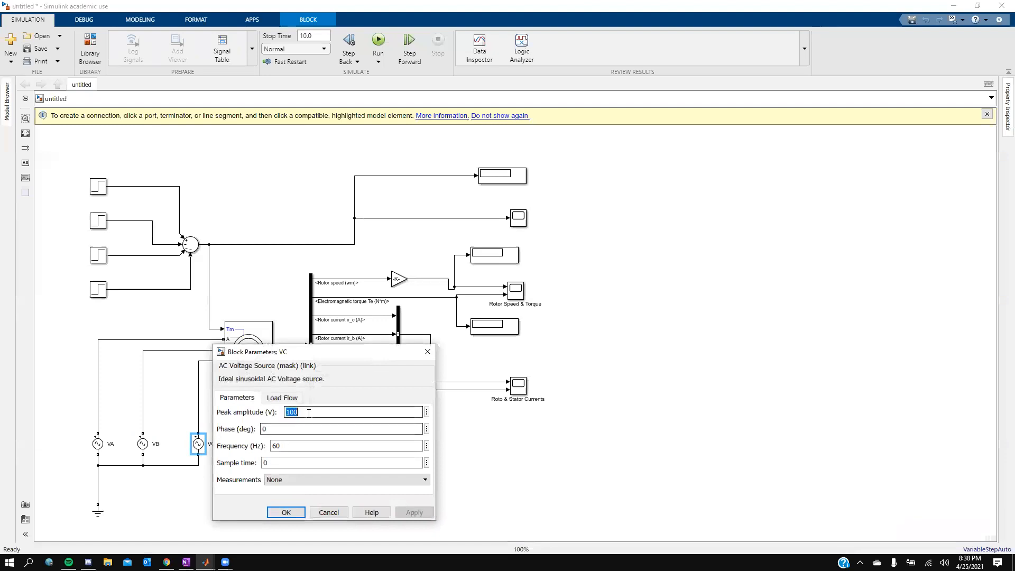
{"action": "type", "text": "326.54"}
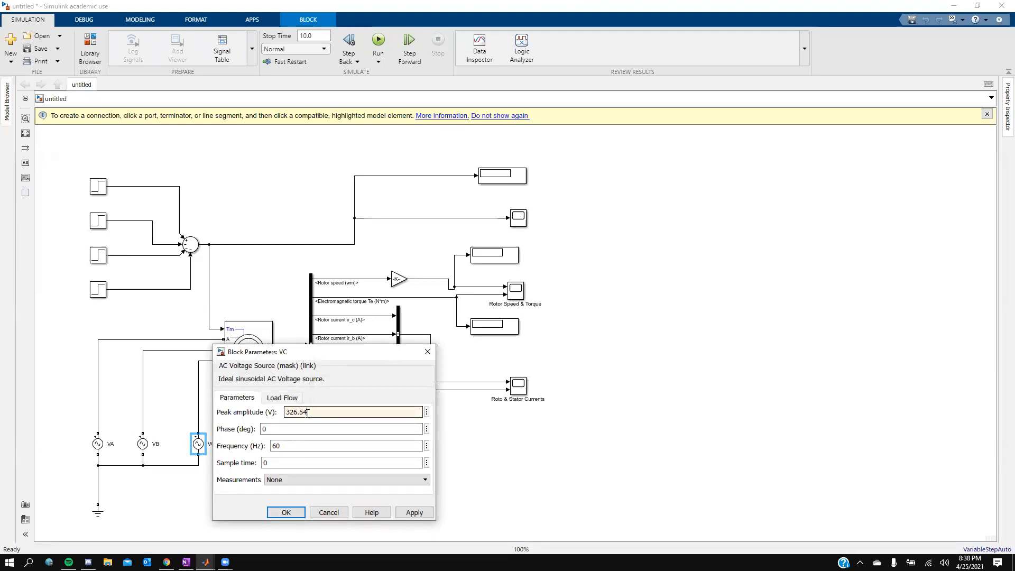
{"action": "double_click", "coordinate": [294, 427]}
{"action": "type", "text": "12"}
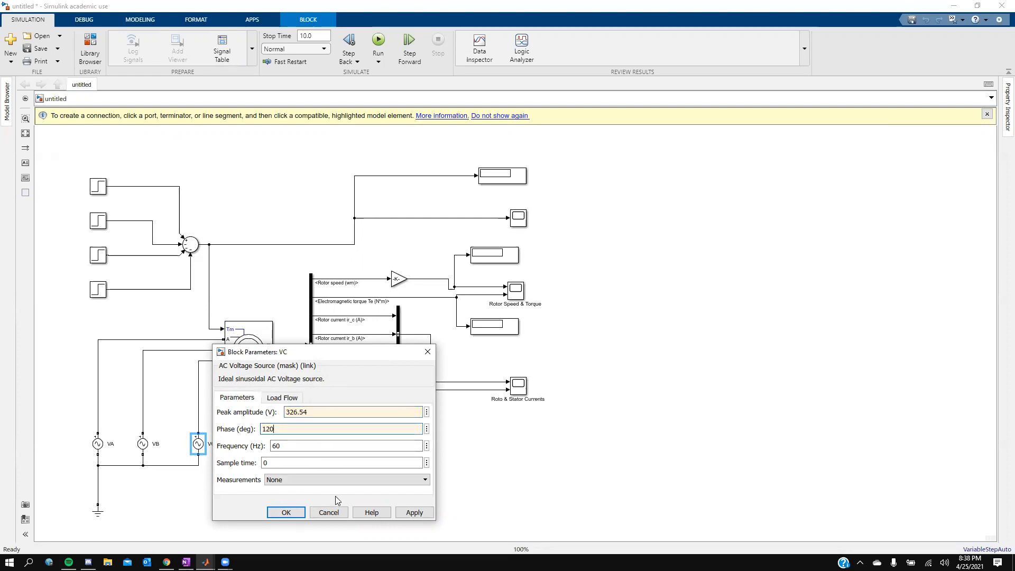
{"action": "left_click", "coordinate": [411, 513]}
Step: Reopen the VA and VC source parameters to check them and close both dialogs
{"action": "left_click", "coordinate": [99, 444]}
{"action": "double_click", "coordinate": [102, 447]}
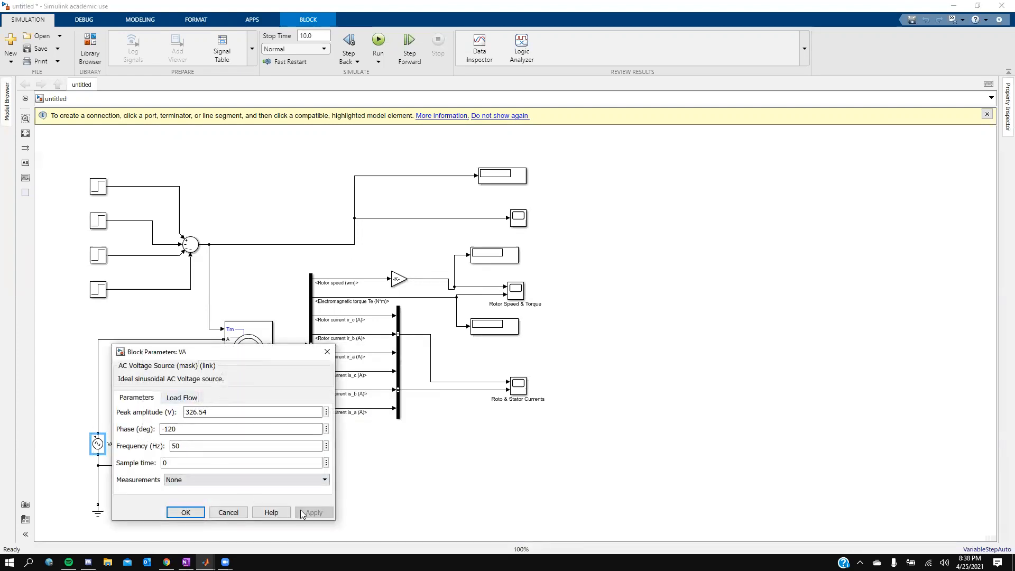
{"action": "left_click", "coordinate": [231, 513]}
{"action": "left_click", "coordinate": [203, 448]}
{"action": "double_click", "coordinate": [203, 449]}
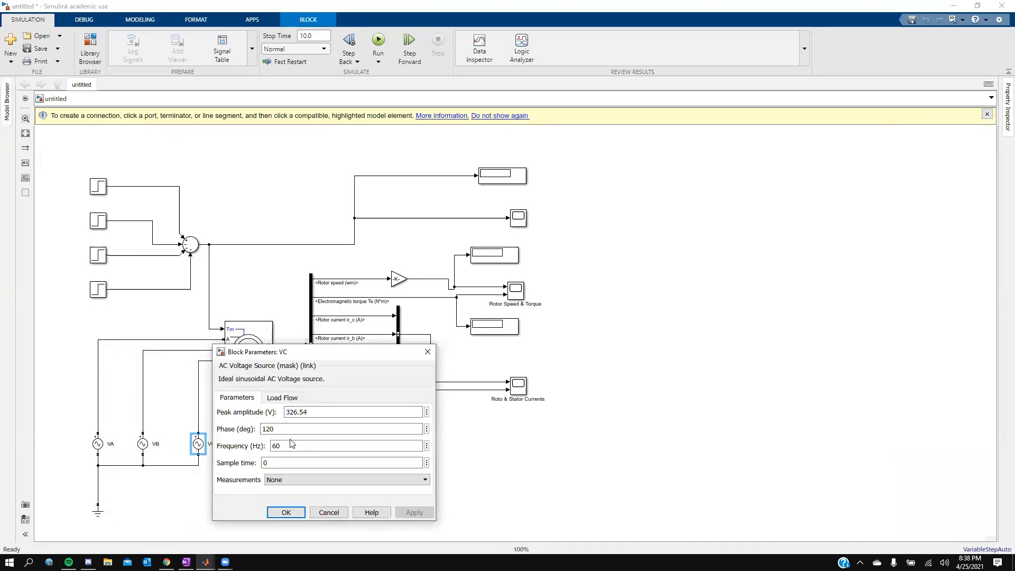
{"action": "left_click", "coordinate": [328, 509]}
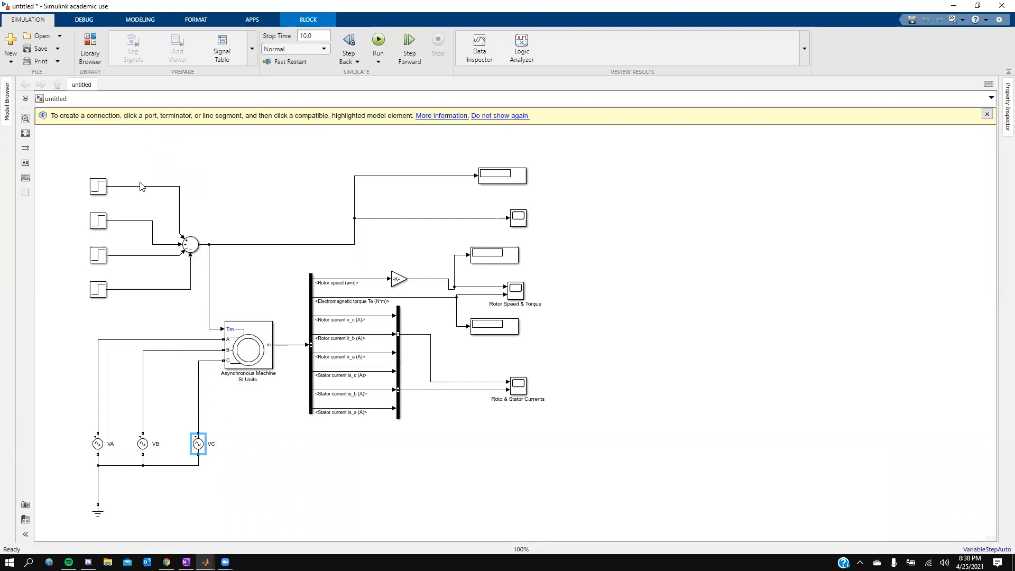
Step: Rename the top step block as T=3 sec
{"action": "left_click", "coordinate": [102, 189]}
{"action": "double_click", "coordinate": [96, 198]}
{"action": "left_click", "coordinate": [95, 204]}
{"action": "left_click", "coordinate": [98, 190]}
{"action": "type", "text": "T"}
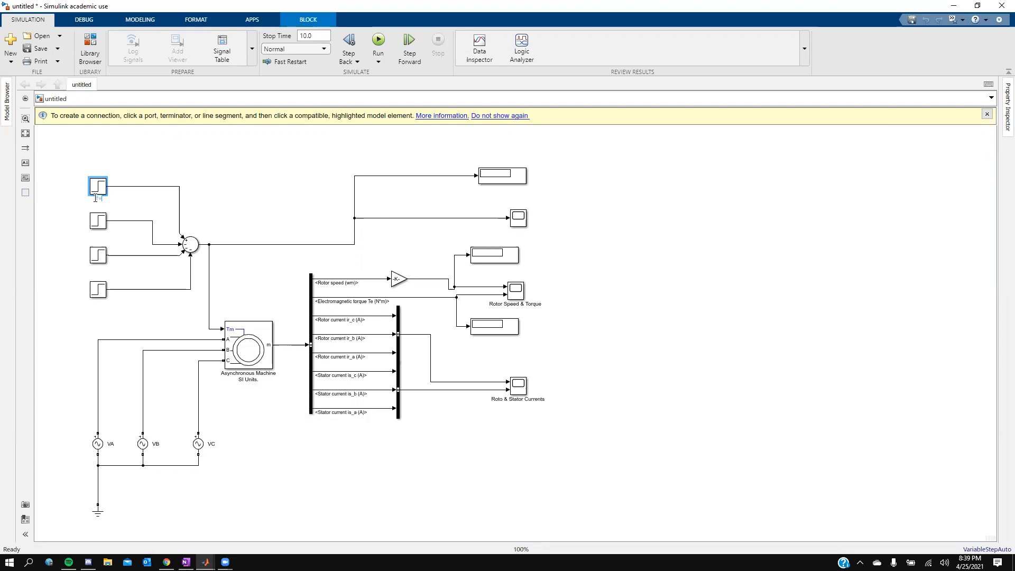
{"action": "type", "text": "=3 sec"}
Step: Rename the second step block as T=5 sec
{"action": "left_click", "coordinate": [76, 239]}
{"action": "left_click", "coordinate": [100, 233]}
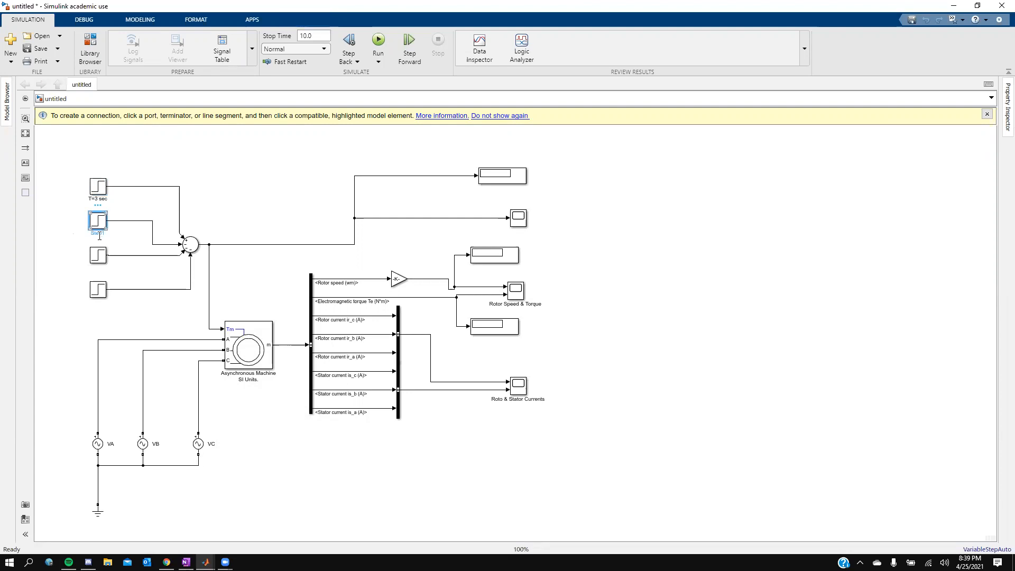
{"action": "left_click", "coordinate": [98, 233]}
{"action": "key", "text": "BackSpace"}
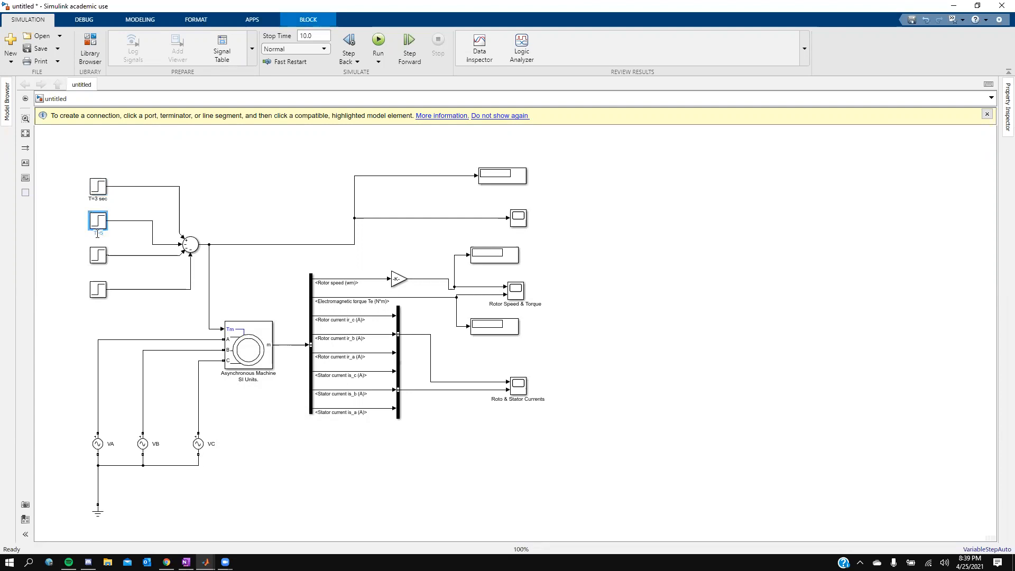
{"action": "type", "text": "T=5 sec"}
Step: Rename the third step block as T=10 sec
{"action": "left_click", "coordinate": [99, 267]}
{"action": "key", "text": "BackSpace"}
{"action": "type", "text": "T=10 sec"}
Step: Rename the bottom step block as T=13 sec
{"action": "left_click", "coordinate": [73, 298]}
{"action": "left_click", "coordinate": [98, 302]}
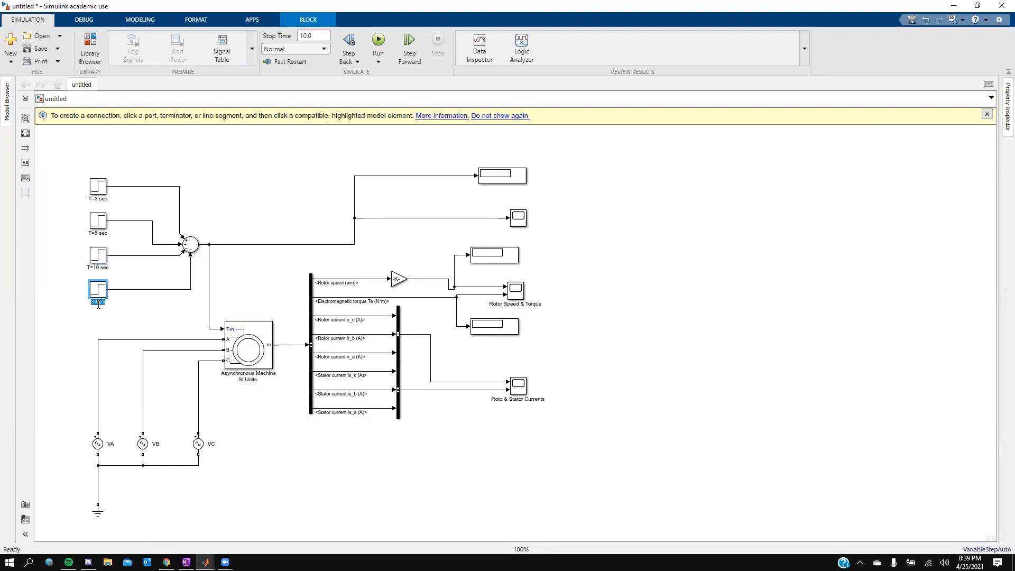
{"action": "key", "text": "BackSpace"}
{"action": "type", "text": "T=13 sec"}
Step: Review the load torque calculations in the OneNote reference and return to Simulink
{"action": "left_click", "coordinate": [98, 189]}
{"action": "double_click", "coordinate": [98, 190]}
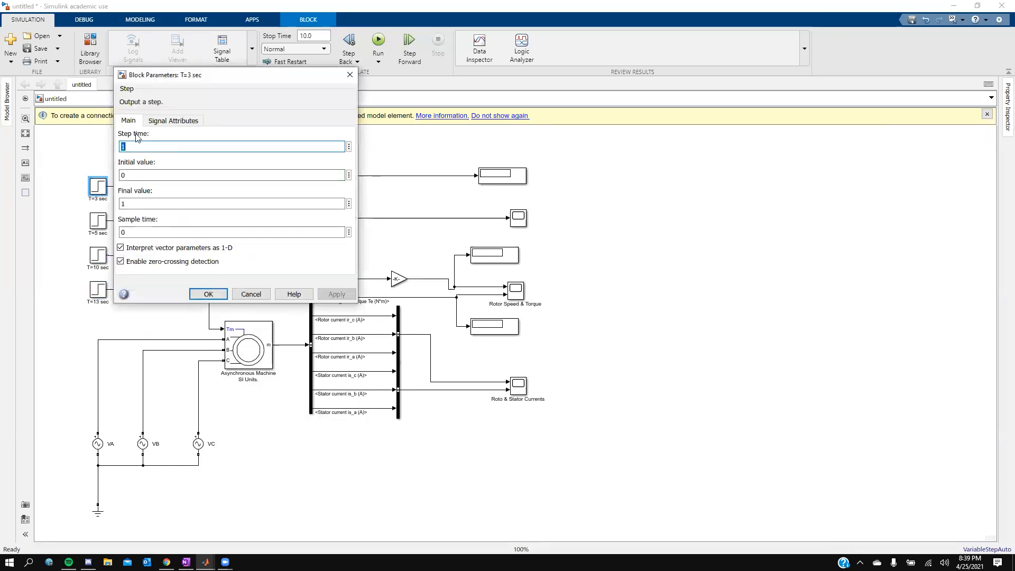
{"action": "left_click", "coordinate": [185, 562]}
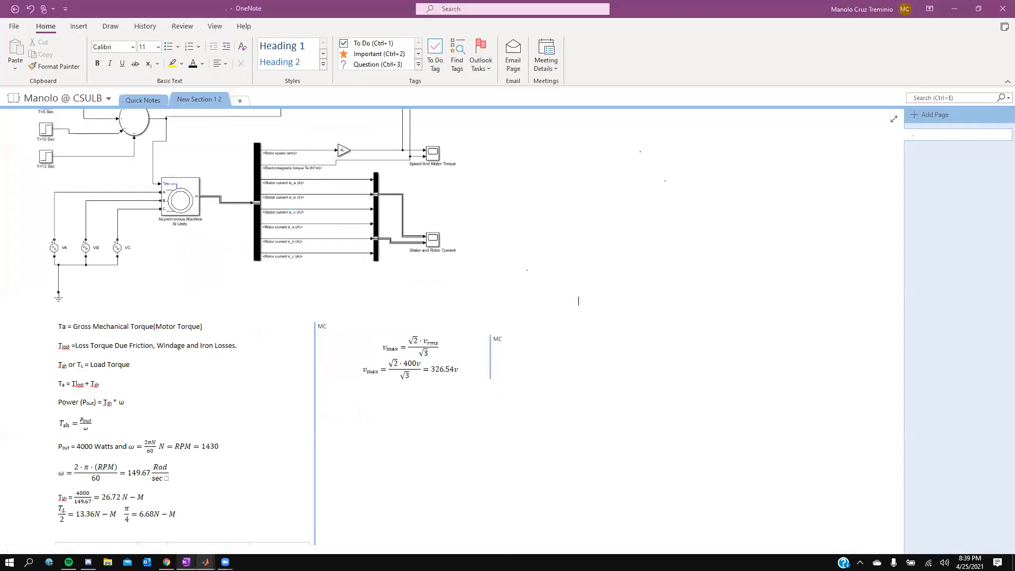
{"action": "scroll", "coordinate": [204, 328], "scroll_direction": "down", "scroll_amount": 2}
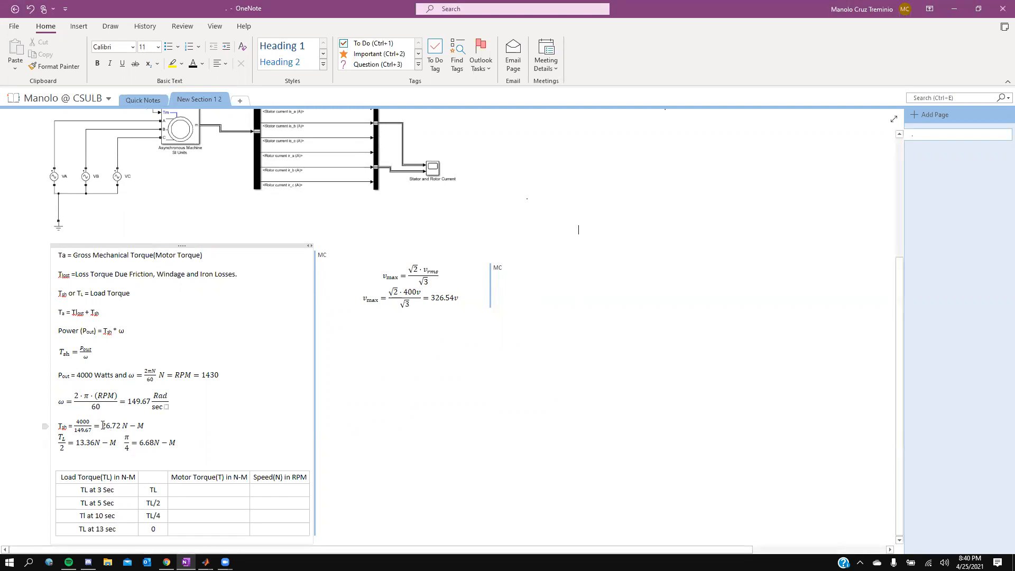
{"action": "left_click_drag", "start_coordinate": [103, 426], "coordinate": [146, 427]}
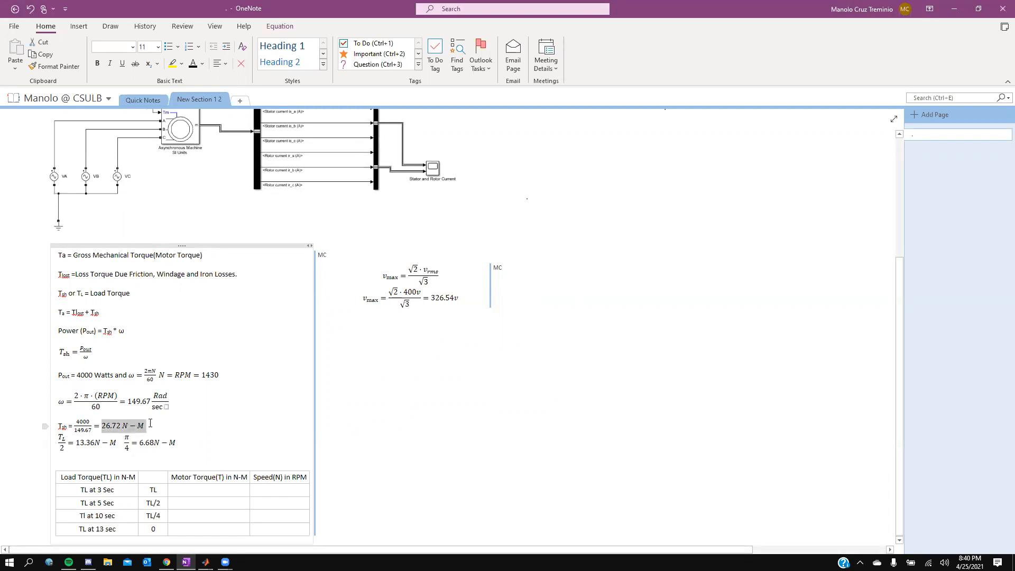
{"action": "left_click", "coordinate": [665, 118]}
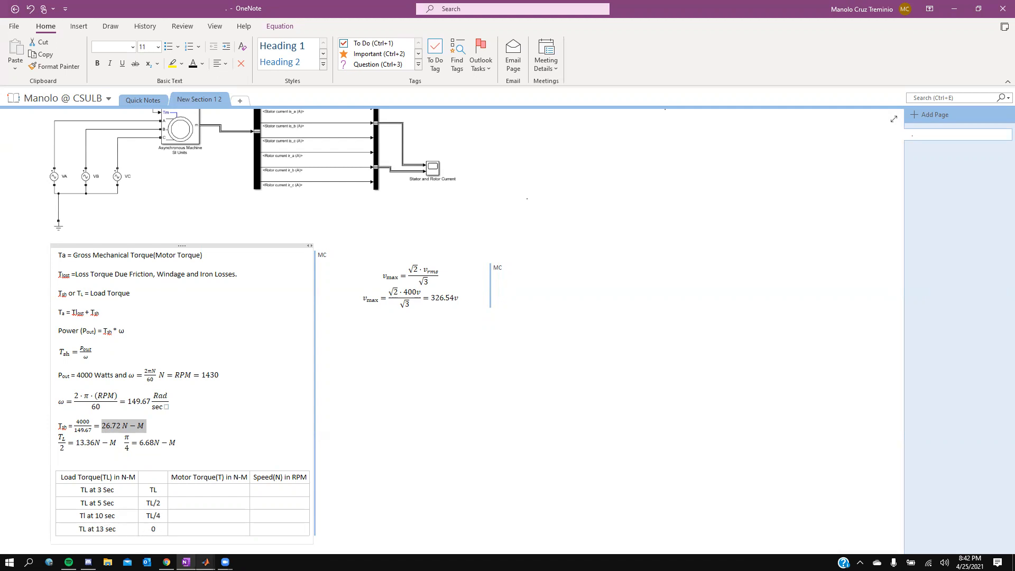
{"action": "mouse_move", "coordinate": [206, 562]}
{"action": "left_click", "coordinate": [196, 529]}
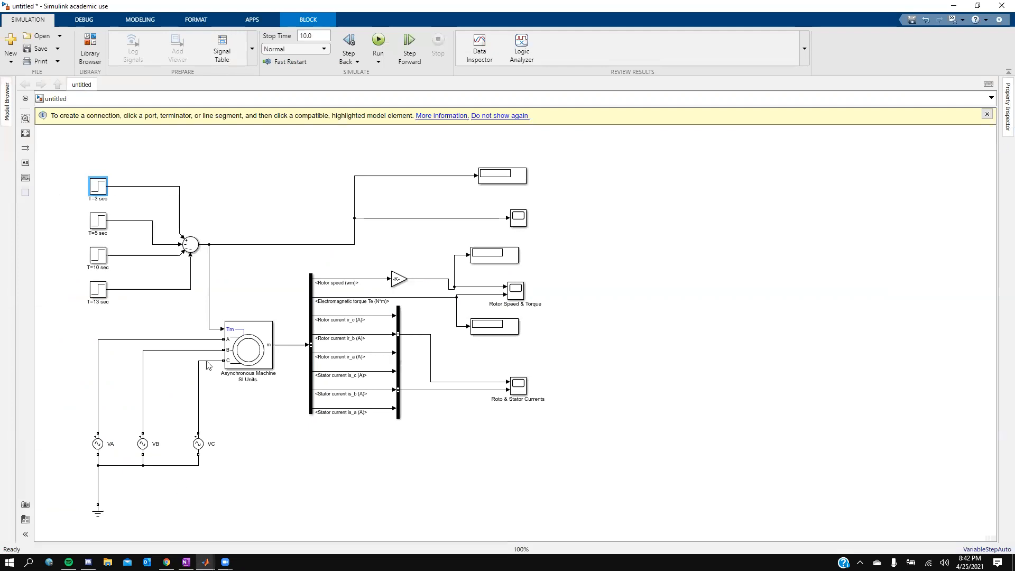
Step: Set the T=3 sec step block's step time to 3 and final value to 26.72
{"action": "double_click", "coordinate": [98, 188]}
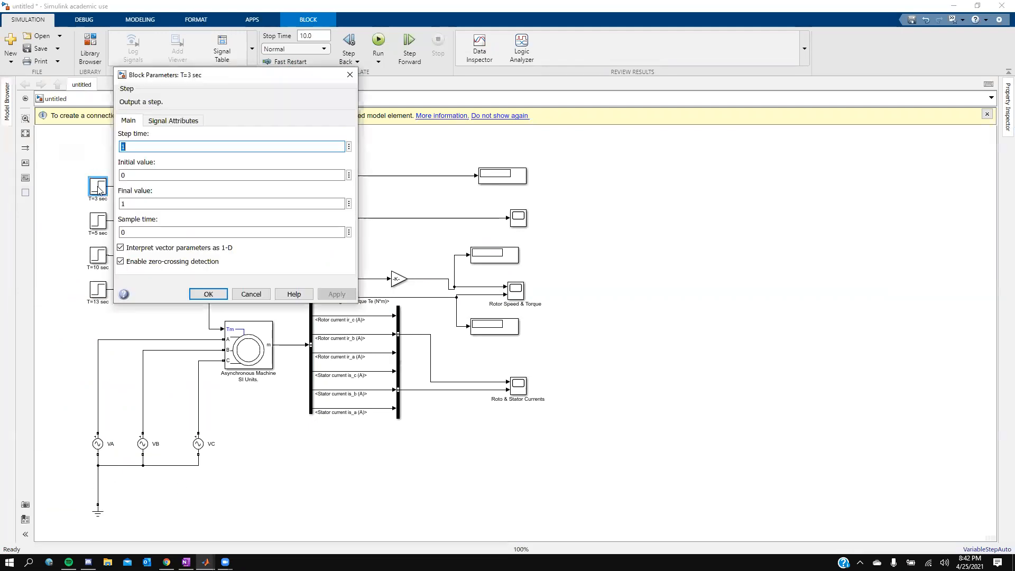
{"action": "type", "text": "3"}
{"action": "double_click", "coordinate": [146, 206]}
{"action": "type", "text": "26.72"}
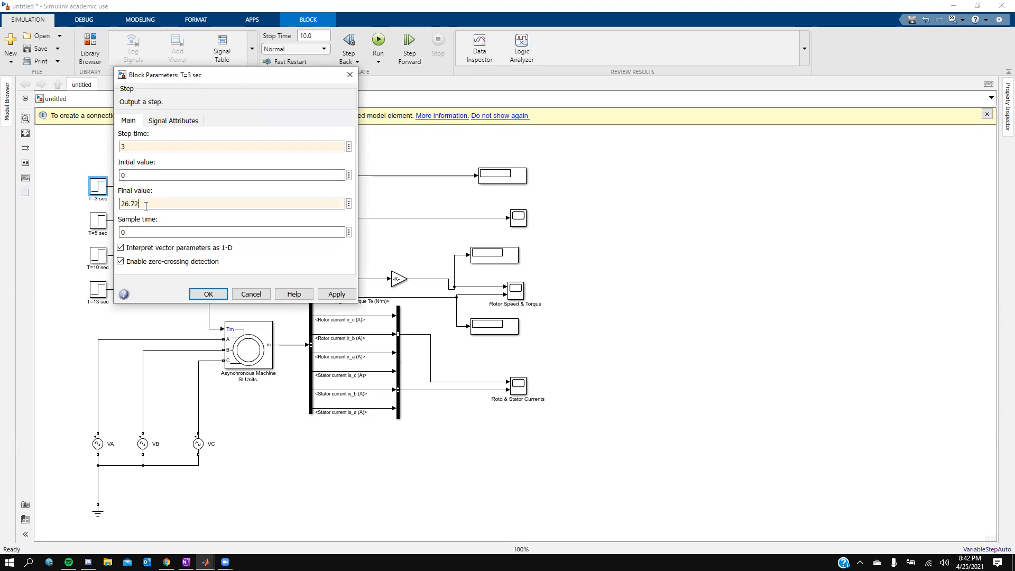
{"action": "left_click", "coordinate": [337, 294]}
{"action": "left_click", "coordinate": [209, 294]}
Step: Set the T=5 sec step block's step time to 5 and final value to 13.36
{"action": "double_click", "coordinate": [98, 220]}
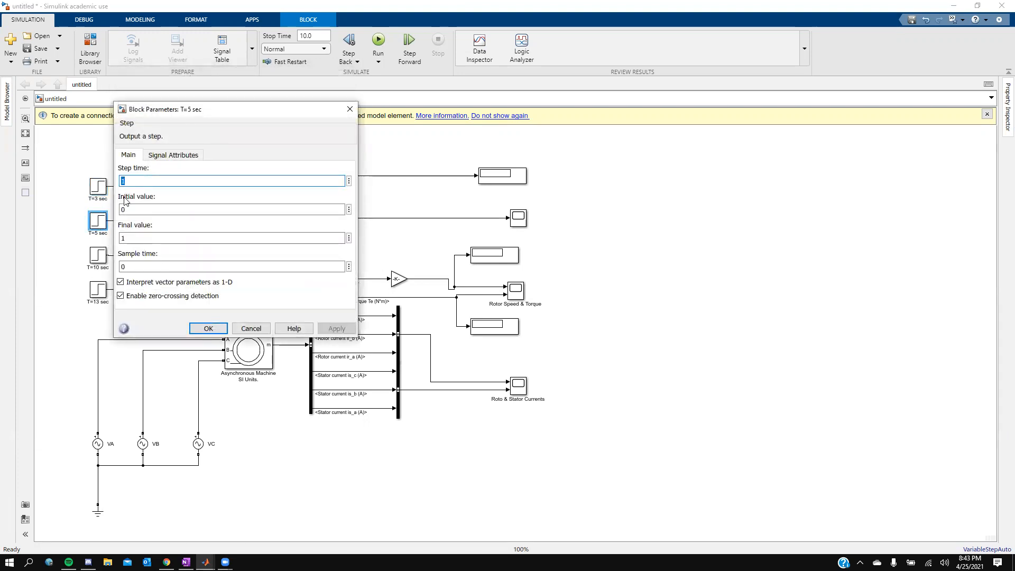
{"action": "type", "text": "5"}
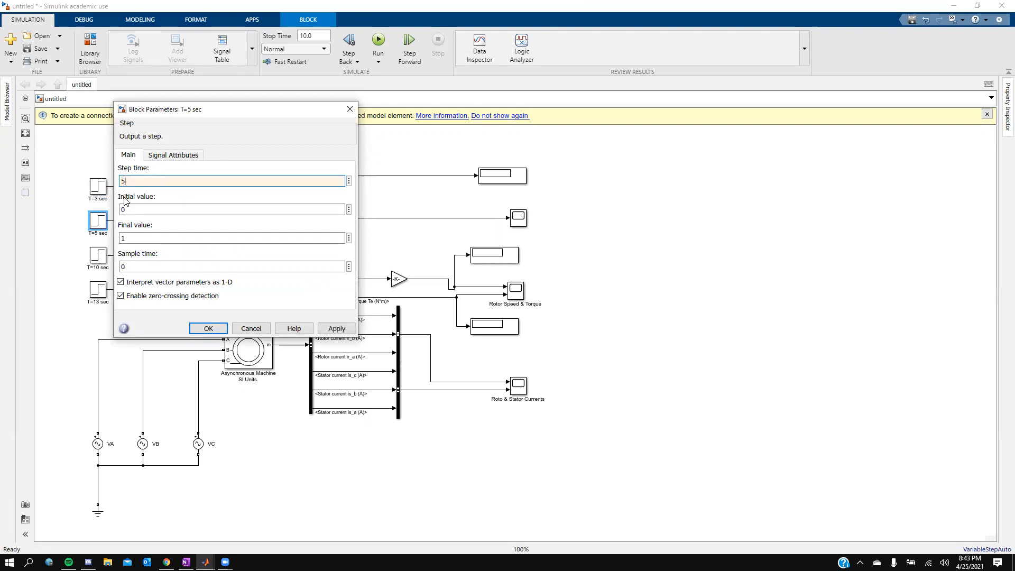
{"action": "double_click", "coordinate": [129, 240]}
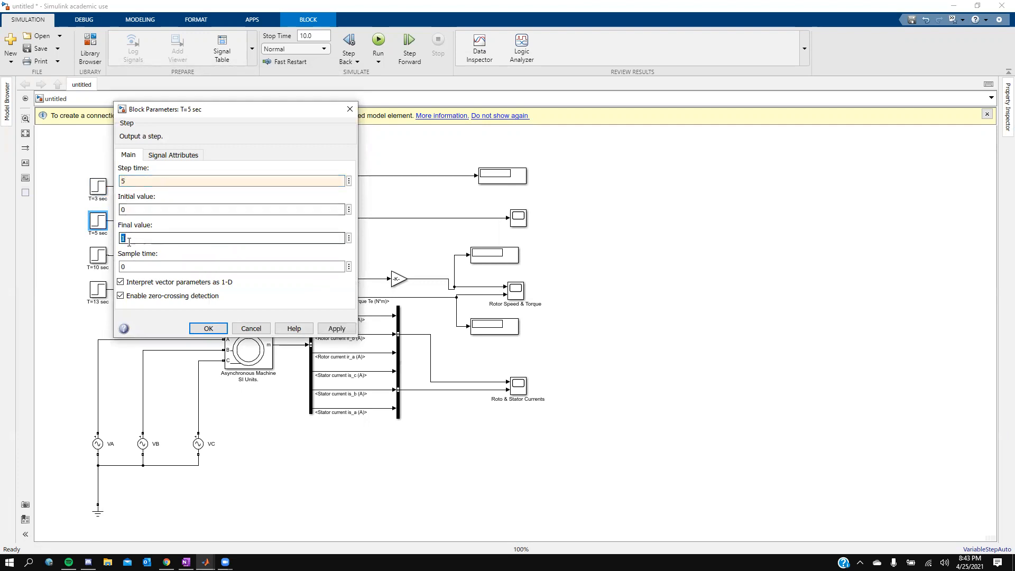
{"action": "type", "text": "="}
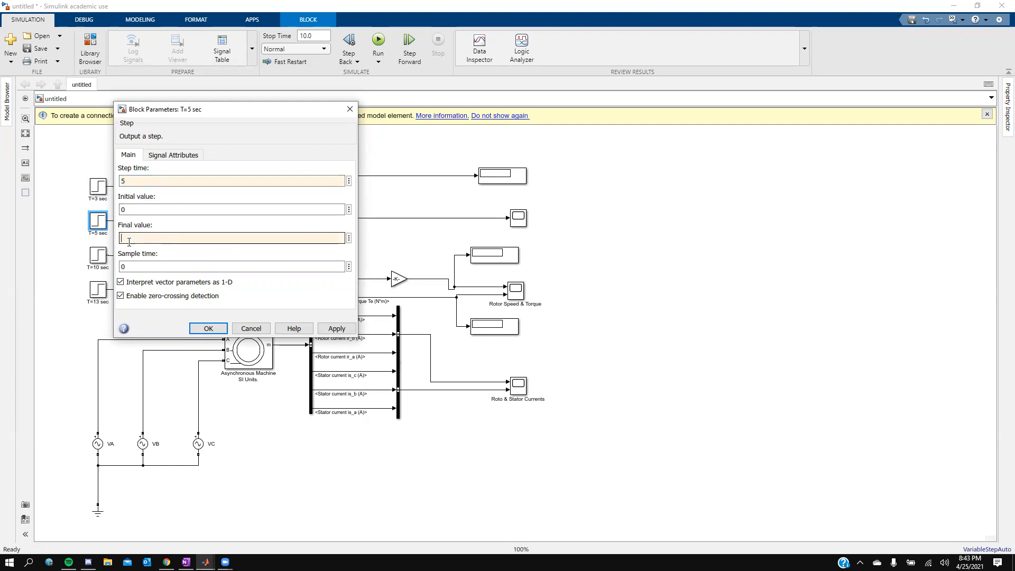
{"action": "type", "text": "26.72/2"}
{"action": "key", "text": "ctrl+a"}
{"action": "key", "text": "BackSpace"}
{"action": "type", "text": "13.36"}
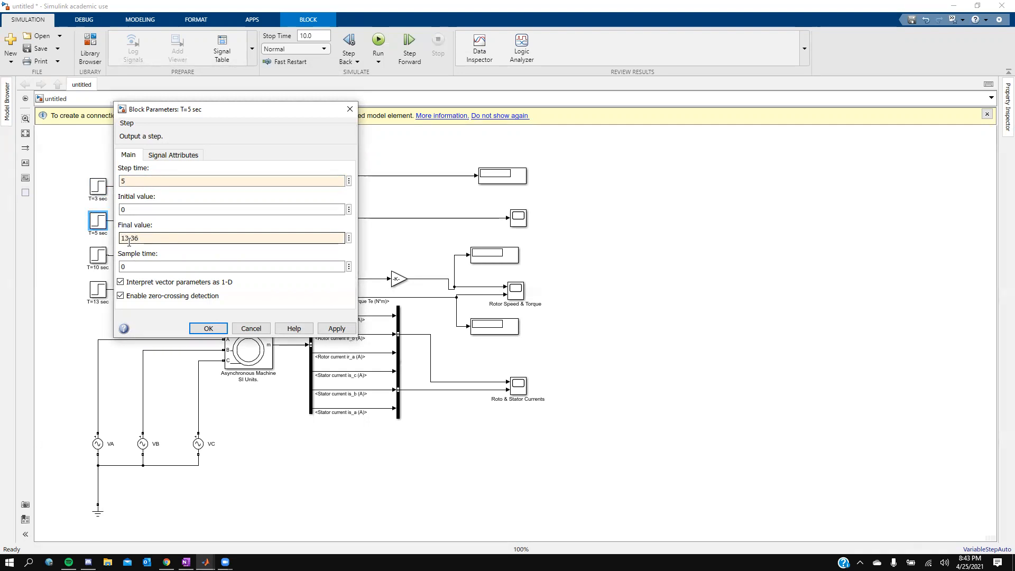
{"action": "left_click", "coordinate": [337, 328]}
{"action": "left_click", "coordinate": [210, 329]}
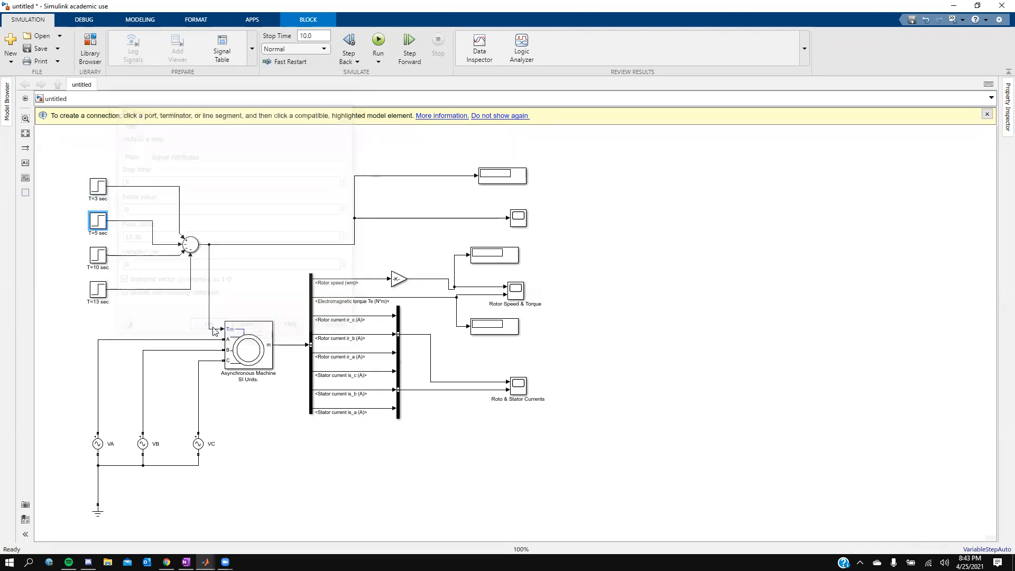
Step: Reopen the T=3 sec and T=5 sec step block parameters to verify them
{"action": "left_click", "coordinate": [106, 188]}
{"action": "double_click", "coordinate": [105, 188]}
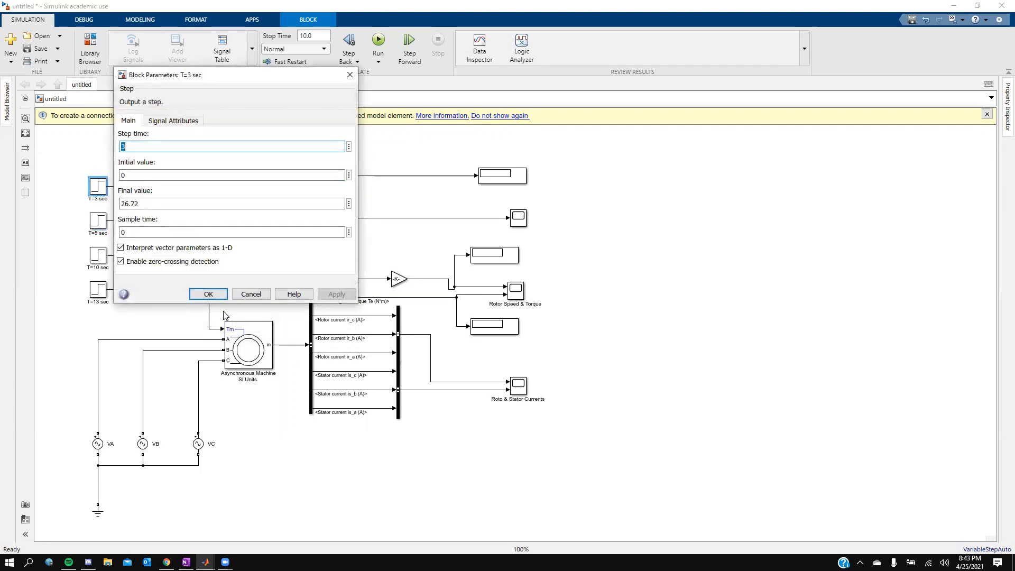
{"action": "left_click", "coordinate": [209, 294]}
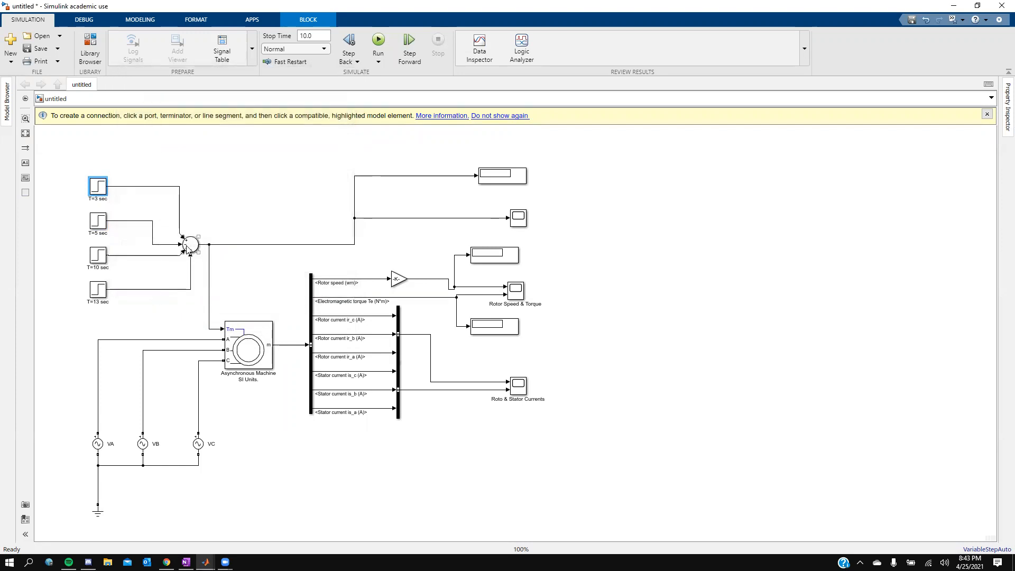
{"action": "double_click", "coordinate": [102, 224]}
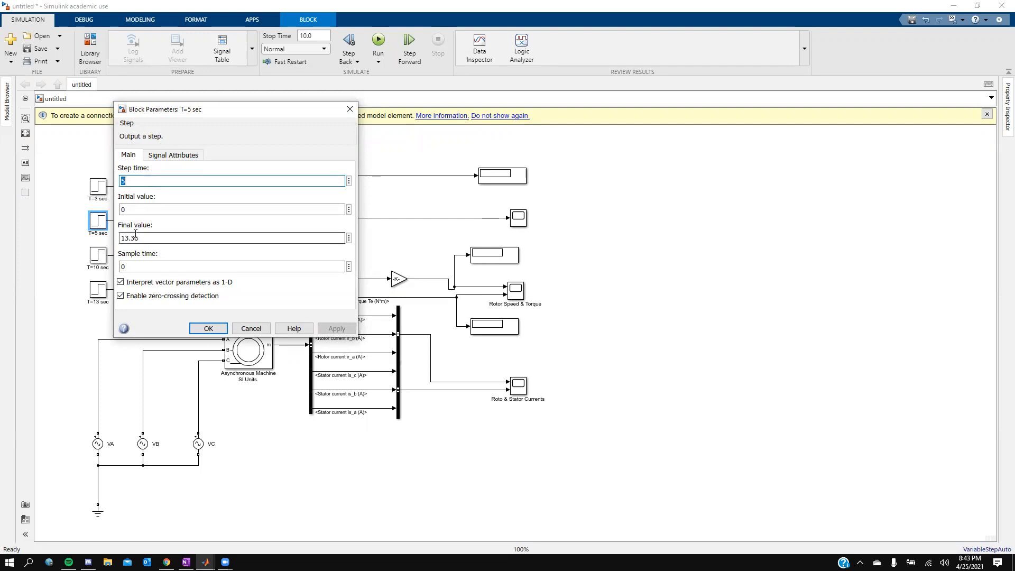
{"action": "left_click", "coordinate": [210, 328]}
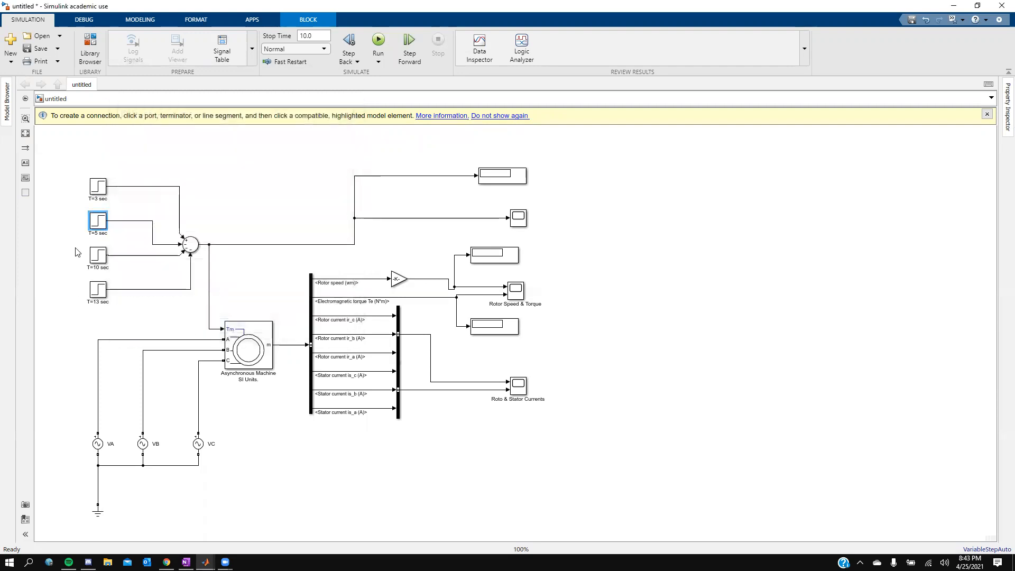
Step: Set the T=10 sec step block's step time to 10 and final value to 6.68
{"action": "left_click", "coordinate": [103, 258]}
{"action": "double_click", "coordinate": [103, 258]}
{"action": "double_click", "coordinate": [136, 215]}
{"action": "type", "text": "10"}
{"action": "double_click", "coordinate": [134, 273]}
{"action": "type", "text": "-"}
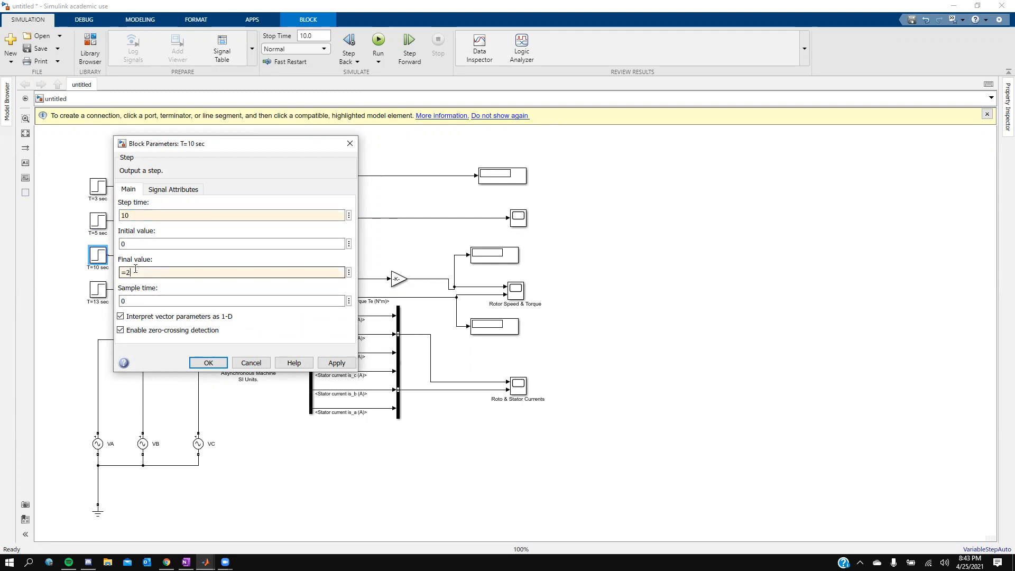
{"action": "type", "text": "26.72/"}
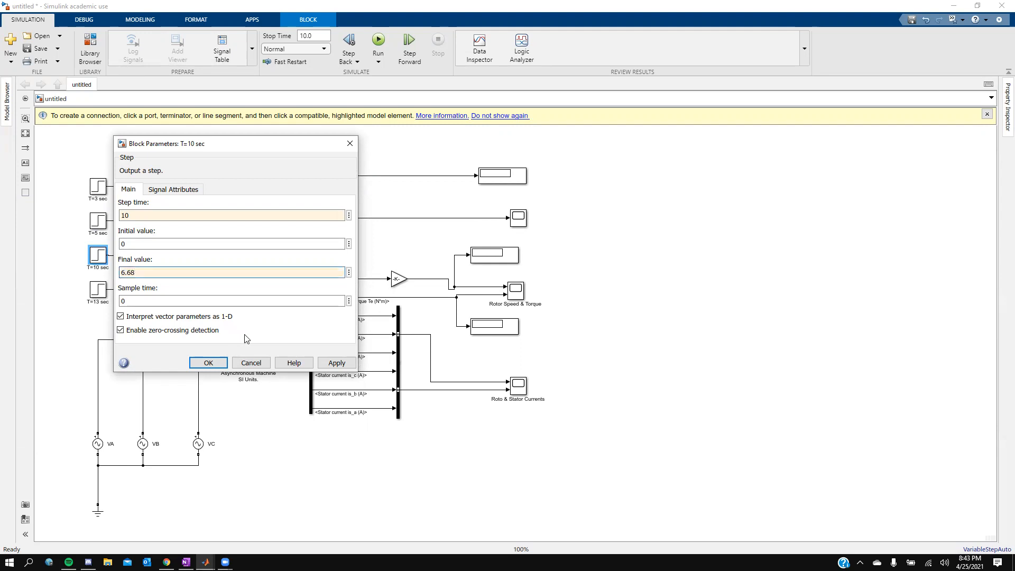
{"action": "left_click", "coordinate": [330, 363]}
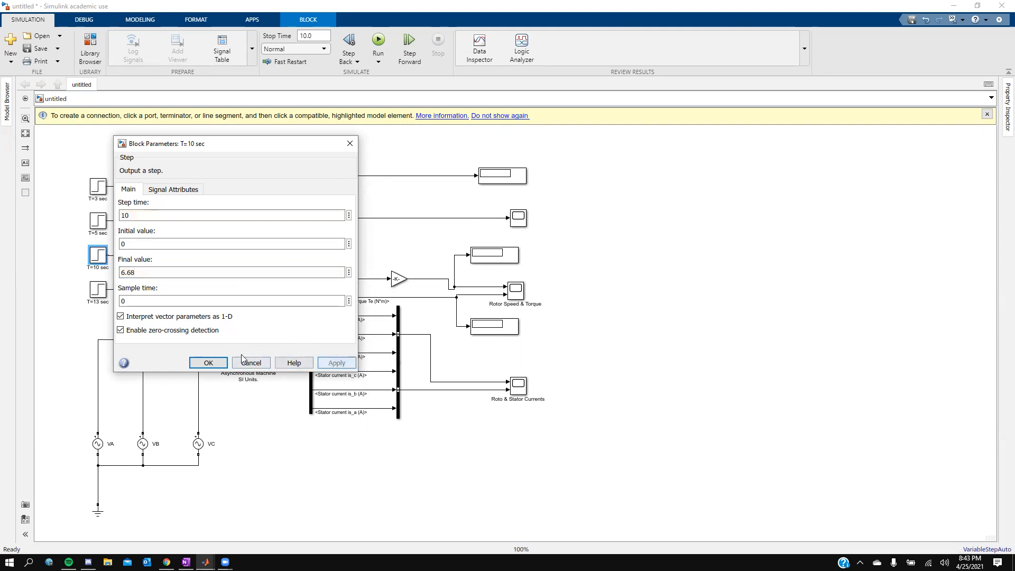
{"action": "left_click", "coordinate": [214, 363]}
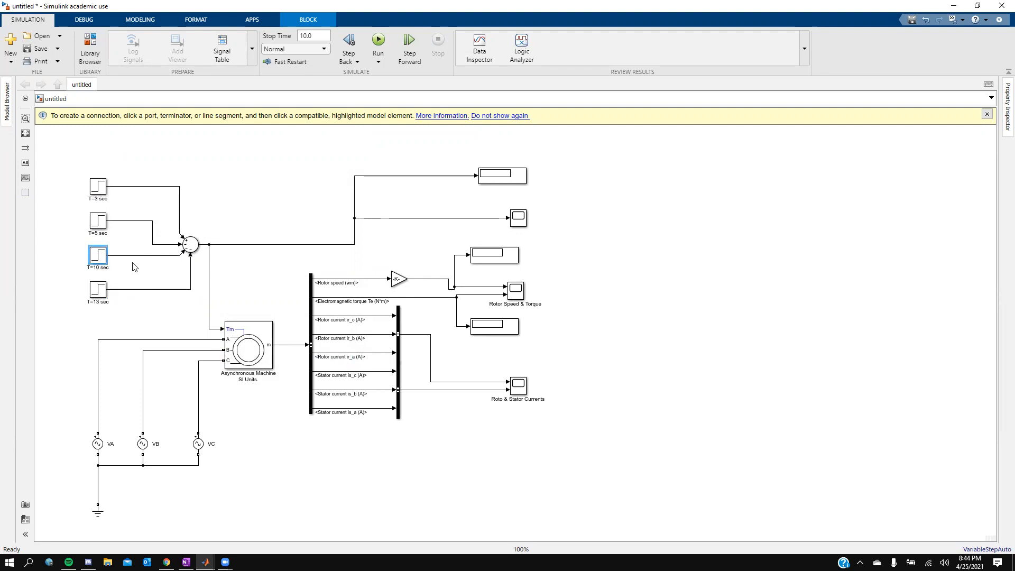
Step: Set the T=13 sec step block's step time to 13 and final value to 6.68
{"action": "left_click", "coordinate": [100, 293]}
{"action": "double_click", "coordinate": [99, 295]}
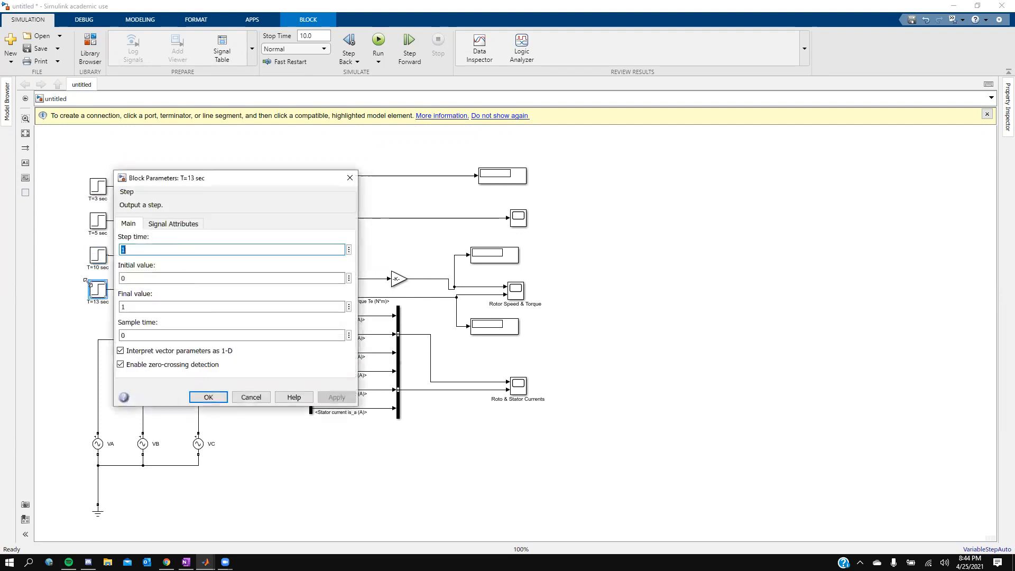
{"action": "type", "text": "13"}
{"action": "double_click", "coordinate": [130, 308]}
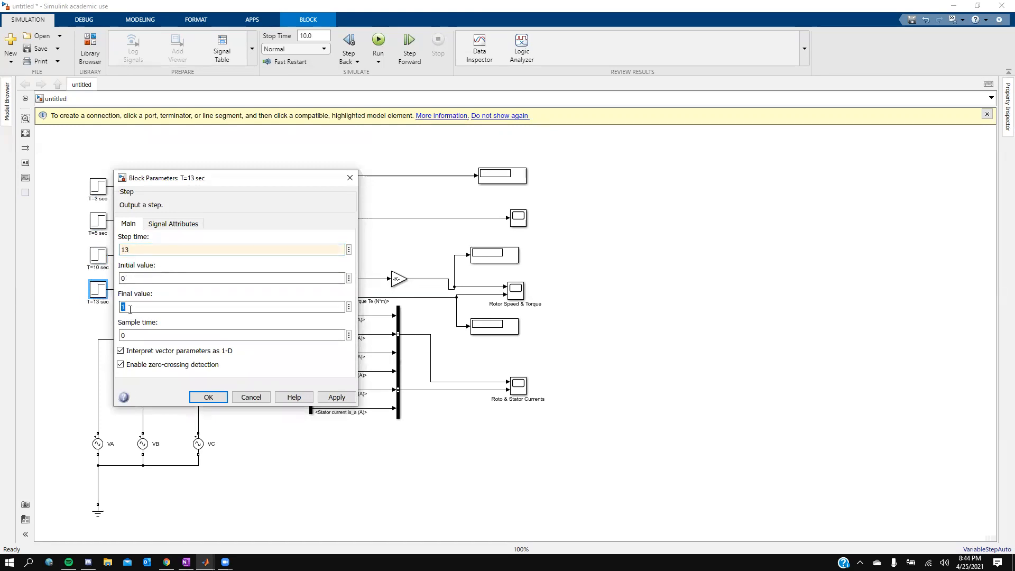
{"action": "type", "text": "6.68"}
{"action": "left_click", "coordinate": [336, 398]}
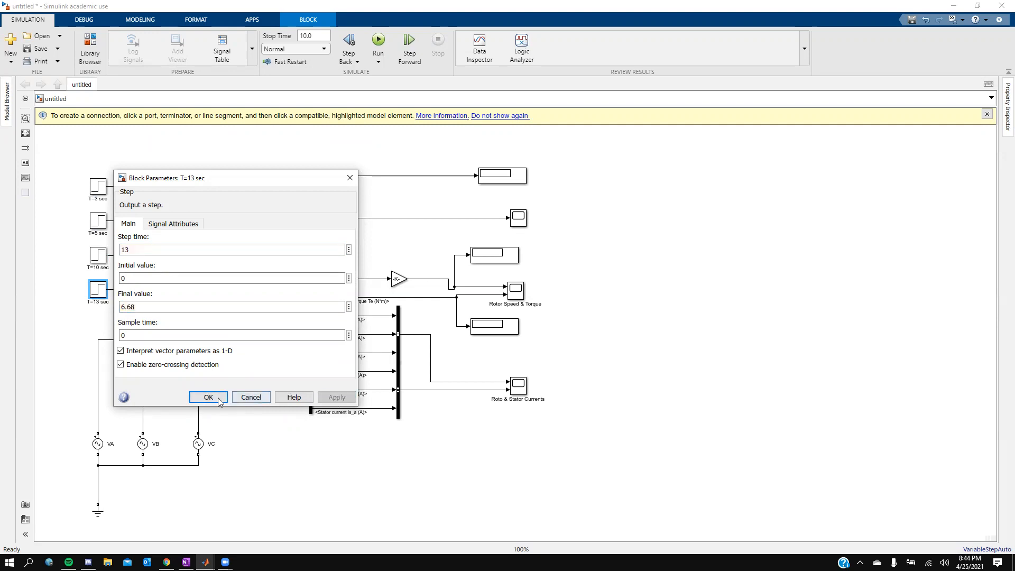
{"action": "left_click", "coordinate": [208, 397]}
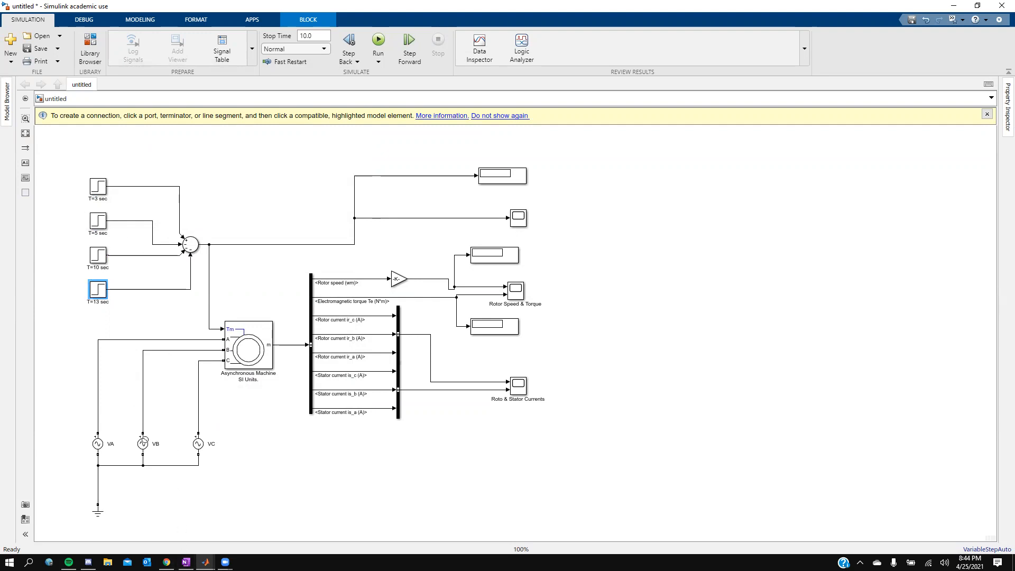
Step: Review the load torque equations in the OneNote reference and return to Simulink
{"action": "left_click", "coordinate": [185, 562]}
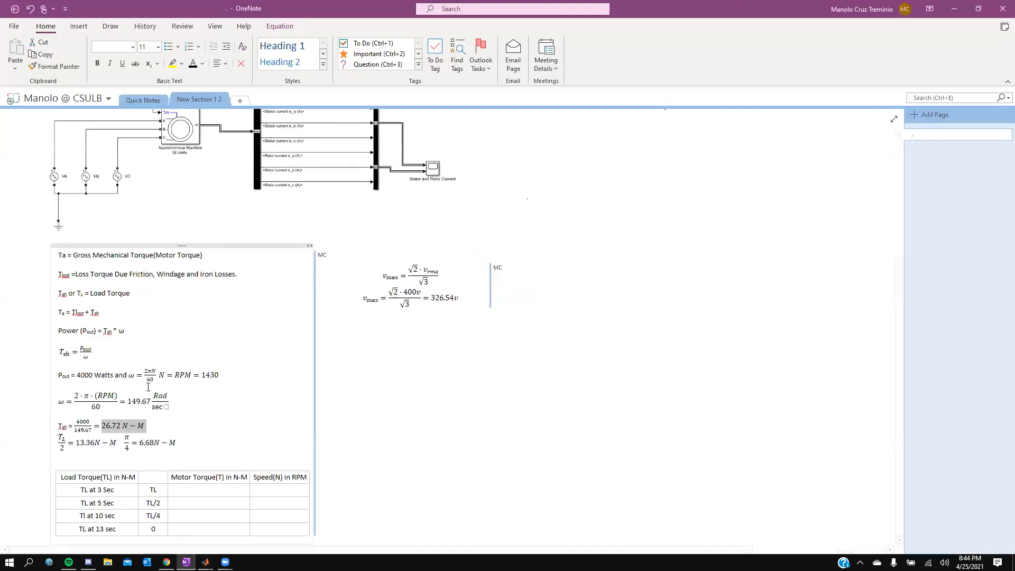
{"action": "double_click", "coordinate": [211, 376]}
{"action": "left_click", "coordinate": [147, 372]}
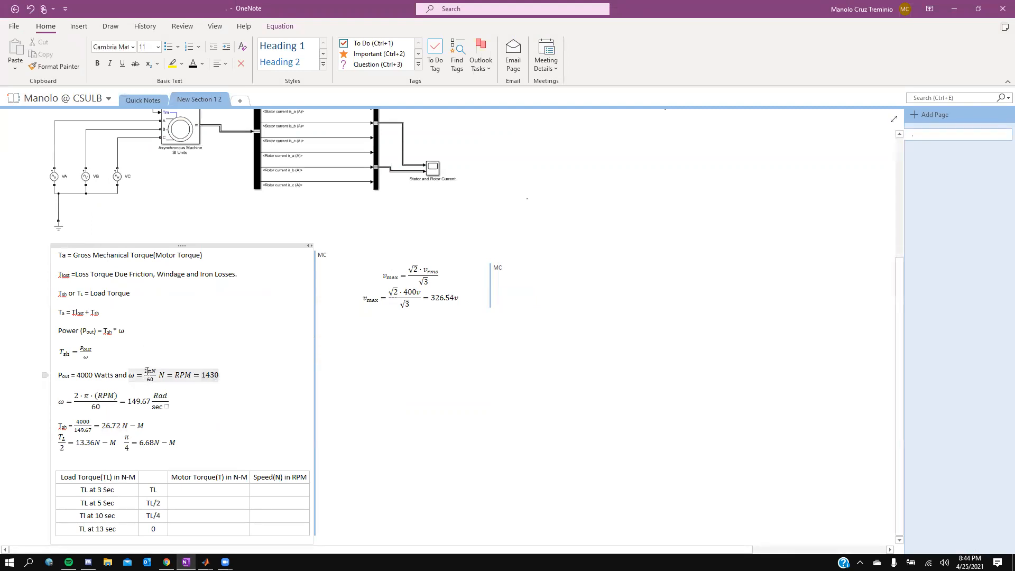
{"action": "left_click", "coordinate": [150, 377]}
{"action": "key", "text": "Up"}
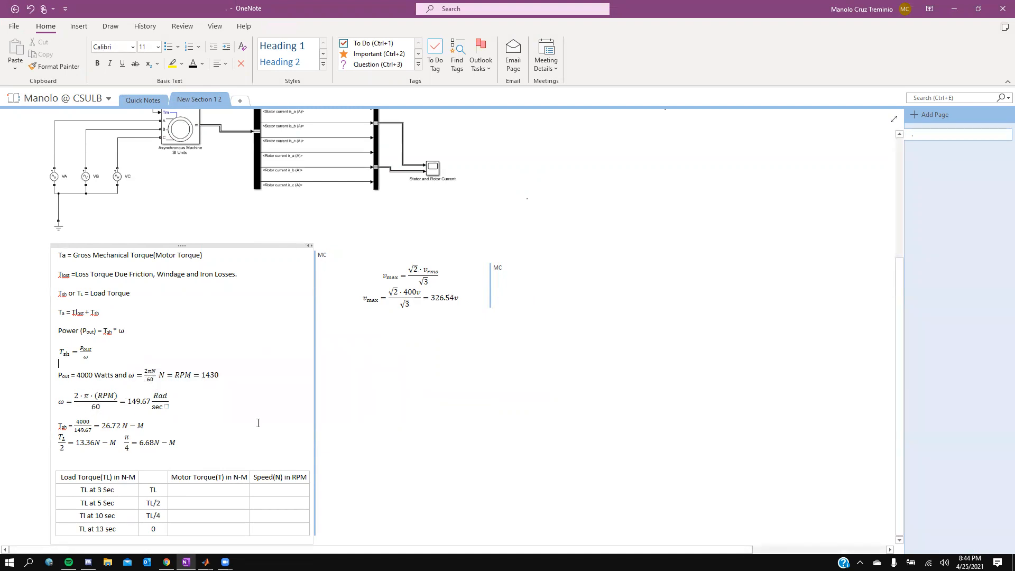
{"action": "mouse_move", "coordinate": [206, 562]}
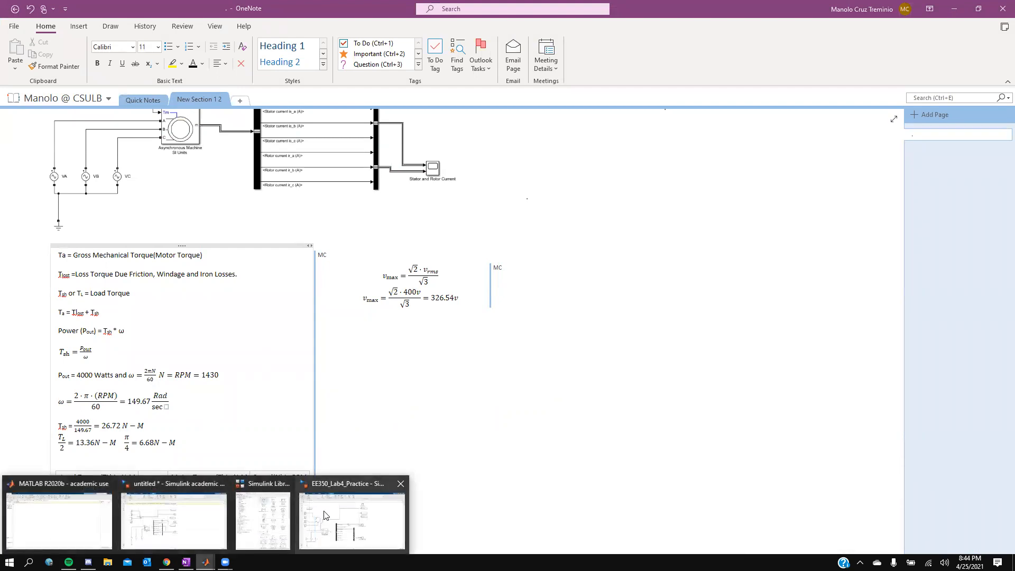
{"action": "left_click", "coordinate": [175, 521]}
Step: Enlarge the gain block so its 60/(2*pi) expression is displayed
{"action": "left_click", "coordinate": [407, 280]}
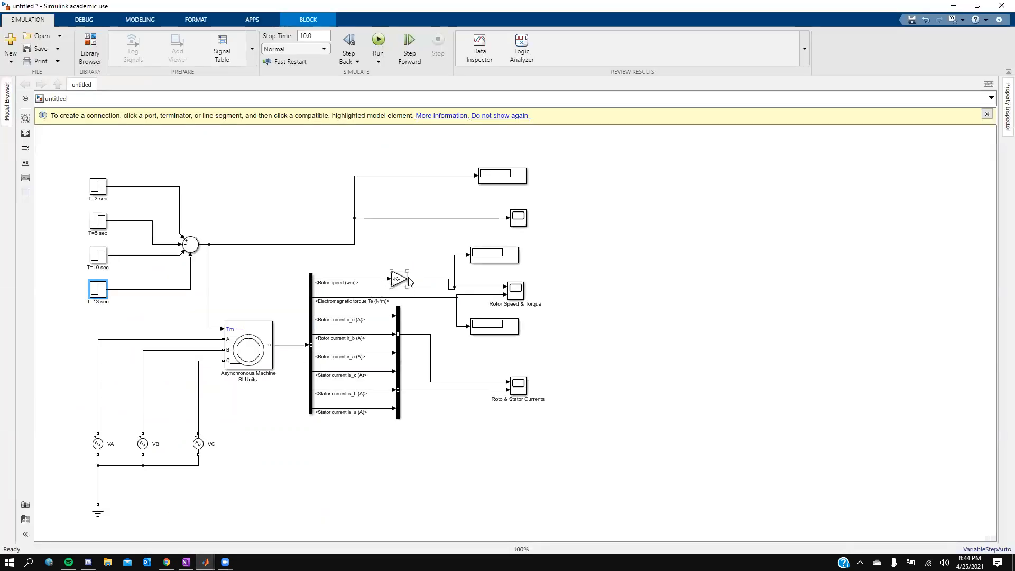
{"action": "left_click_drag", "start_coordinate": [392, 271], "coordinate": [370, 267]}
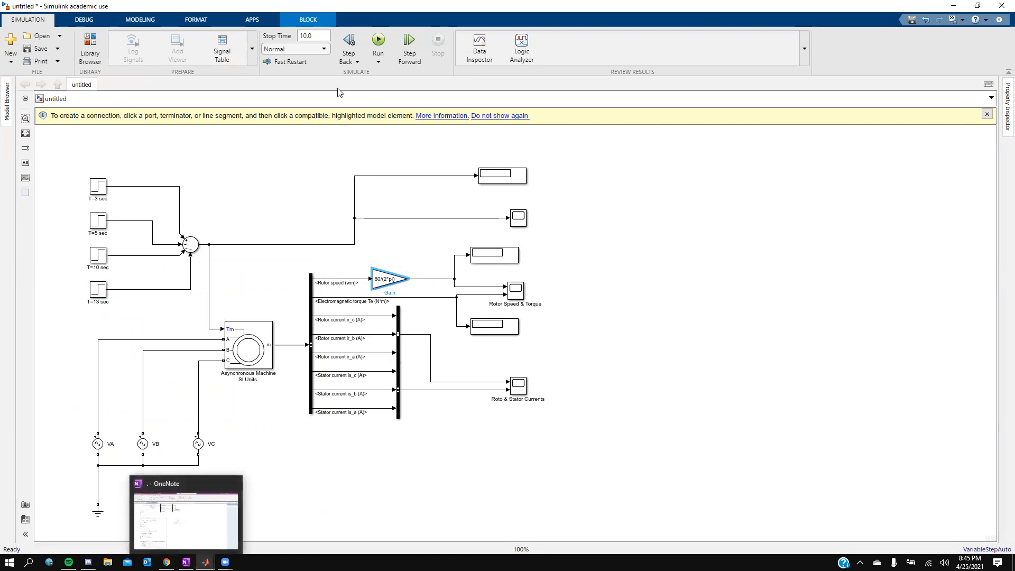
Step: Set the simulation stop time to 15.00
{"action": "left_click", "coordinate": [318, 35]}
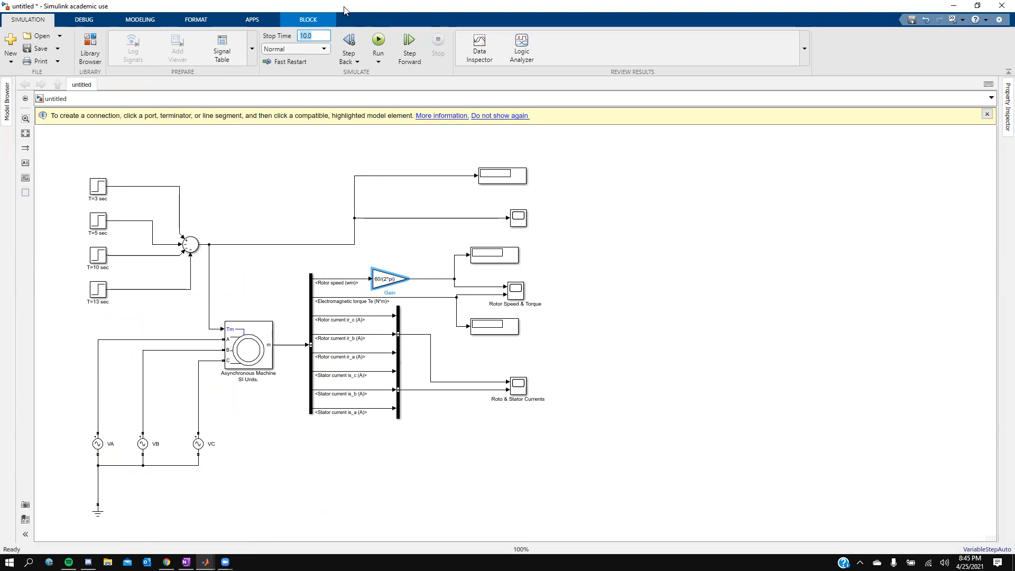
{"action": "type", "text": "15.00"}
Step: Enable stepping back in the simulation stepping options with 5 saved back steps
{"action": "left_click", "coordinate": [350, 52]}
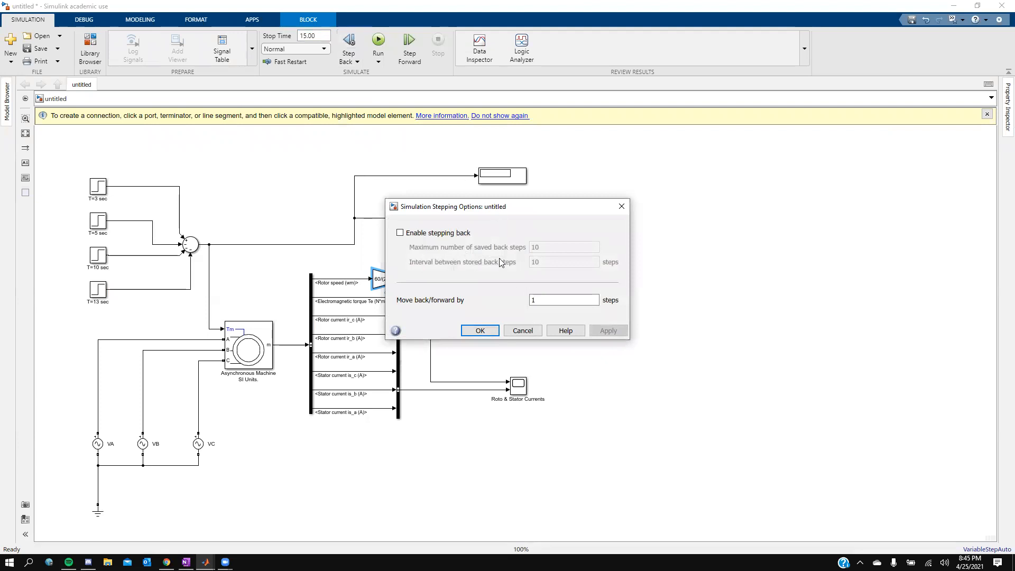
{"action": "left_click", "coordinate": [400, 233]}
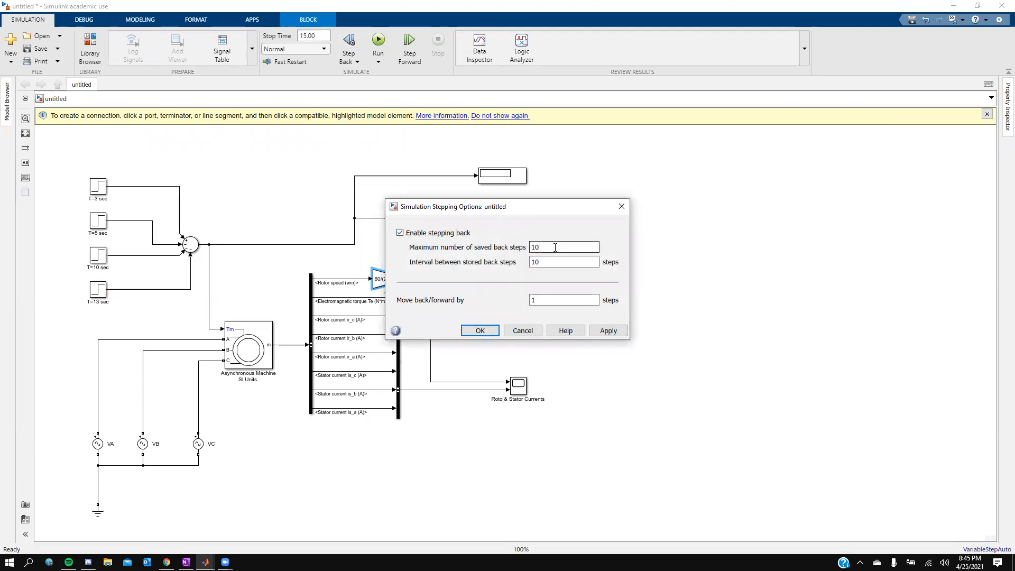
{"action": "key", "text": "Tab"}
{"action": "type", "text": "5"}
{"action": "left_click", "coordinate": [603, 331]}
{"action": "left_click", "coordinate": [497, 331]}
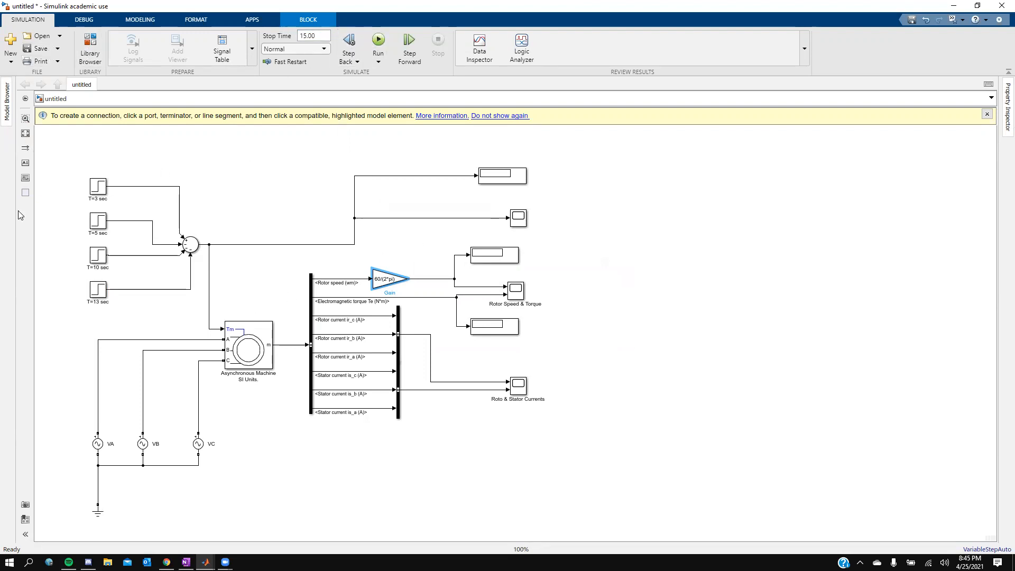
Step: Add a powergui block from the library above the step blocks
{"action": "left_click", "coordinate": [90, 48]}
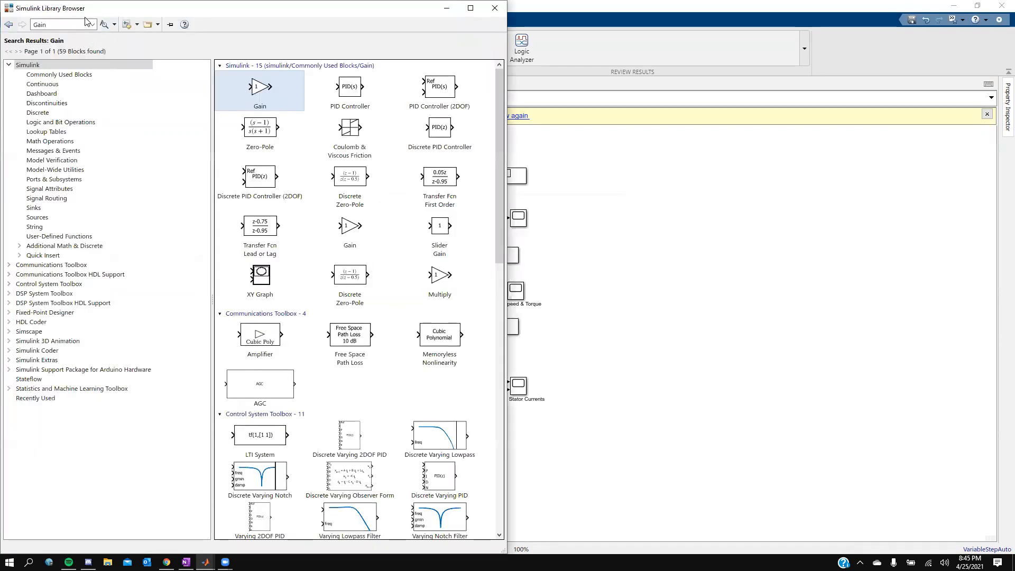
{"action": "left_click", "coordinate": [91, 25]}
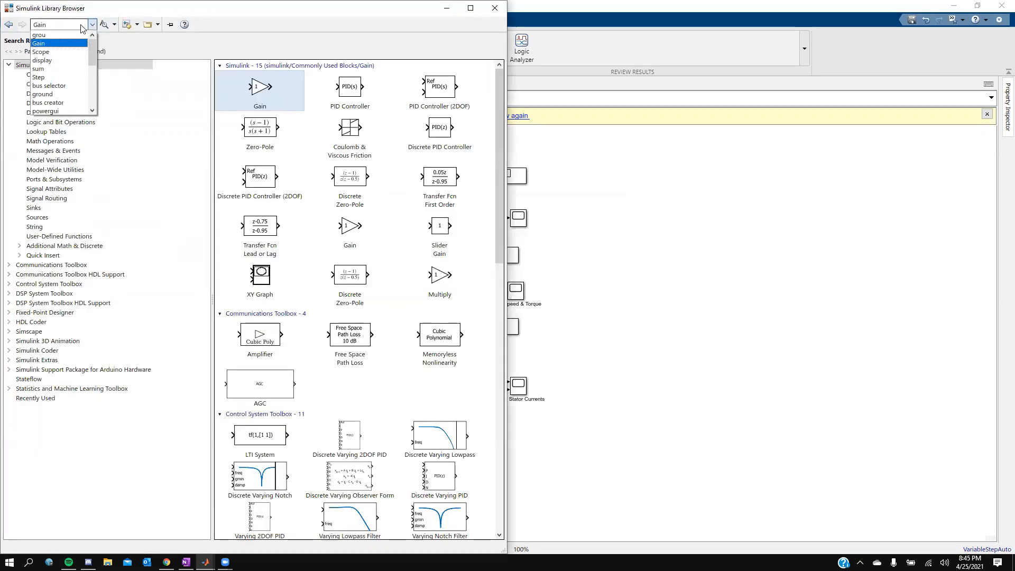
{"action": "scroll", "coordinate": [57, 59], "scroll_direction": "down", "scroll_amount": 3}
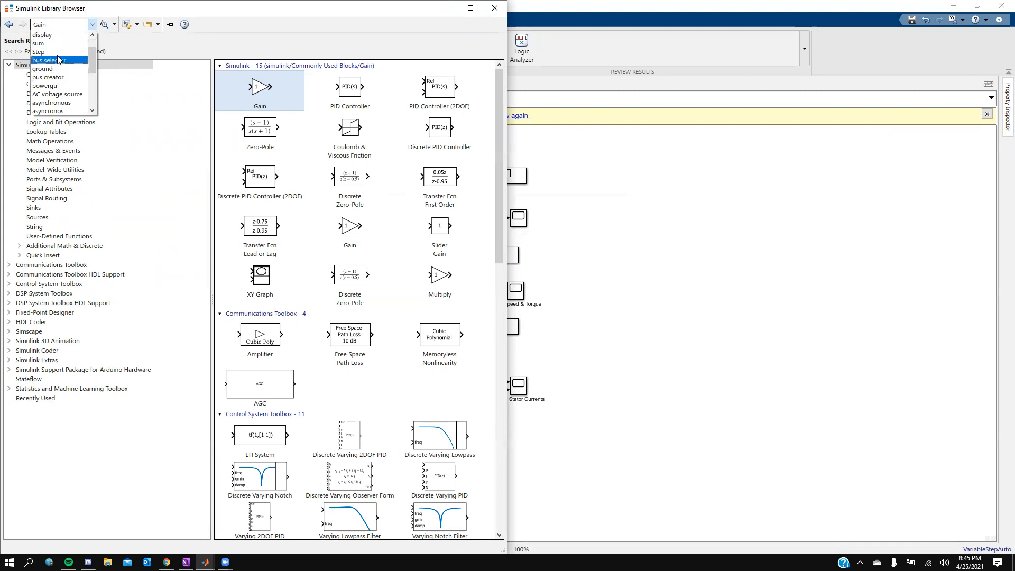
{"action": "left_click", "coordinate": [57, 86]}
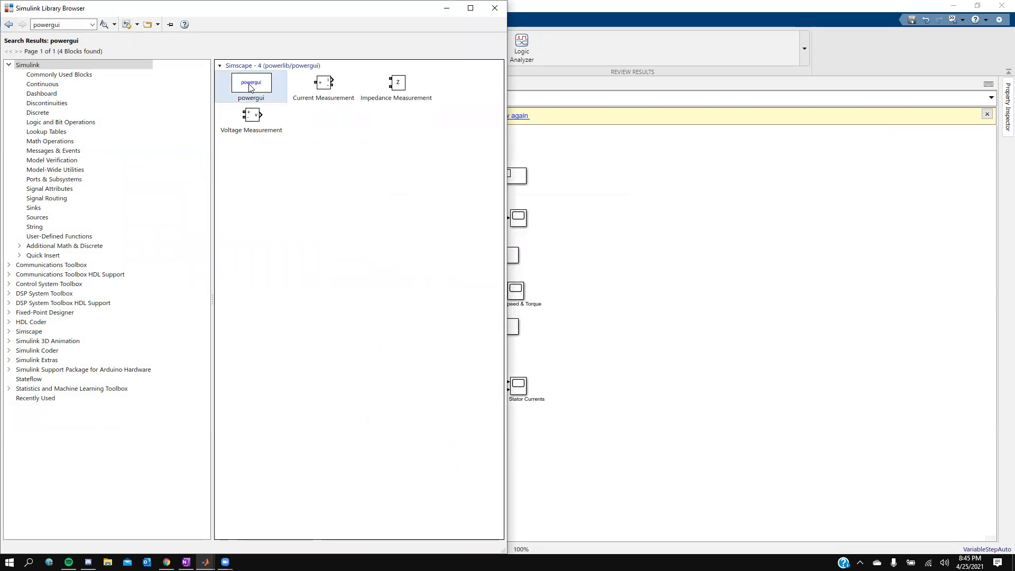
{"action": "left_click_drag", "start_coordinate": [247, 84], "coordinate": [152, 151]}
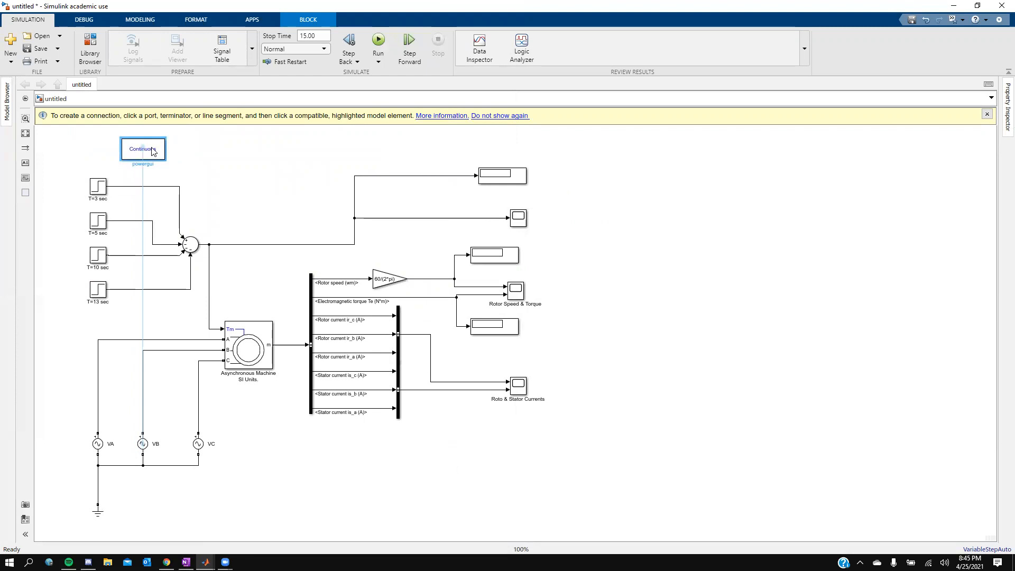
{"action": "left_click", "coordinate": [225, 189]}
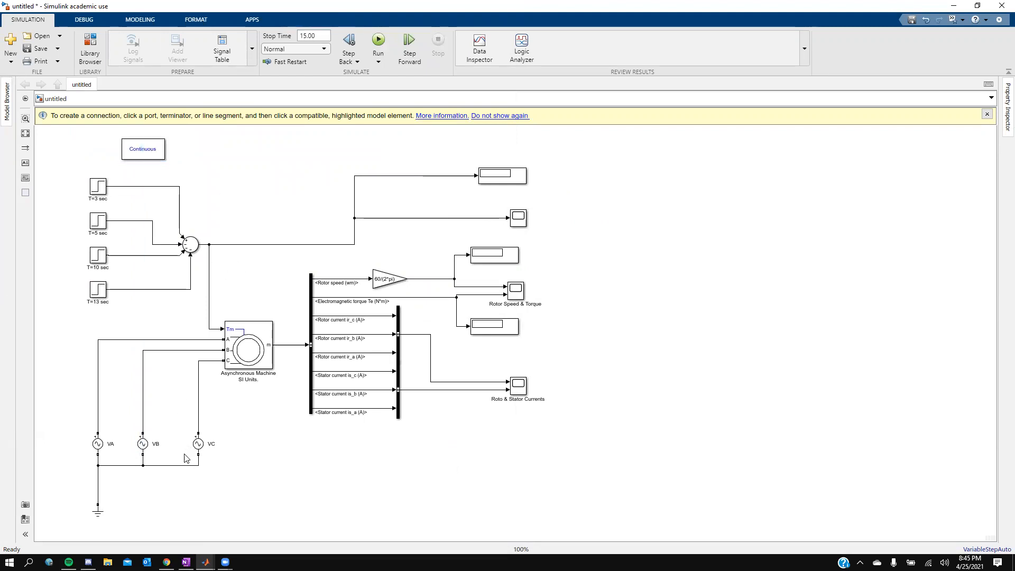
Step: Shift the VC voltage source slightly left and run the simulation
{"action": "left_click_drag", "start_coordinate": [199, 445], "coordinate": [187, 445]}
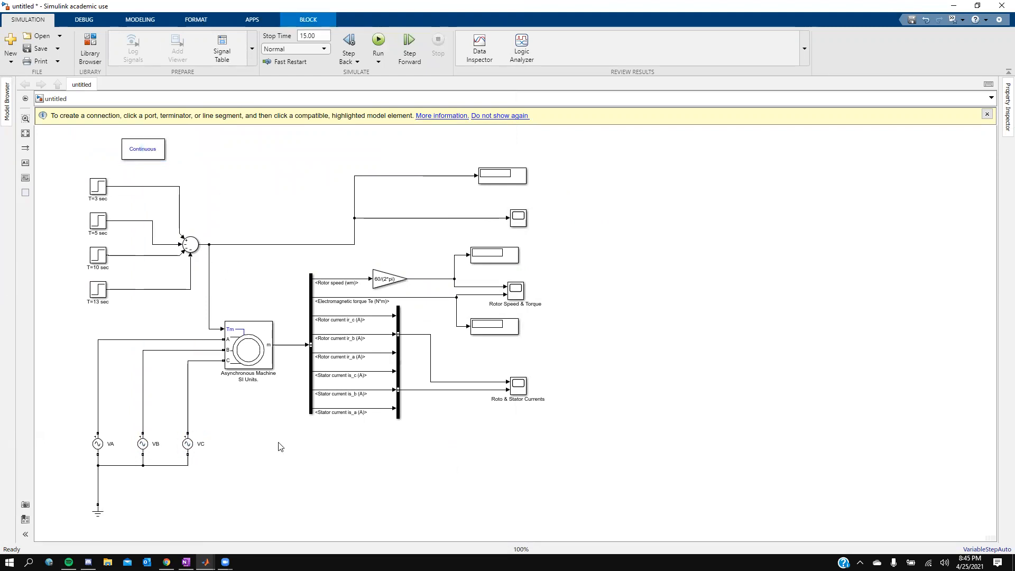
{"action": "left_click", "coordinate": [379, 41]}
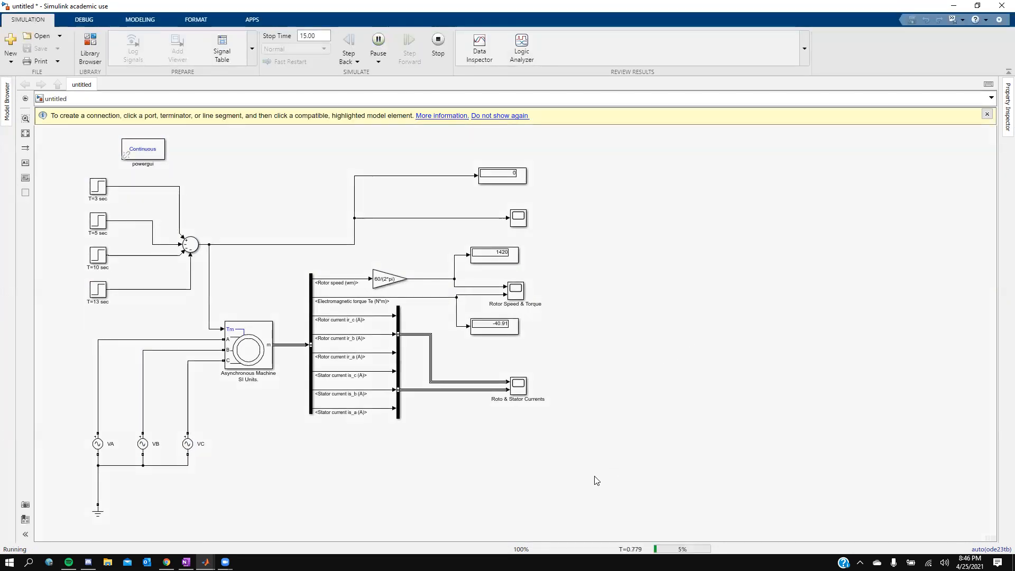
Step: Open the load torque scope and move its window aside to watch the torque steps
{"action": "left_click", "coordinate": [524, 221]}
{"action": "double_click", "coordinate": [524, 222]}
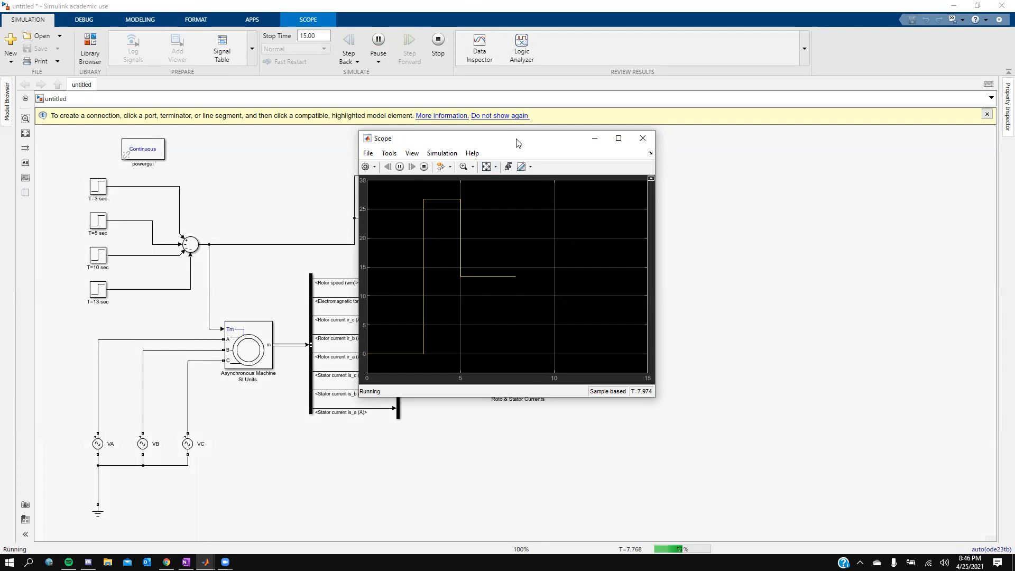
{"action": "left_click_drag", "start_coordinate": [518, 142], "coordinate": [247, 110]}
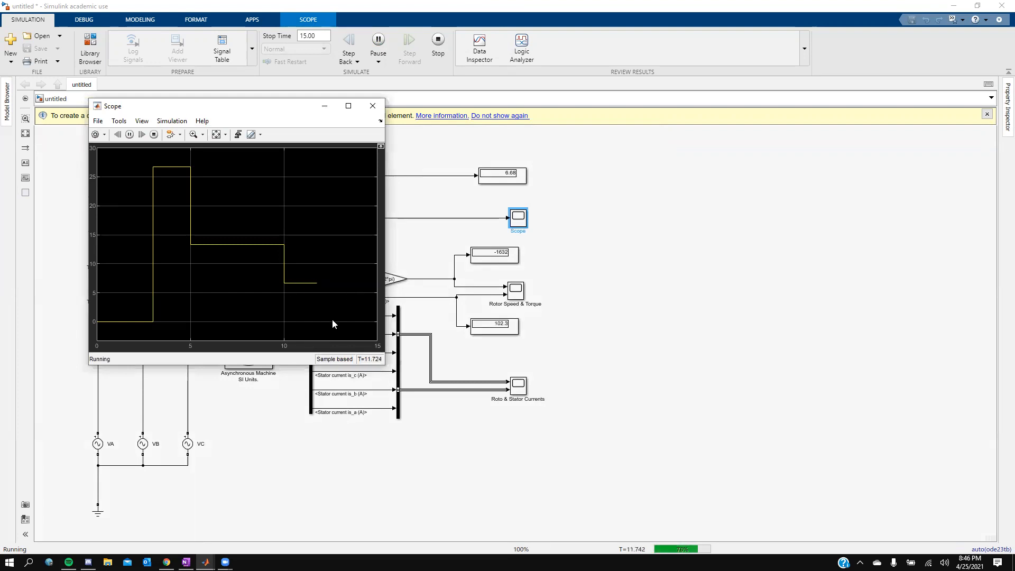
Step: Open the Rotor Speed & Torque scope, rescale its axes, and minimize it
{"action": "left_click", "coordinate": [476, 295]}
{"action": "double_click", "coordinate": [515, 290]}
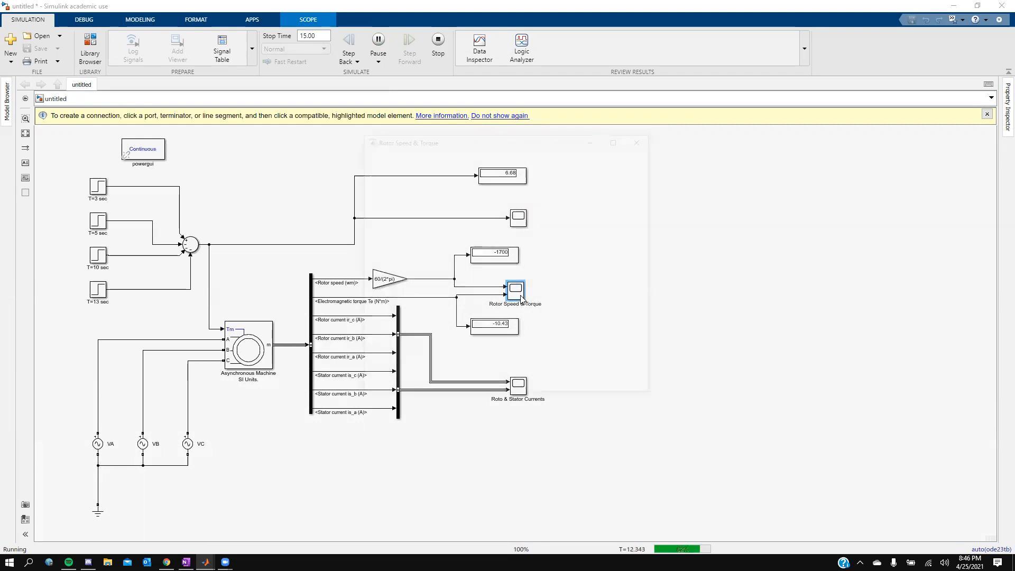
{"action": "left_click", "coordinate": [495, 167]}
{"action": "left_click", "coordinate": [487, 195]}
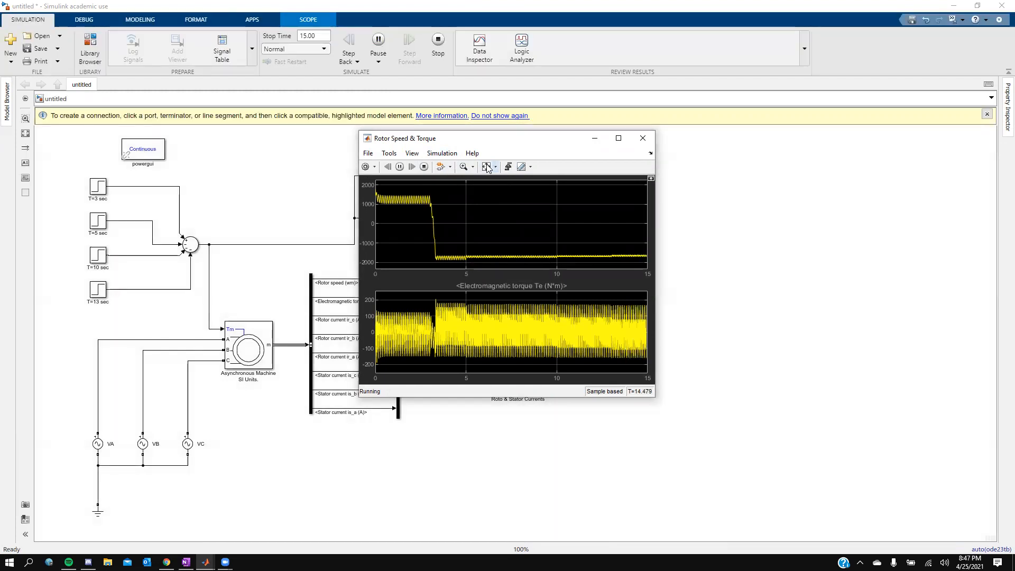
{"action": "left_click", "coordinate": [594, 138]}
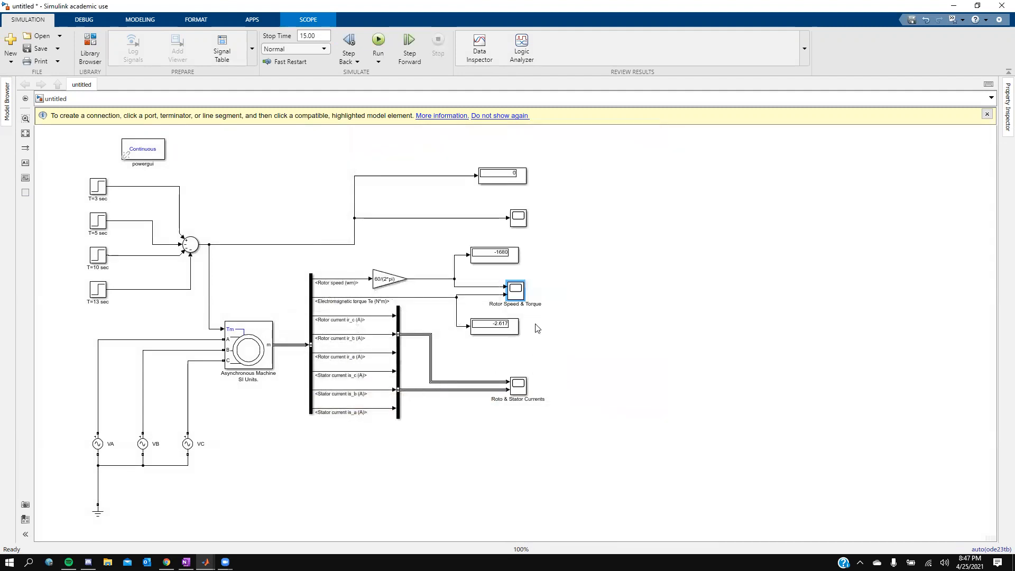
Step: Reopen the Rotor Speed & Torque scope to inspect the completed results, then close it
{"action": "double_click", "coordinate": [518, 385]}
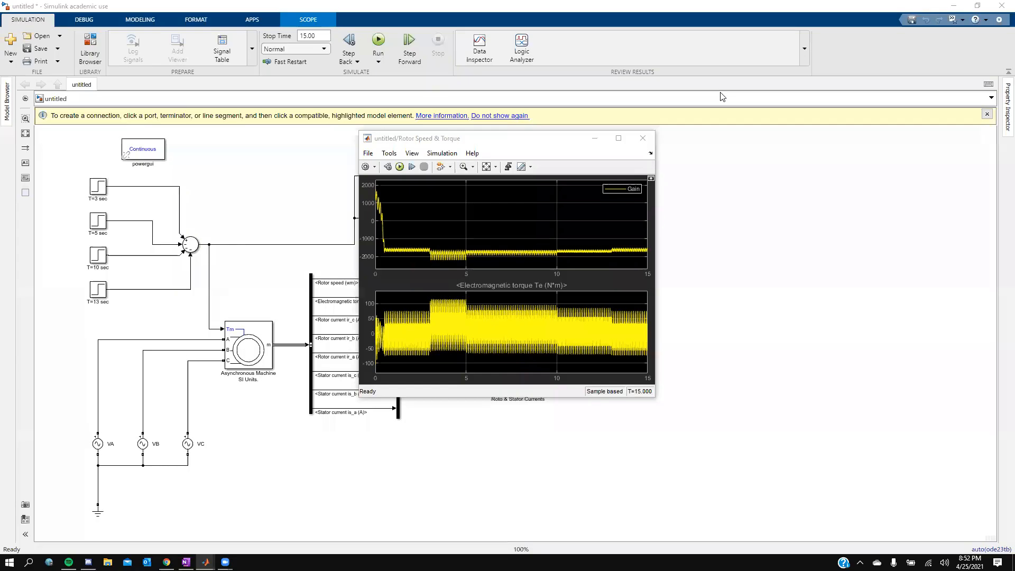
{"action": "left_click", "coordinate": [459, 139]}
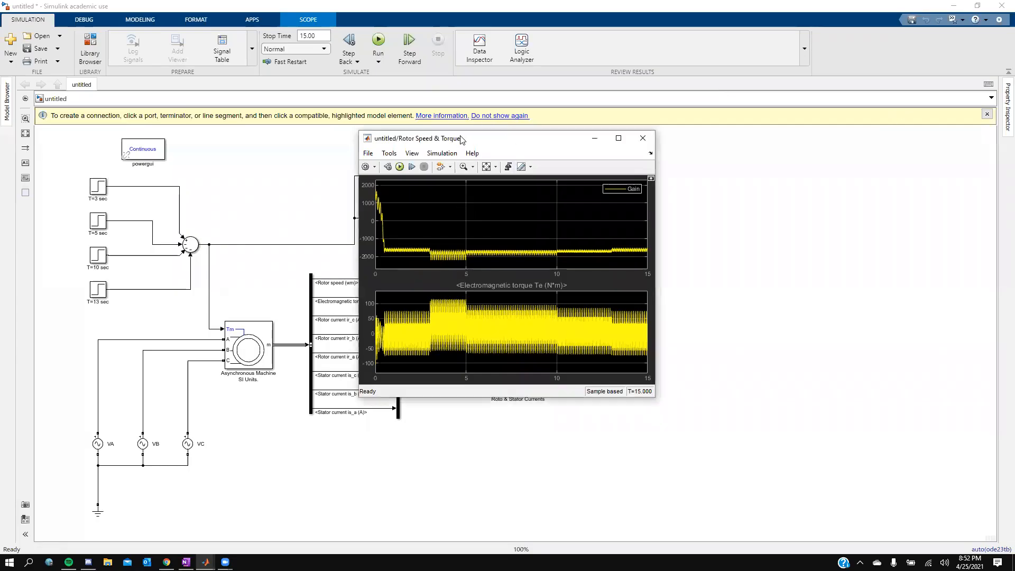
{"action": "left_click_drag", "start_coordinate": [461, 140], "coordinate": [581, 151]}
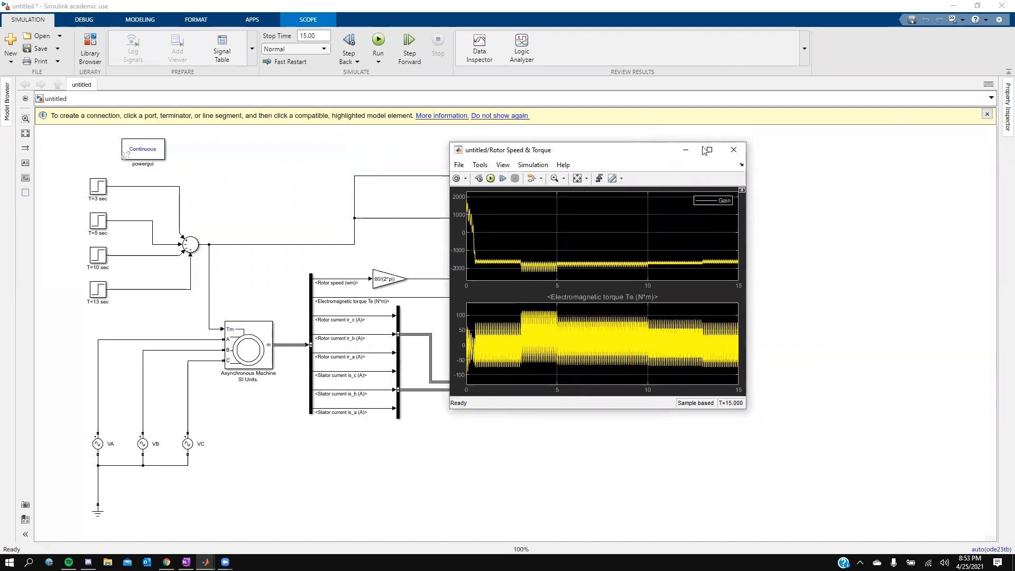
{"action": "left_click", "coordinate": [732, 145]}
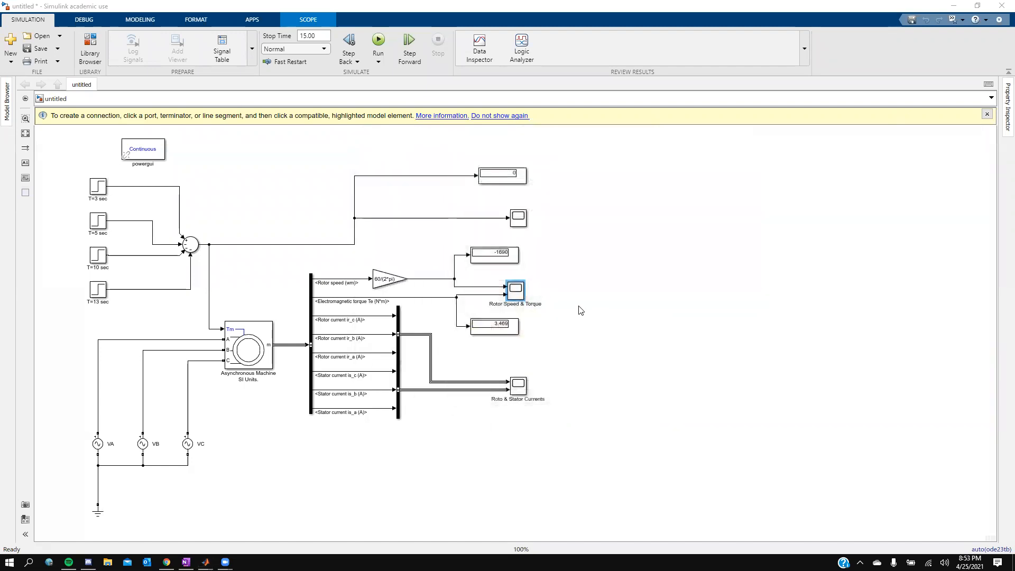
Step: Open the load torque scope and move its window to the top of the screen
{"action": "double_click", "coordinate": [518, 217]}
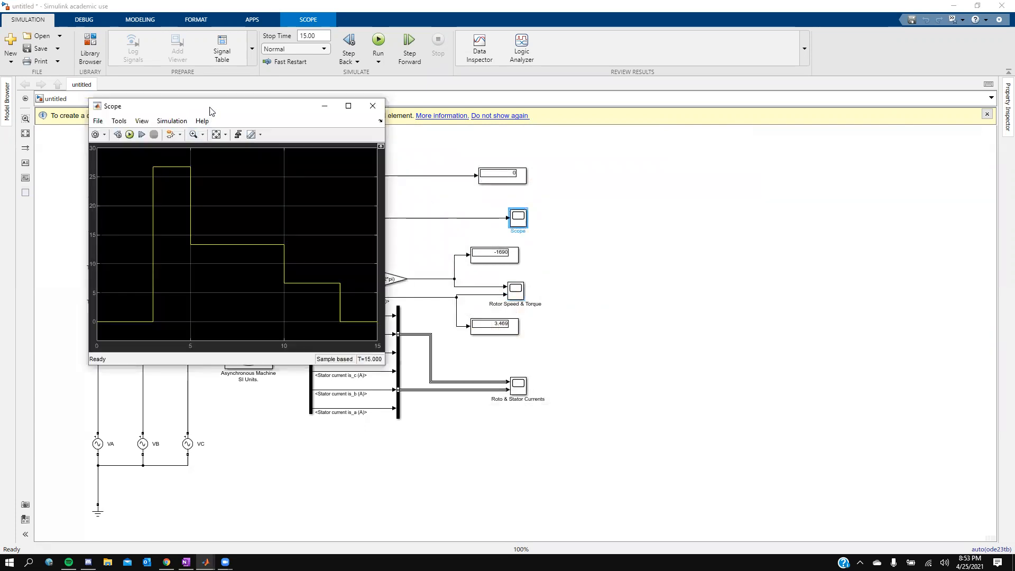
{"action": "left_click_drag", "start_coordinate": [211, 106], "coordinate": [178, 8]}
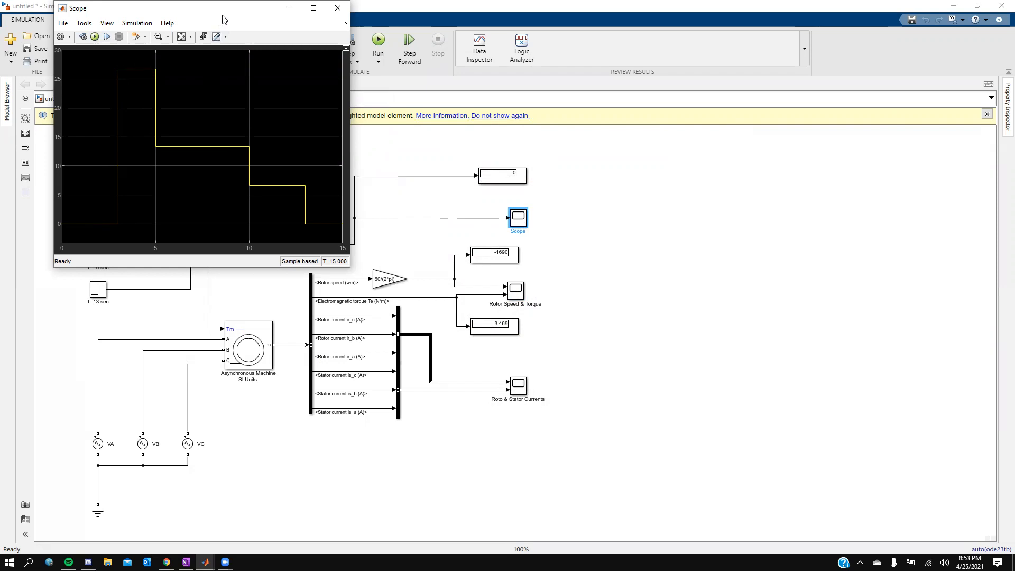
{"action": "left_click_drag", "start_coordinate": [220, 12], "coordinate": [423, 12]}
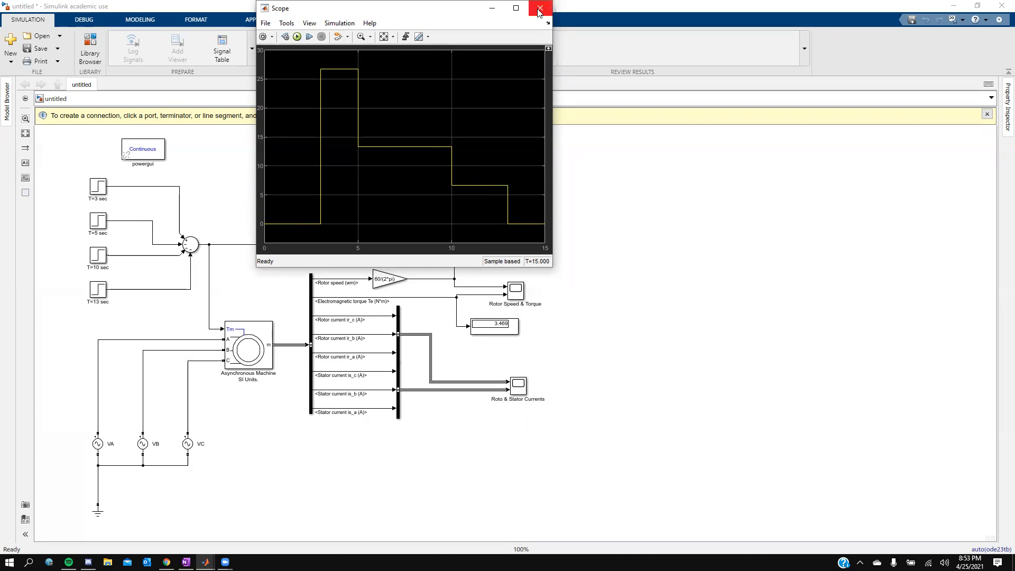
Step: Open the Rotor Speed & Torque scope maximized, then switch back to the model window
{"action": "left_click", "coordinate": [518, 294]}
{"action": "double_click", "coordinate": [518, 294]}
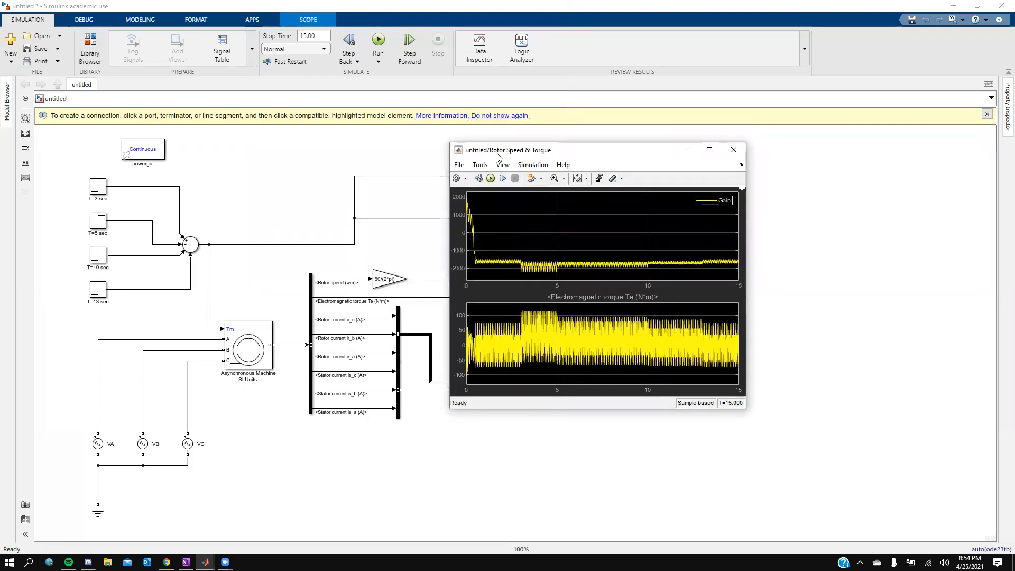
{"action": "left_click", "coordinate": [709, 150]}
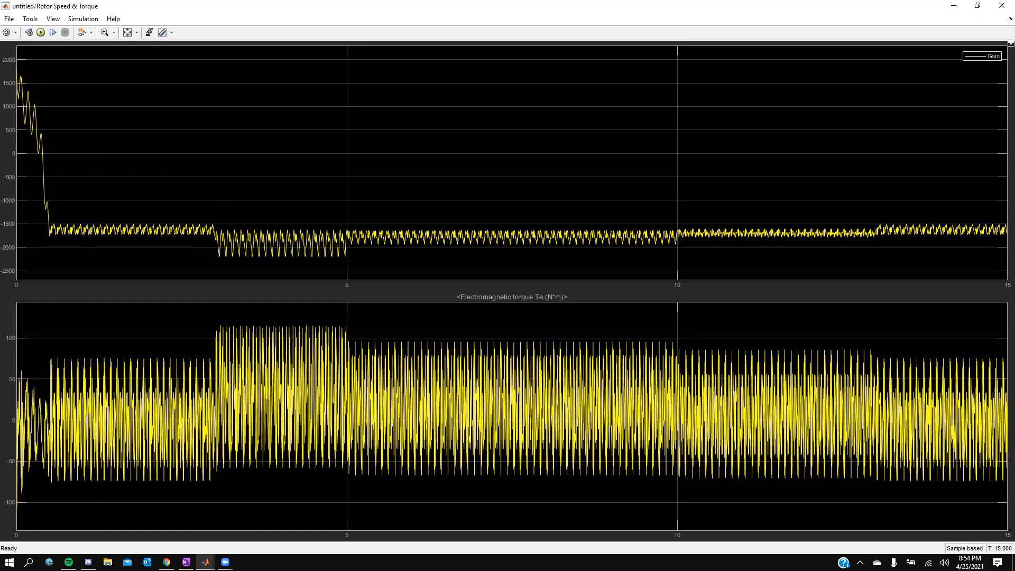
{"action": "mouse_move", "coordinate": [205, 562]}
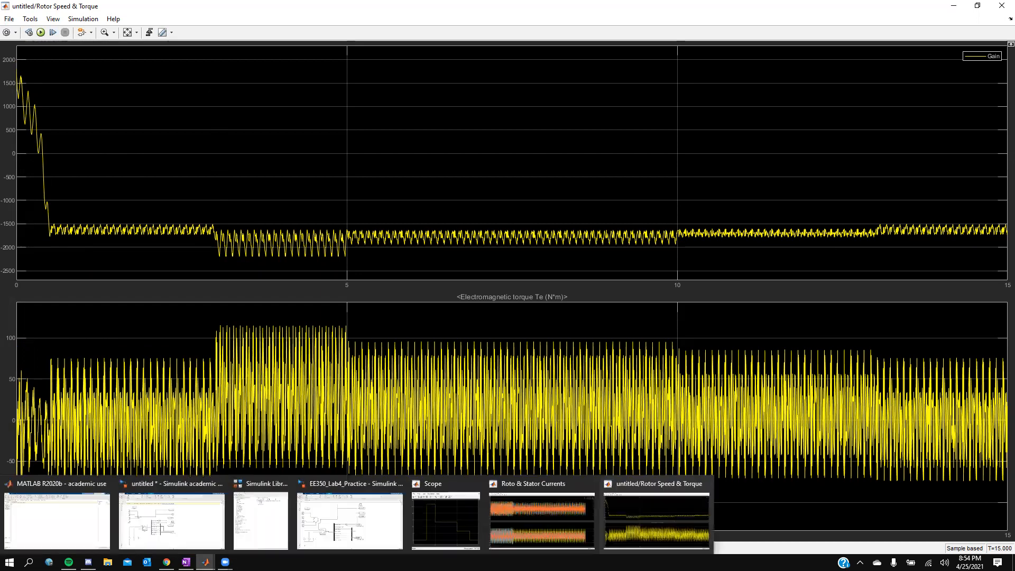
{"action": "left_click", "coordinate": [186, 524]}
Step: Bring up the load torque and Rotor Speed & Torque scopes again, then return to the model window
{"action": "double_click", "coordinate": [518, 217]}
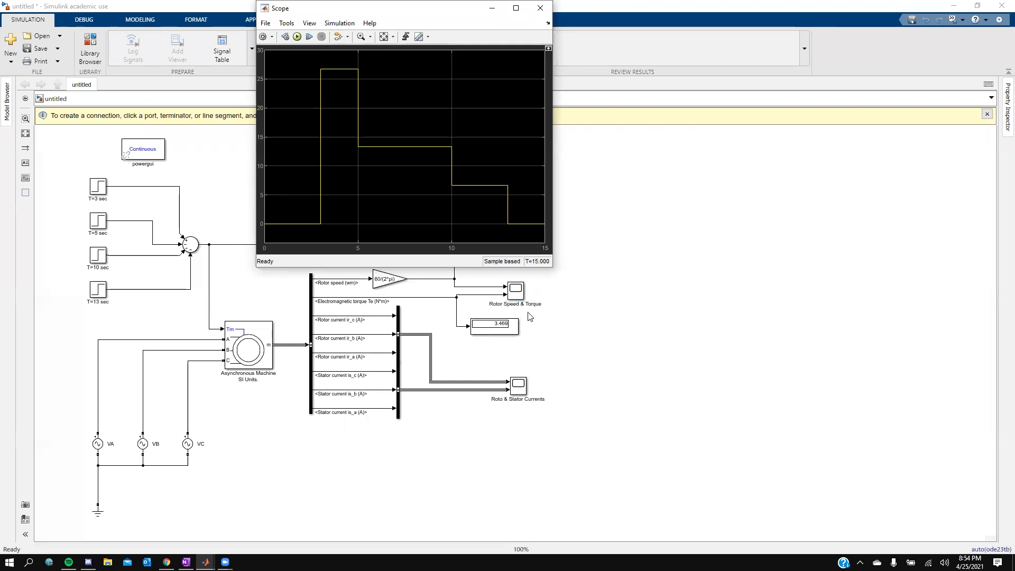
{"action": "left_click", "coordinate": [524, 294]}
{"action": "double_click", "coordinate": [524, 294]}
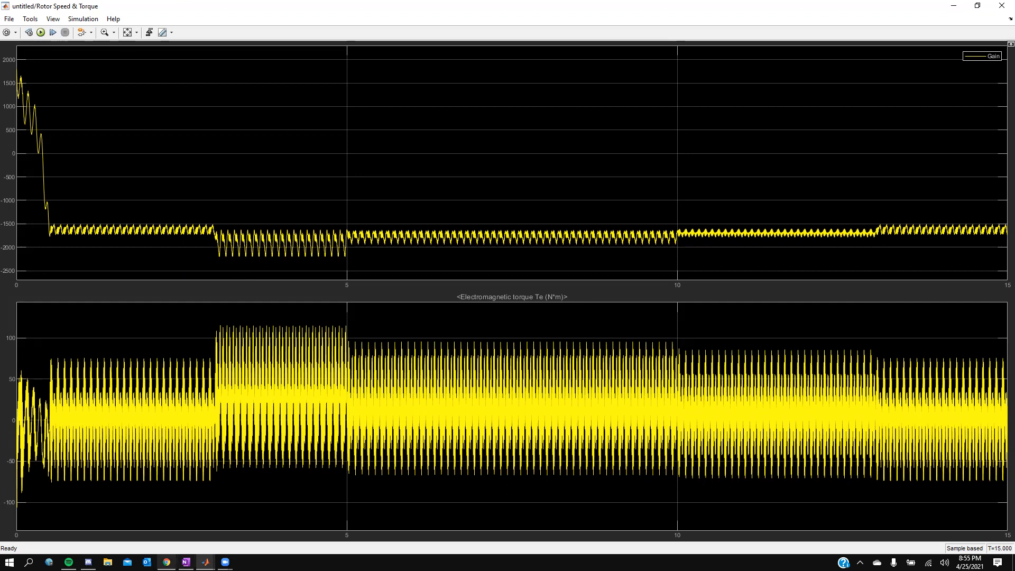
{"action": "mouse_move", "coordinate": [205, 562]}
{"action": "left_click", "coordinate": [199, 514]}
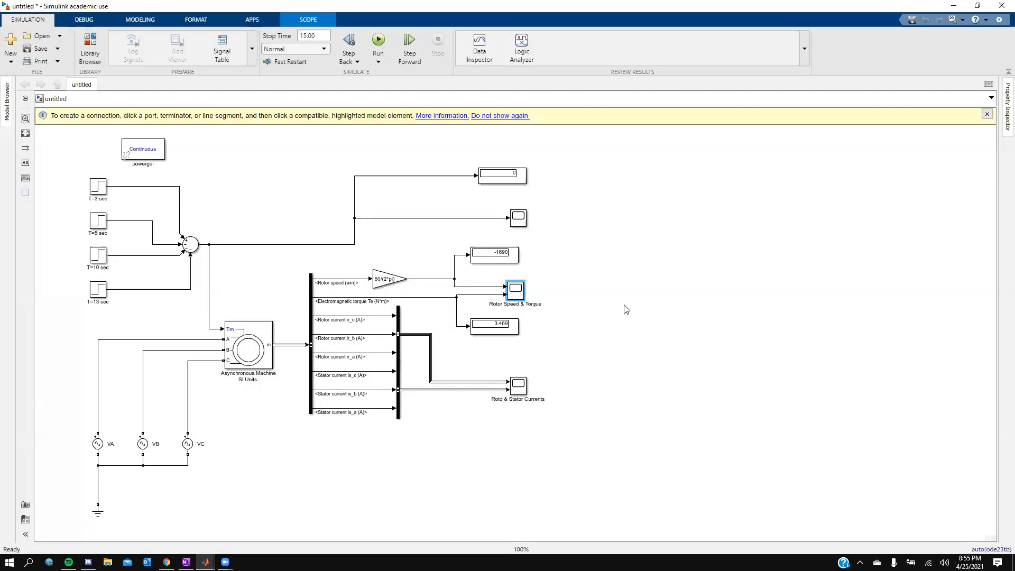
Step: Open the Roto & Stator Currents scope and review its configuration properties across the Display, Time and Main tabs
{"action": "left_click", "coordinate": [516, 388]}
{"action": "double_click", "coordinate": [516, 387]}
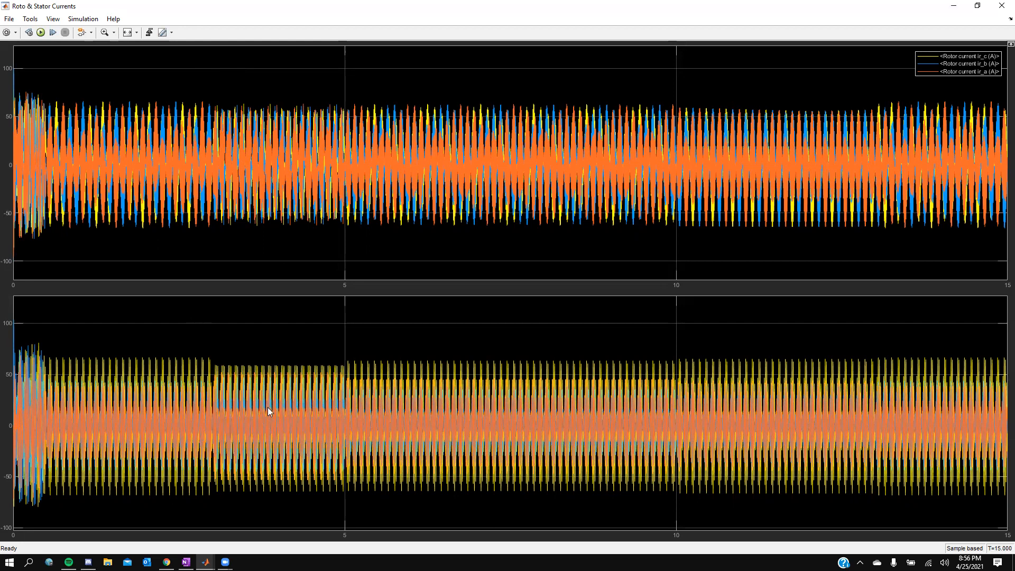
{"action": "left_click", "coordinate": [7, 33]}
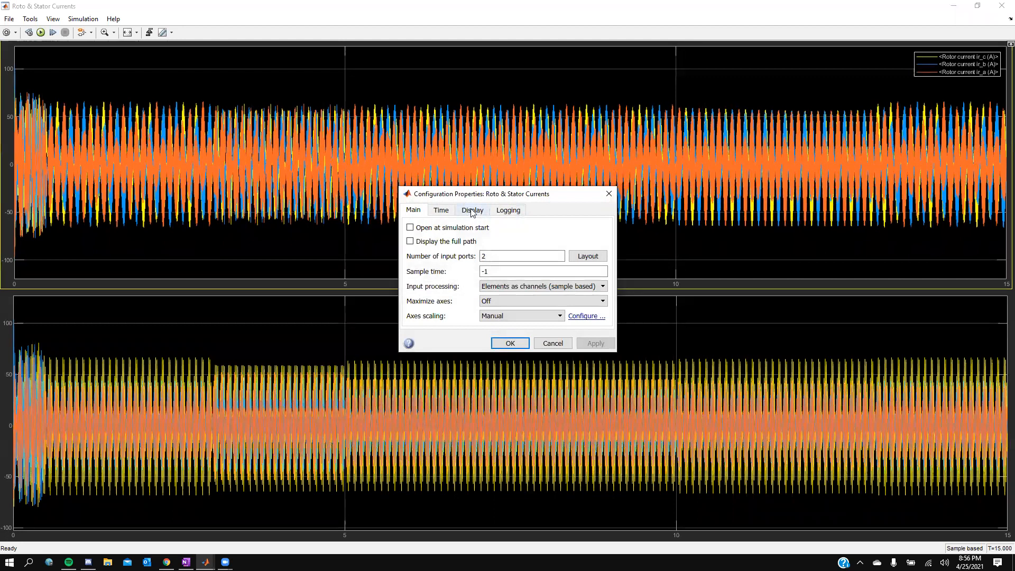
{"action": "left_click", "coordinate": [471, 211]}
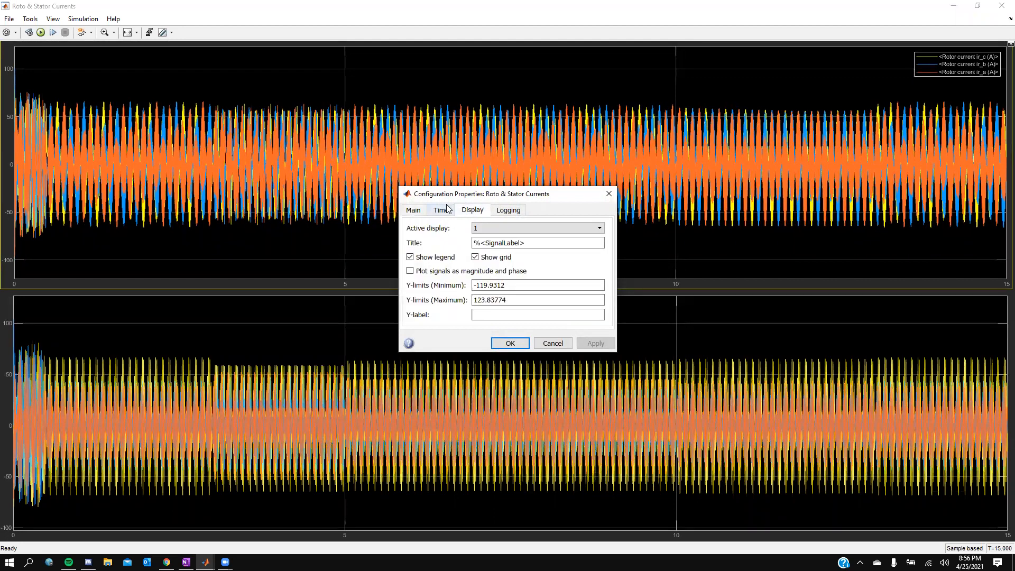
{"action": "left_click", "coordinate": [445, 211]}
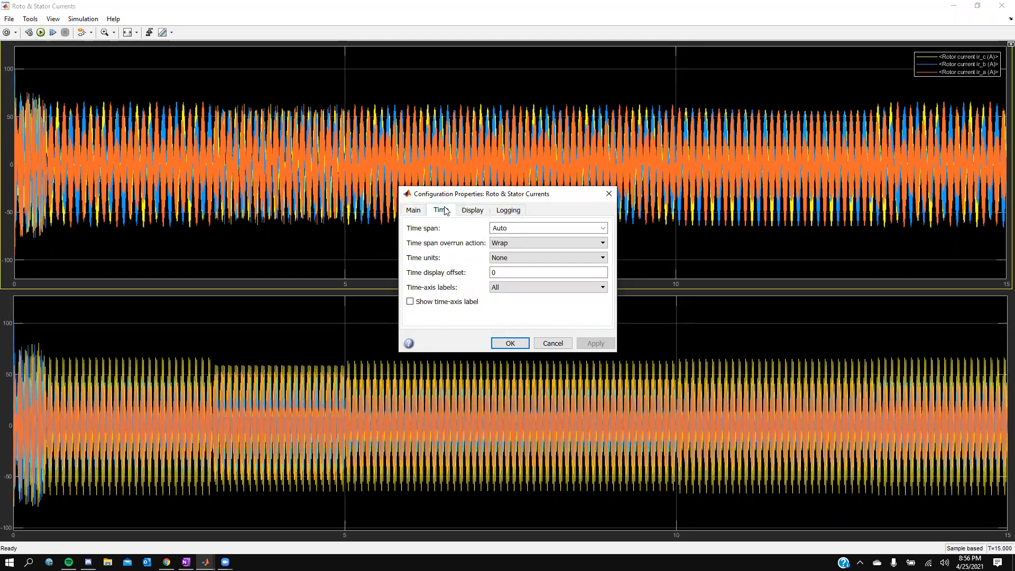
{"action": "left_click", "coordinate": [416, 210]}
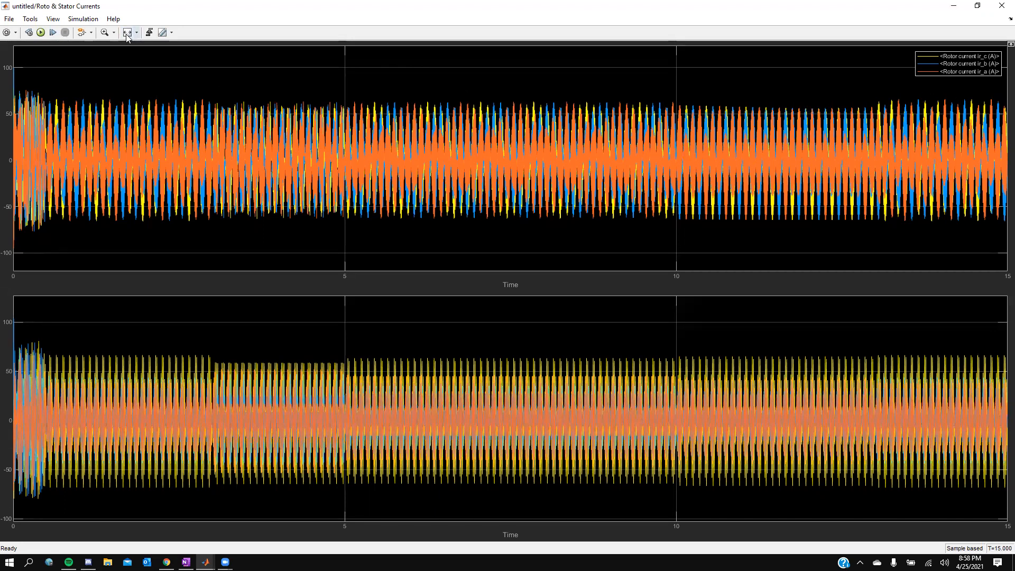
Step: Zoom into a window of roughly 2 to 3.8 seconds on the rotor current traces
{"action": "left_click", "coordinate": [104, 32]}
{"action": "left_click", "coordinate": [169, 129]}
{"action": "left_click_drag", "start_coordinate": [131, 96], "coordinate": [326, 227]}
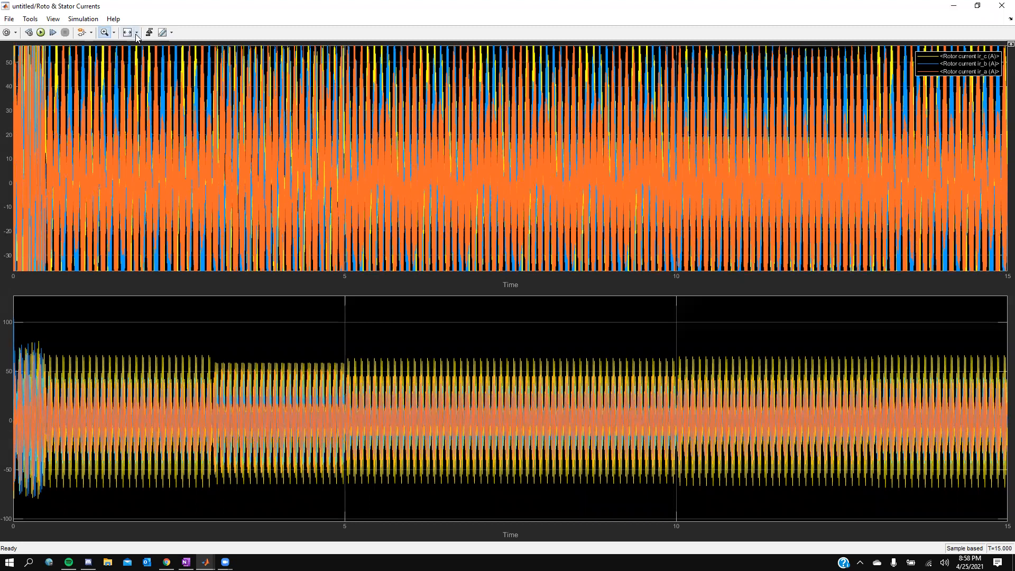
Step: Restore the full time range of the currents scope and close it
{"action": "left_click", "coordinate": [127, 32]}
{"action": "left_click", "coordinate": [136, 32]}
{"action": "left_click", "coordinate": [127, 59]}
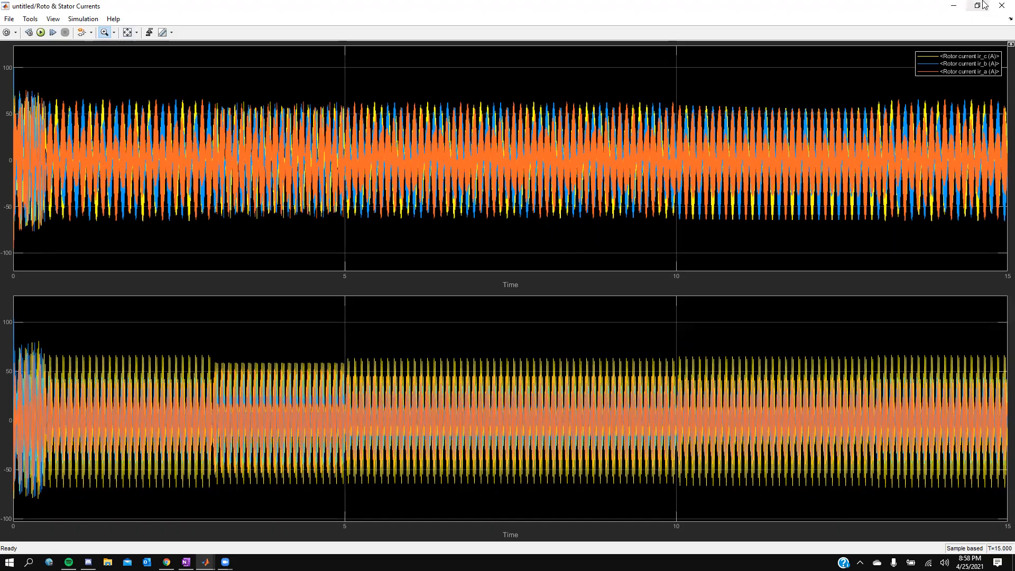
{"action": "left_click", "coordinate": [1002, 5]}
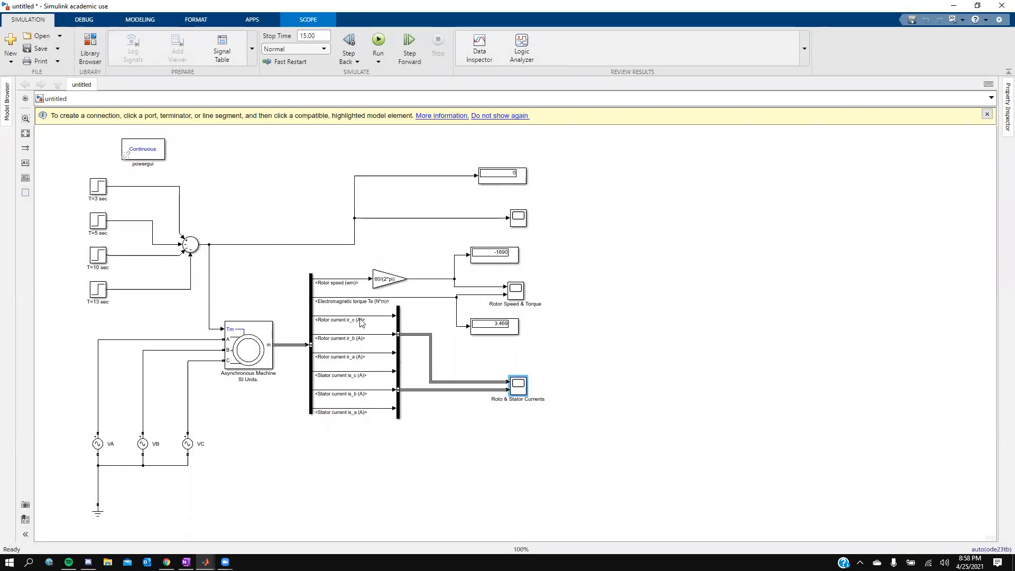